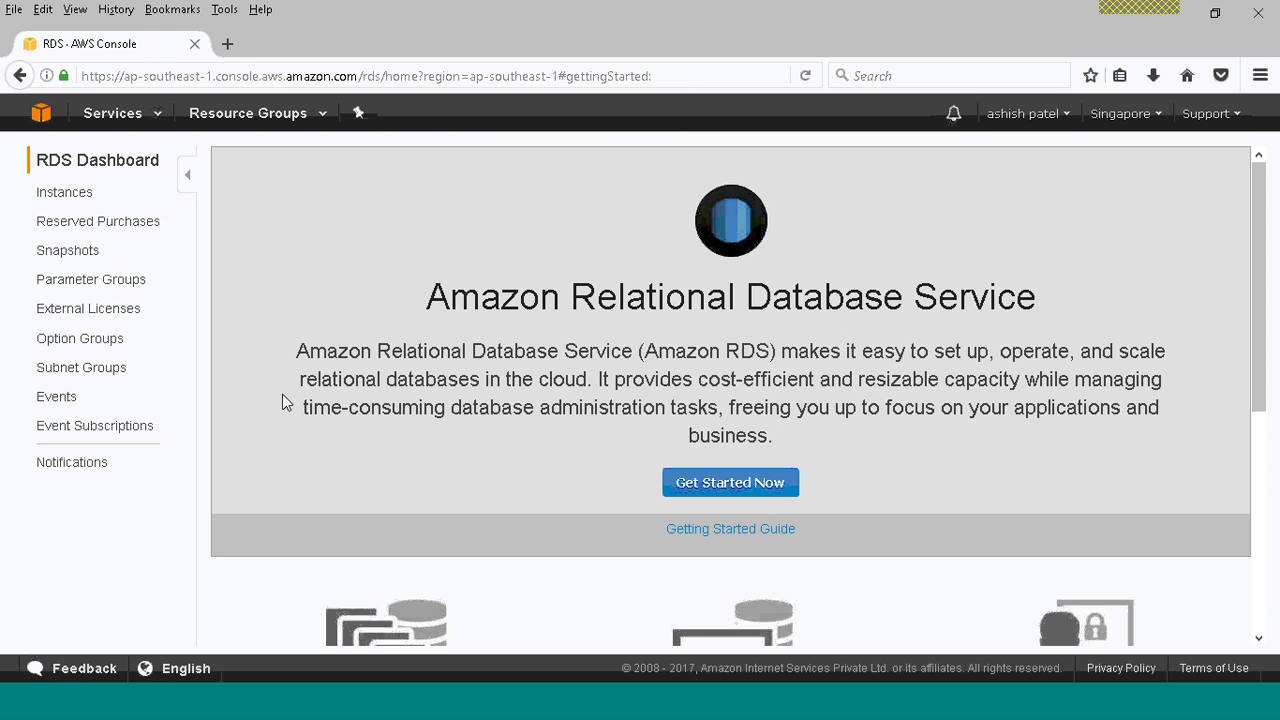
Start the database launch wizard and limit the engine choices to free tier eligible only
left_click(707, 490)
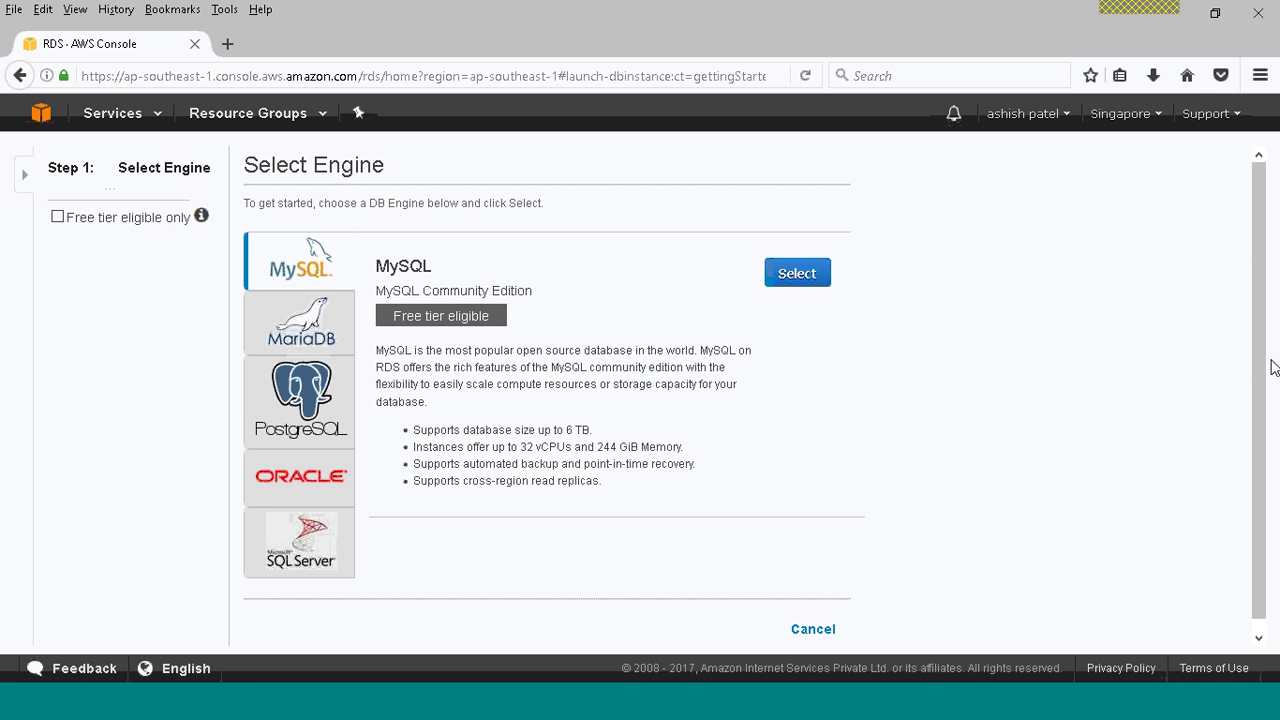
scroll(1261, 440, "down", 1)
scroll(1258, 410, "up", 1)
left_click(57, 218)
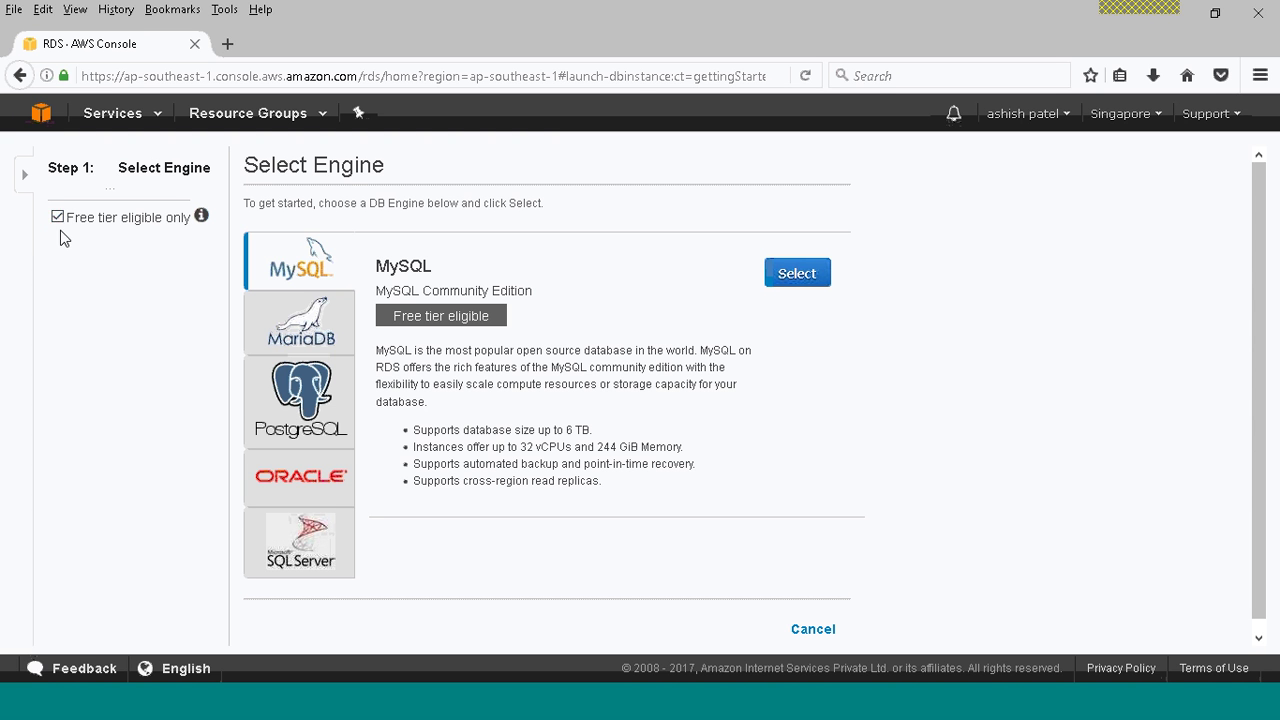
Leave the wizard for the console home page and reopen RDS from the Database services
left_click(40, 118)
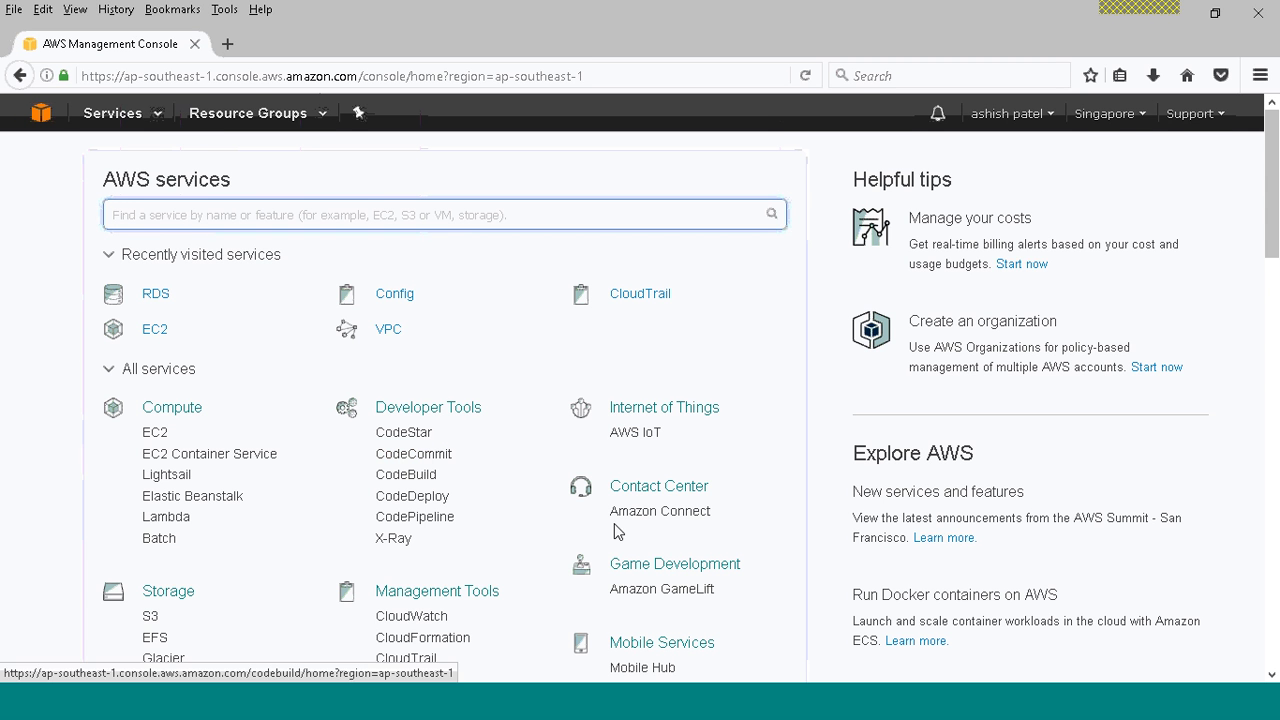
scroll(437, 410, "down", 5)
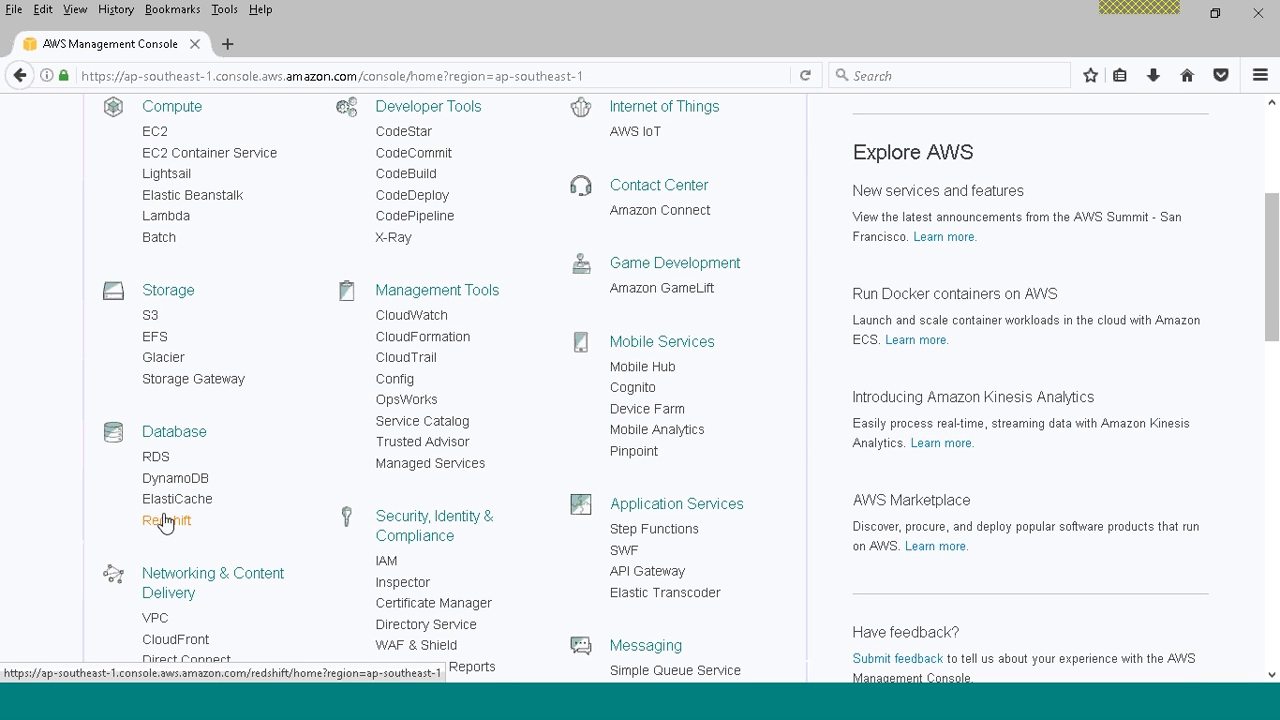
left_click(156, 458)
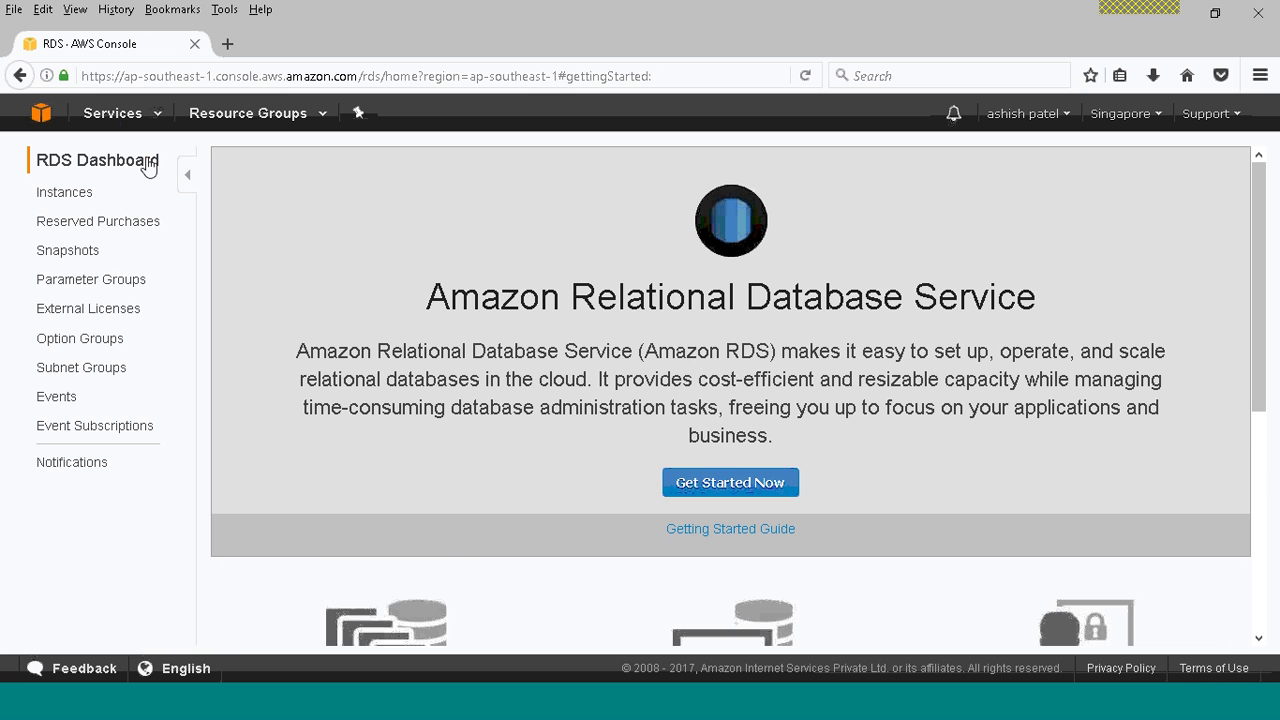
Open the RDS Dashboard to check the Aurora notices and resources for the Singapore region
left_click(90, 166)
left_click_drag(1259, 295, 1137, 120)
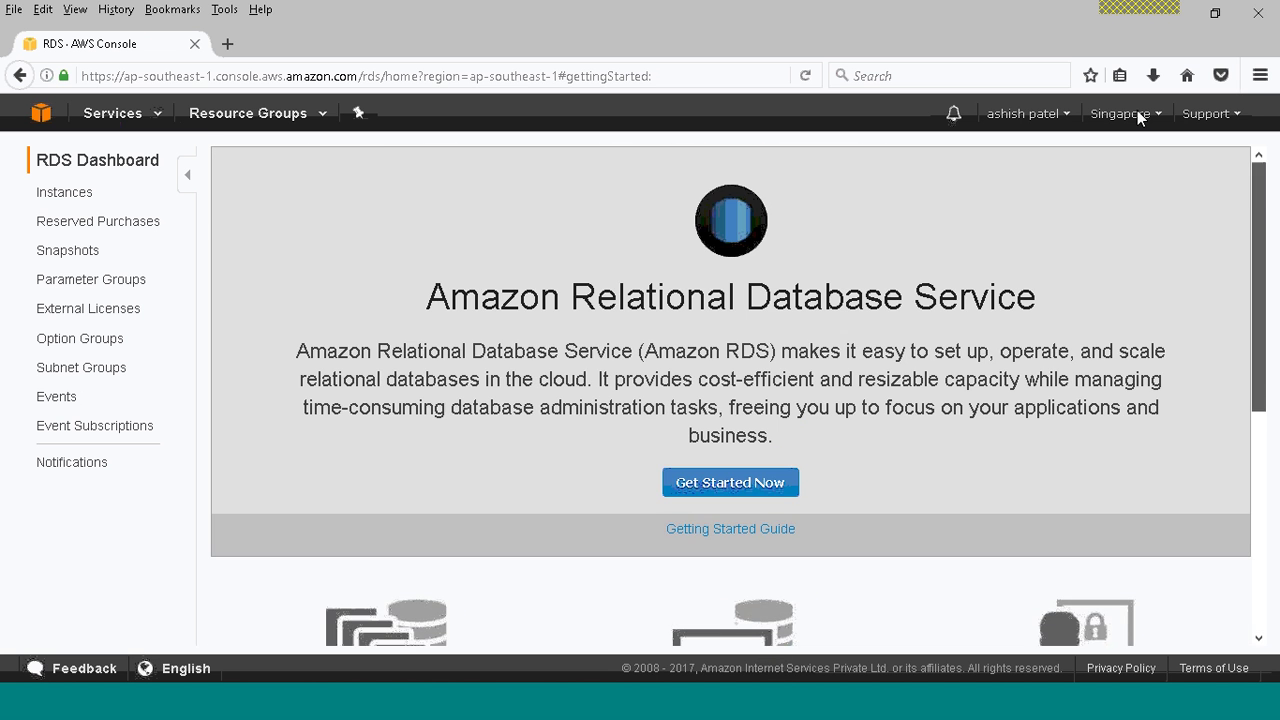
left_click(86, 163)
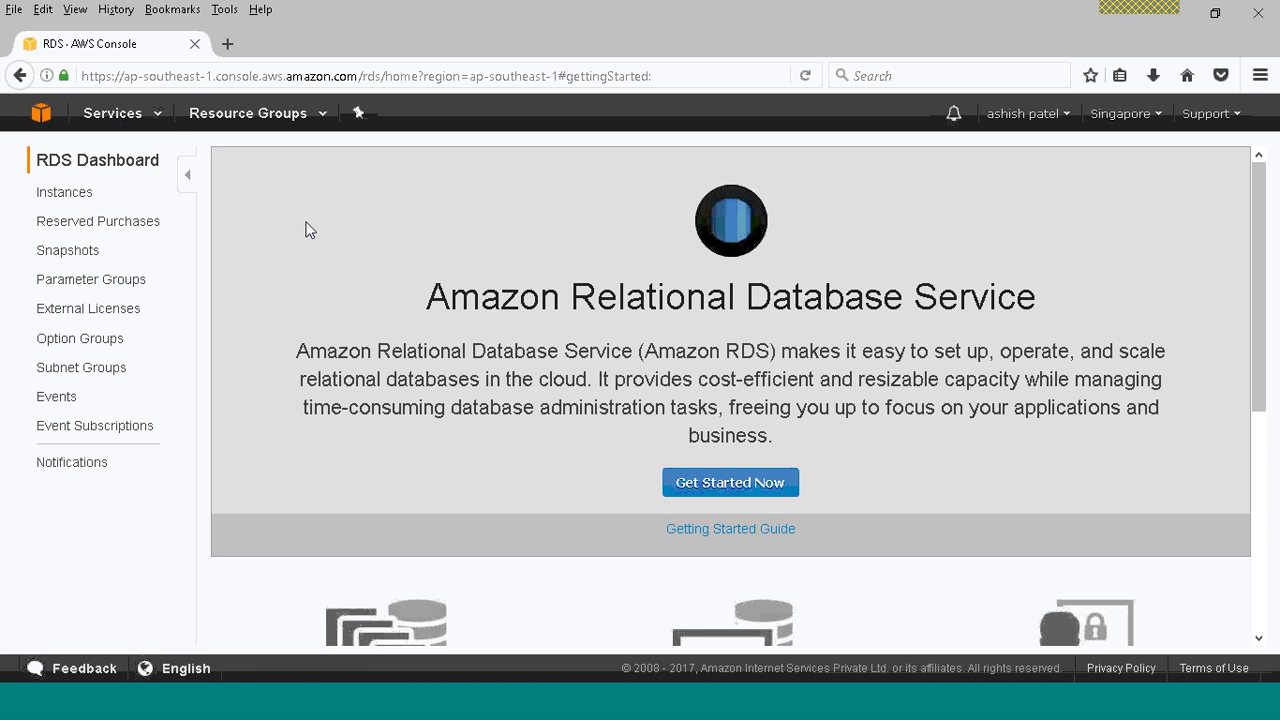
left_click(118, 163)
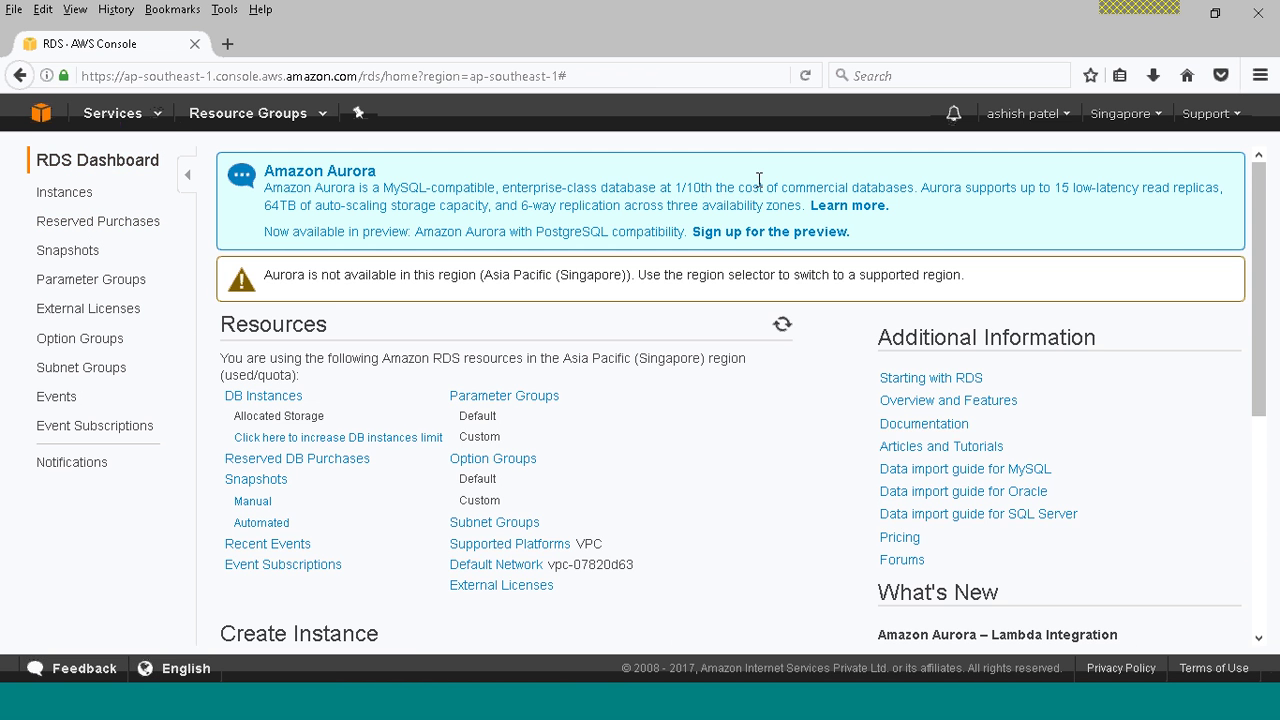
Open the sign-up page for the Amazon Aurora with PostgreSQL compatibility preview and return to the RDS console
left_click(752, 232)
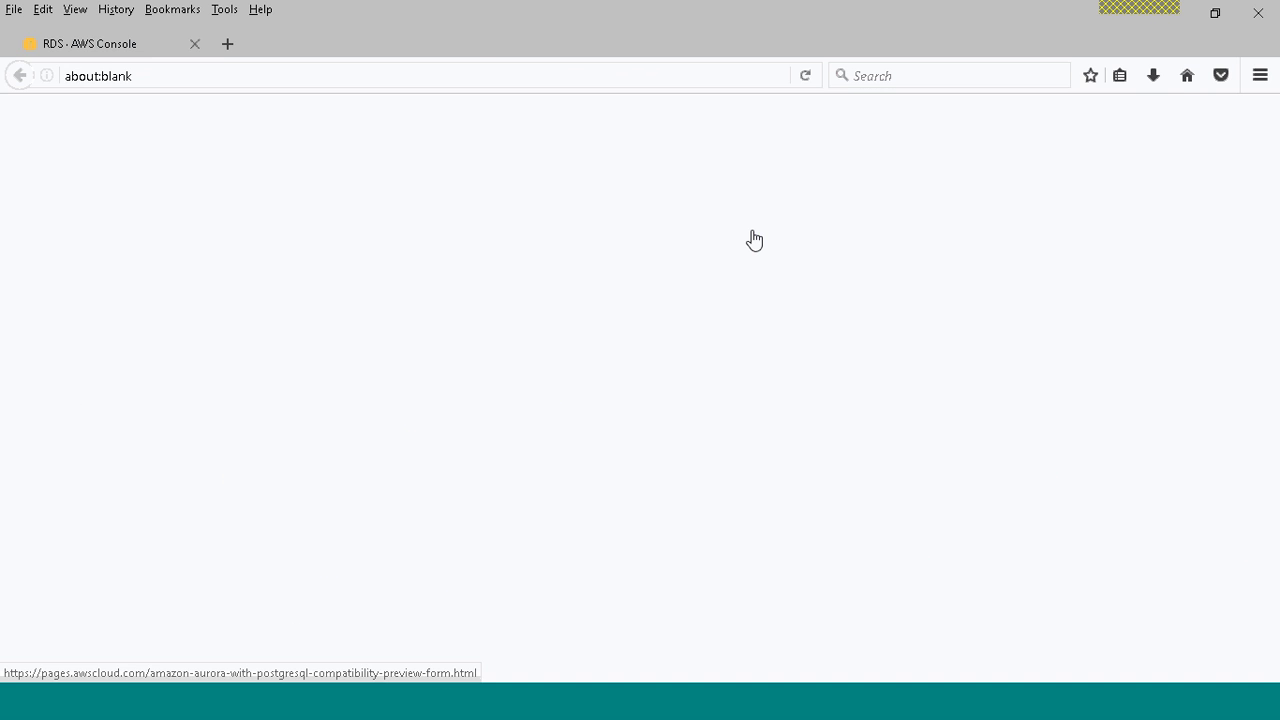
left_click(107, 46)
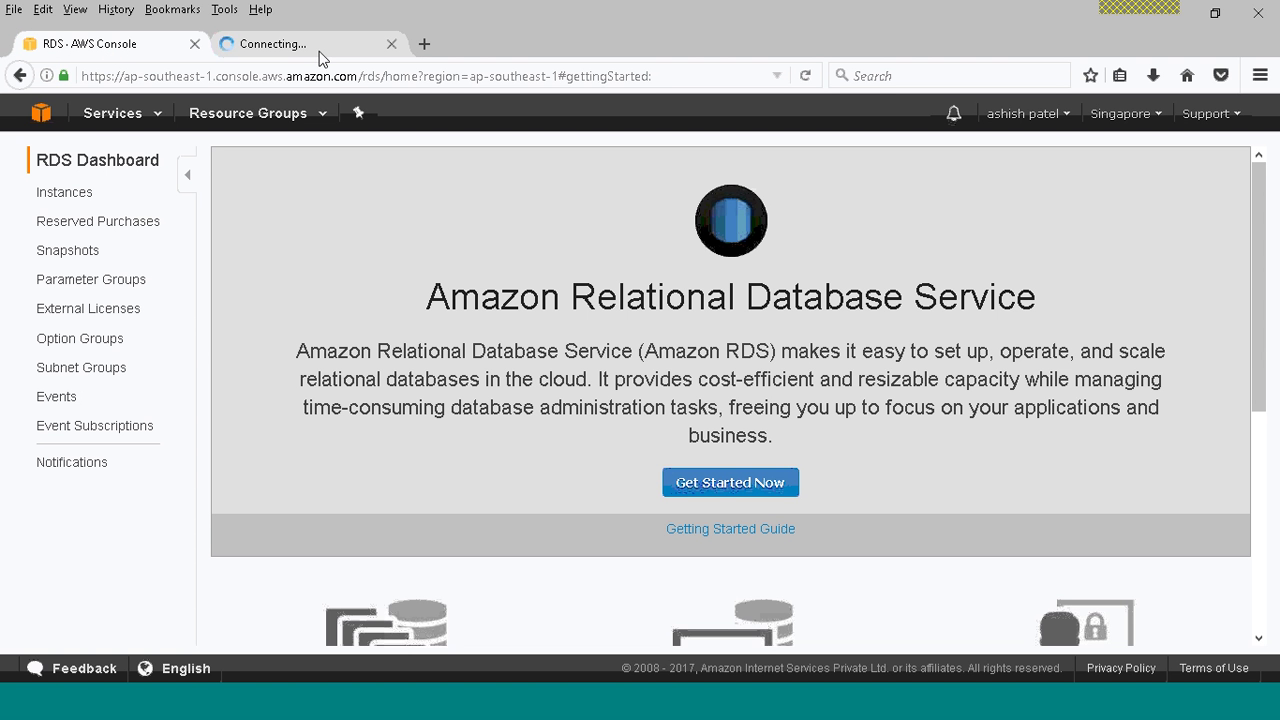
left_click(286, 42)
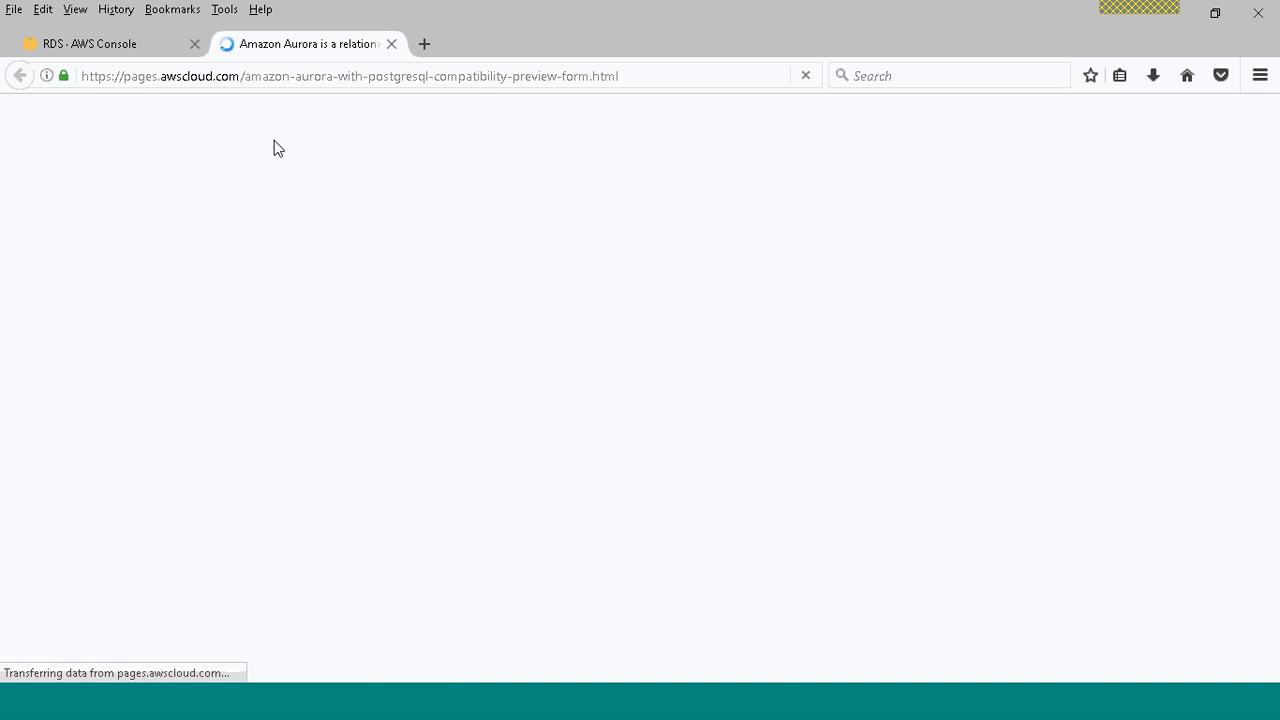
left_click(96, 47)
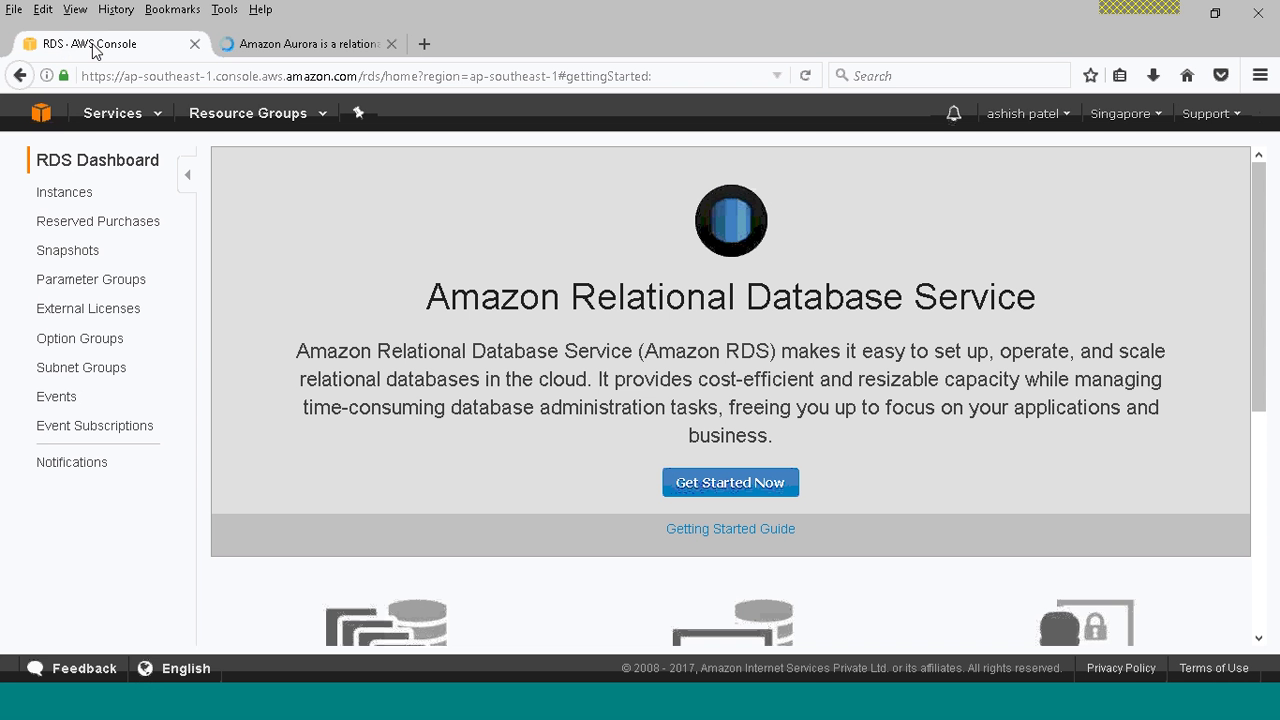
left_click(62, 165)
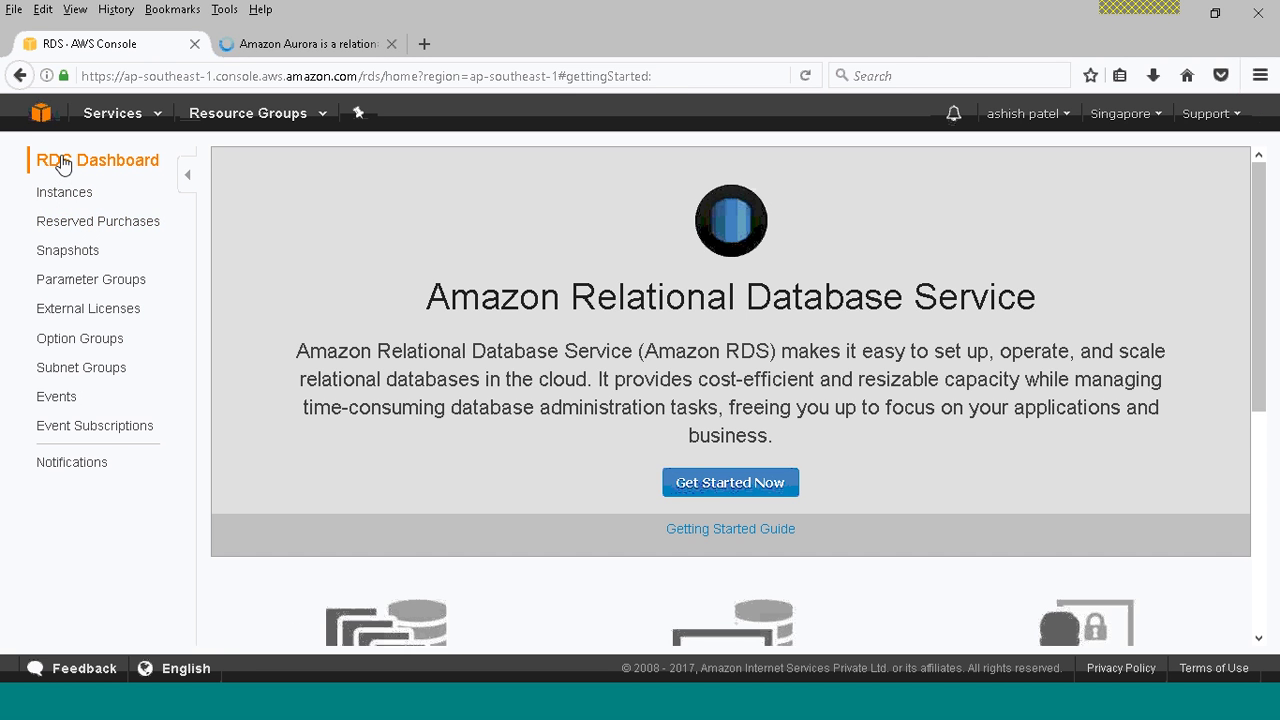
left_click(63, 165)
left_click(63, 165)
Switch the RDS console region to Asia Pacific (Mumbai) and close the Aurora preview page
left_click(1156, 119)
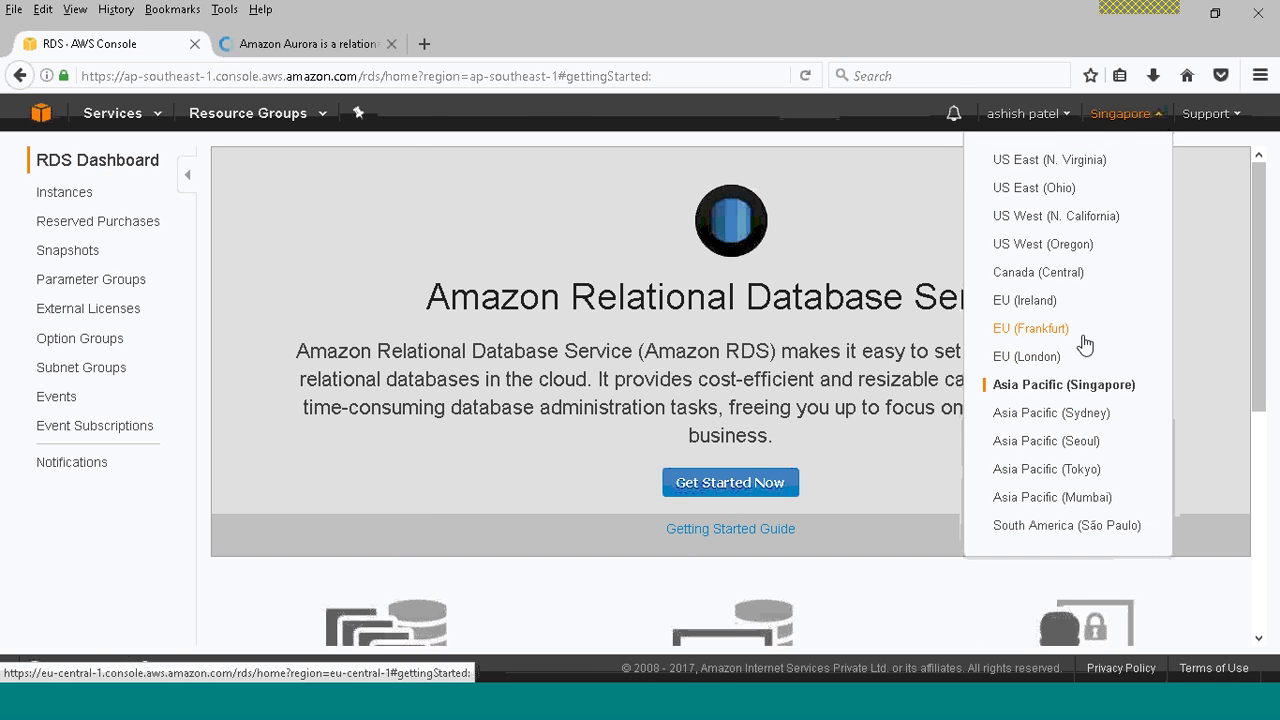
left_click(1098, 500)
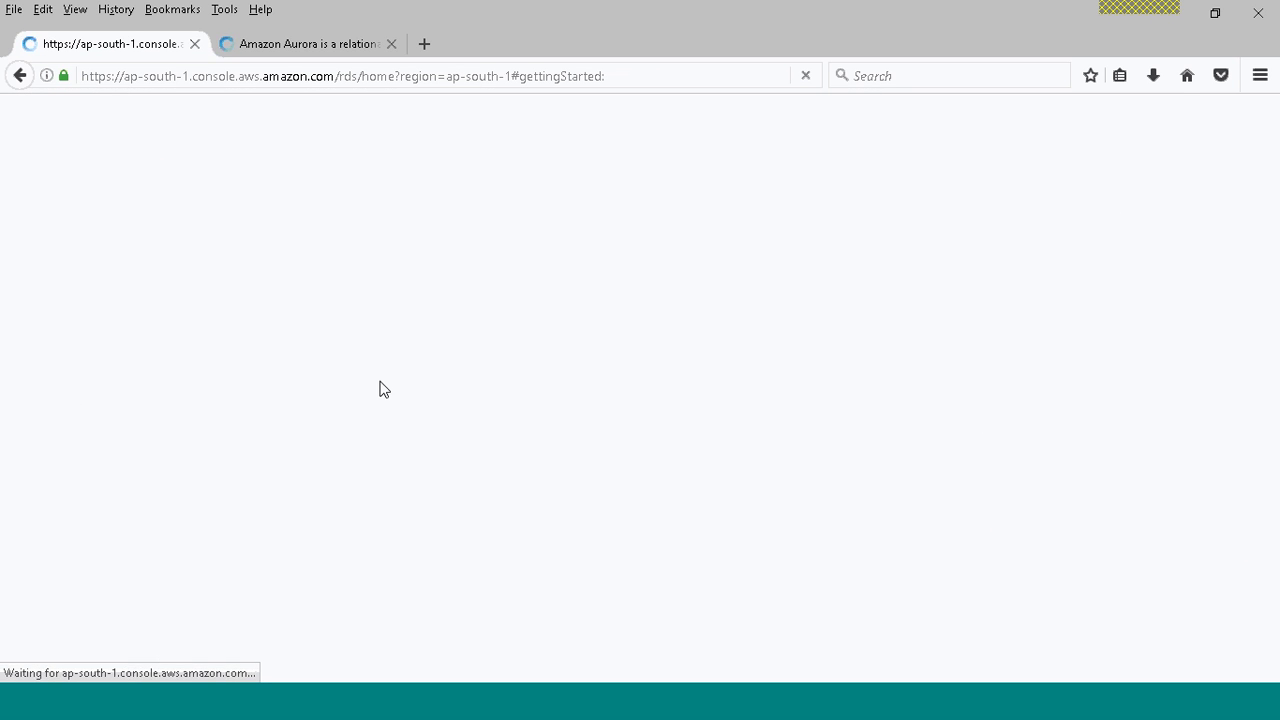
left_click(390, 46)
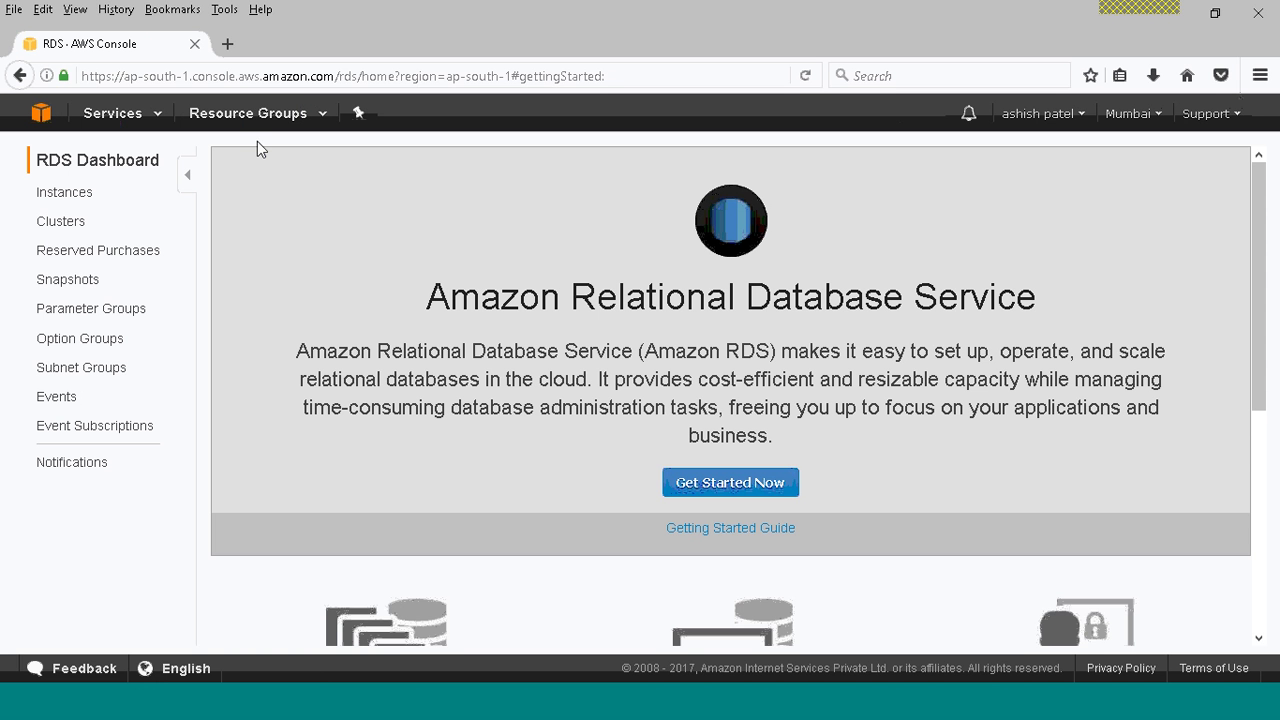
Start a new Amazon Aurora instance with the db.t2.small class and Multi-AZ Deployment set to No
left_click(735, 495)
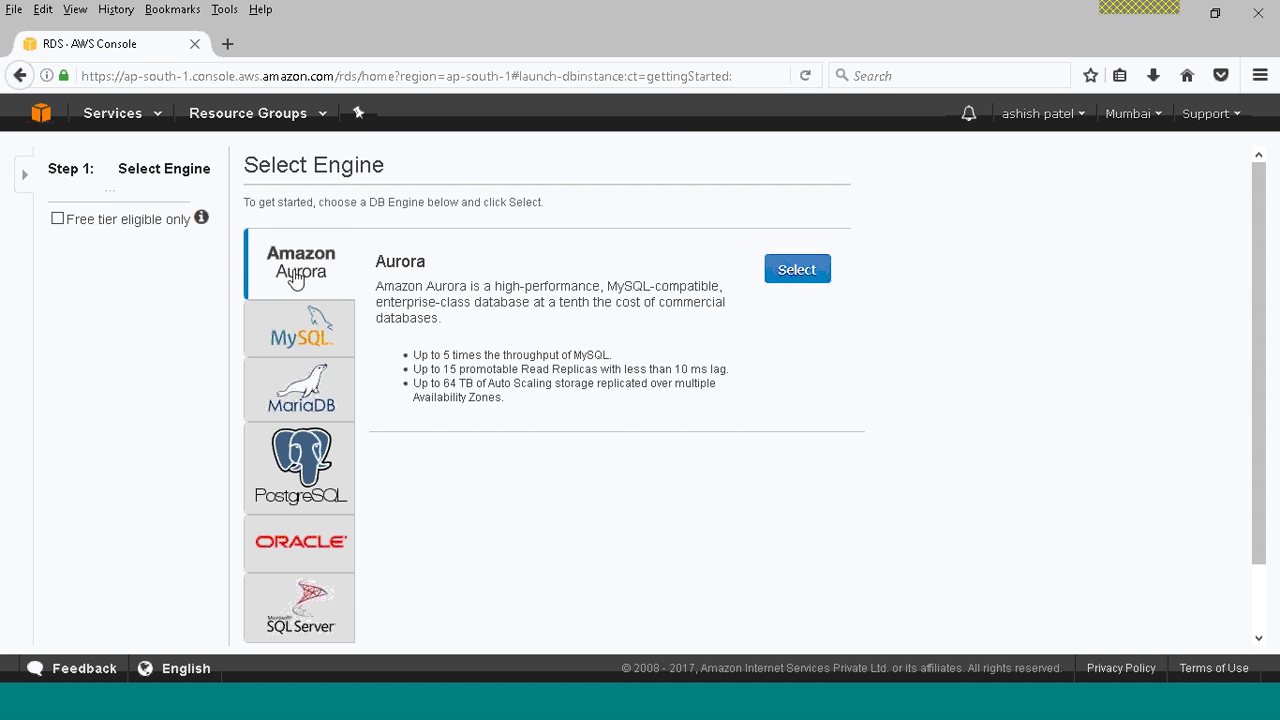
left_click(797, 270)
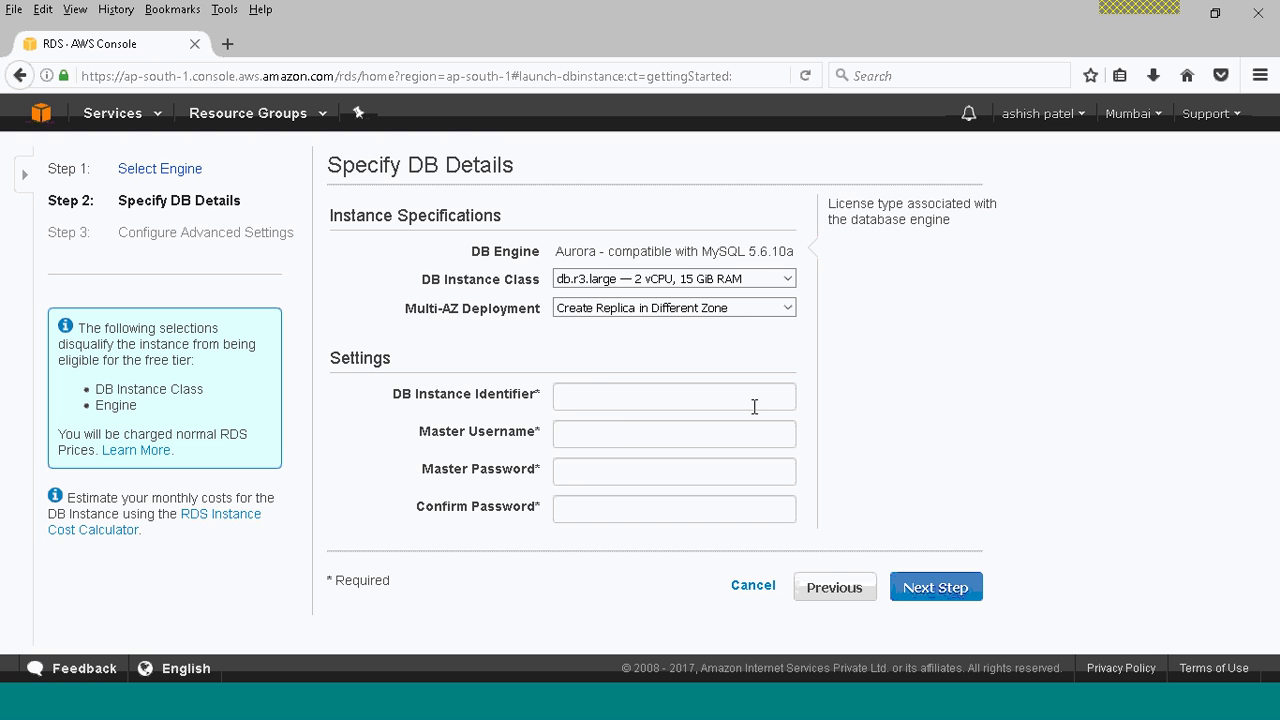
left_click(660, 279)
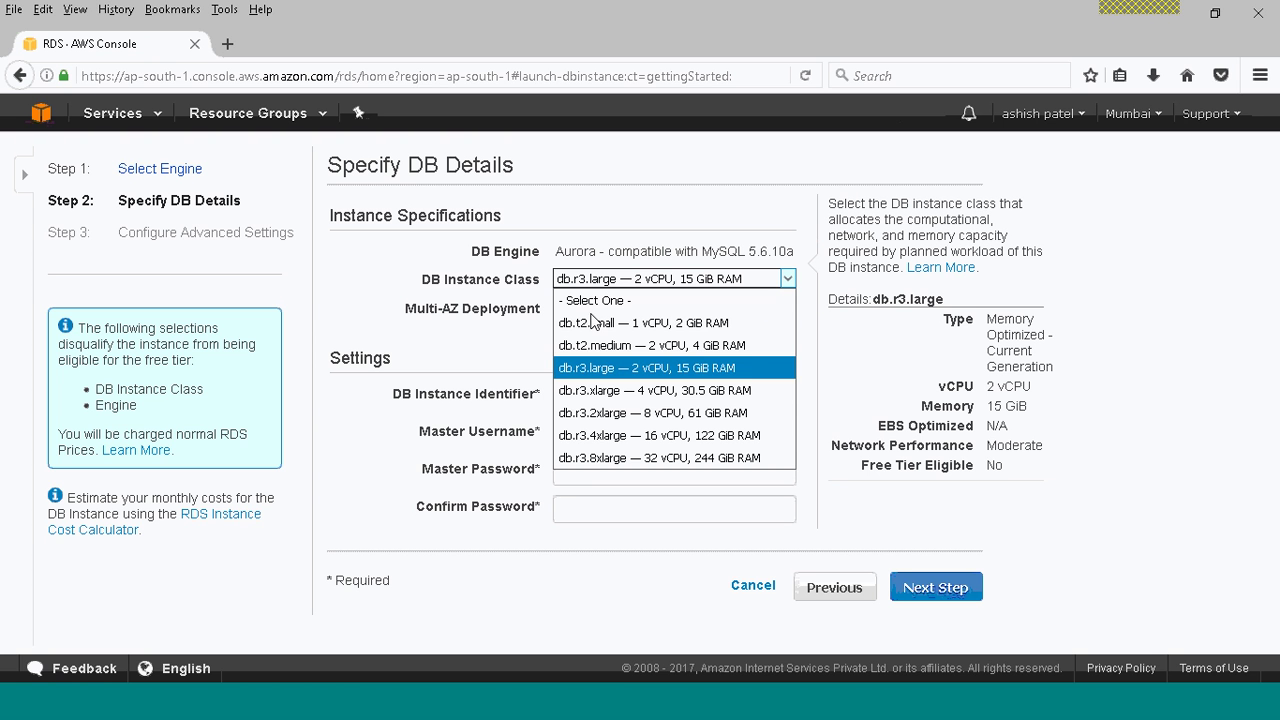
left_click(593, 324)
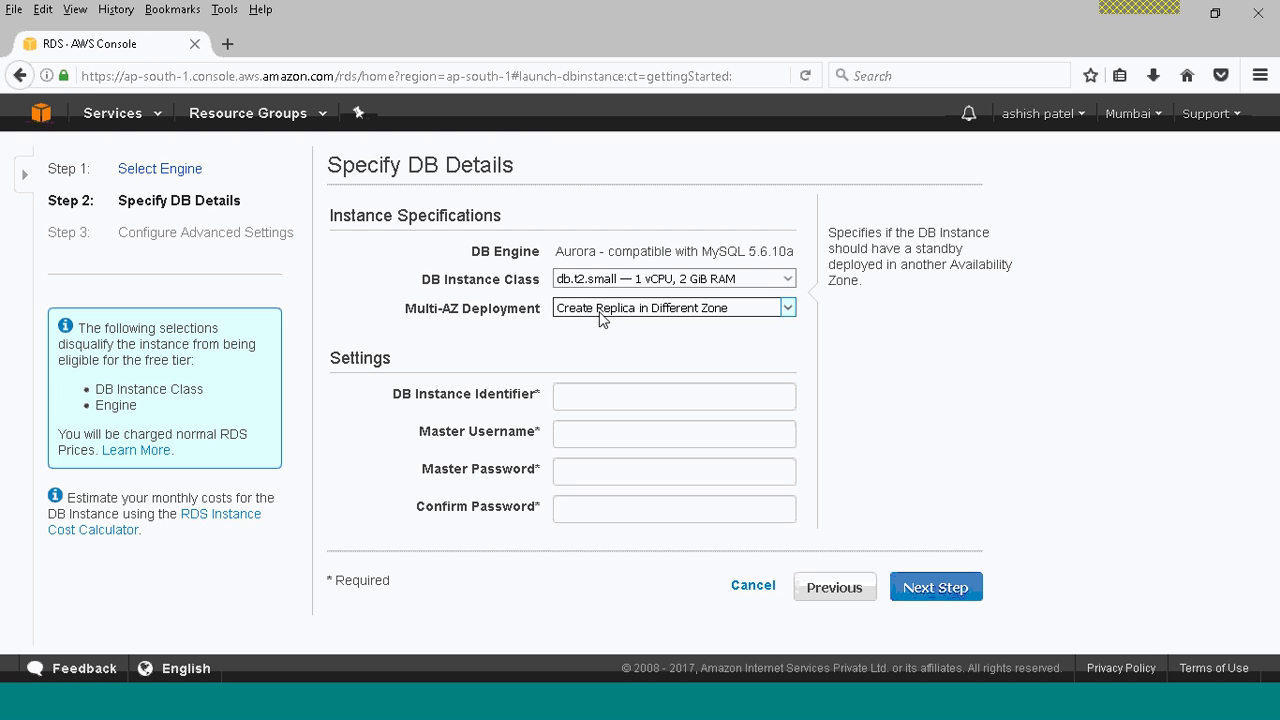
left_click(600, 310)
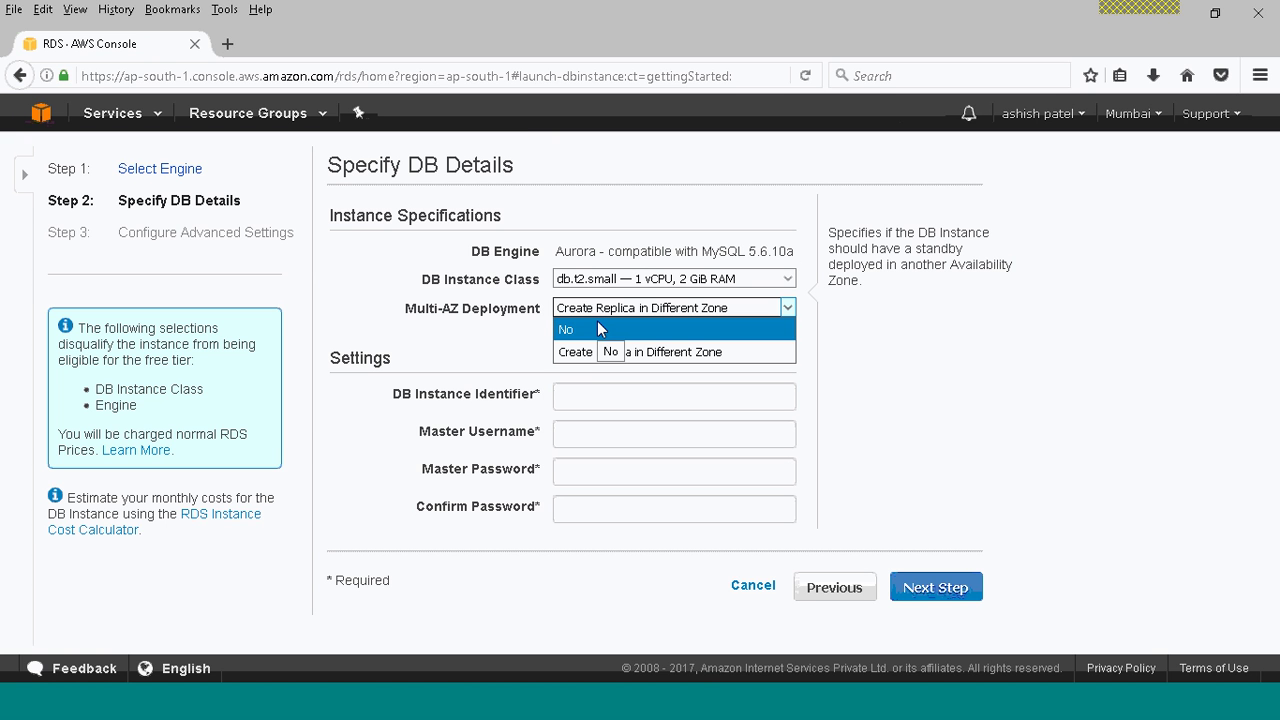
left_click(600, 329)
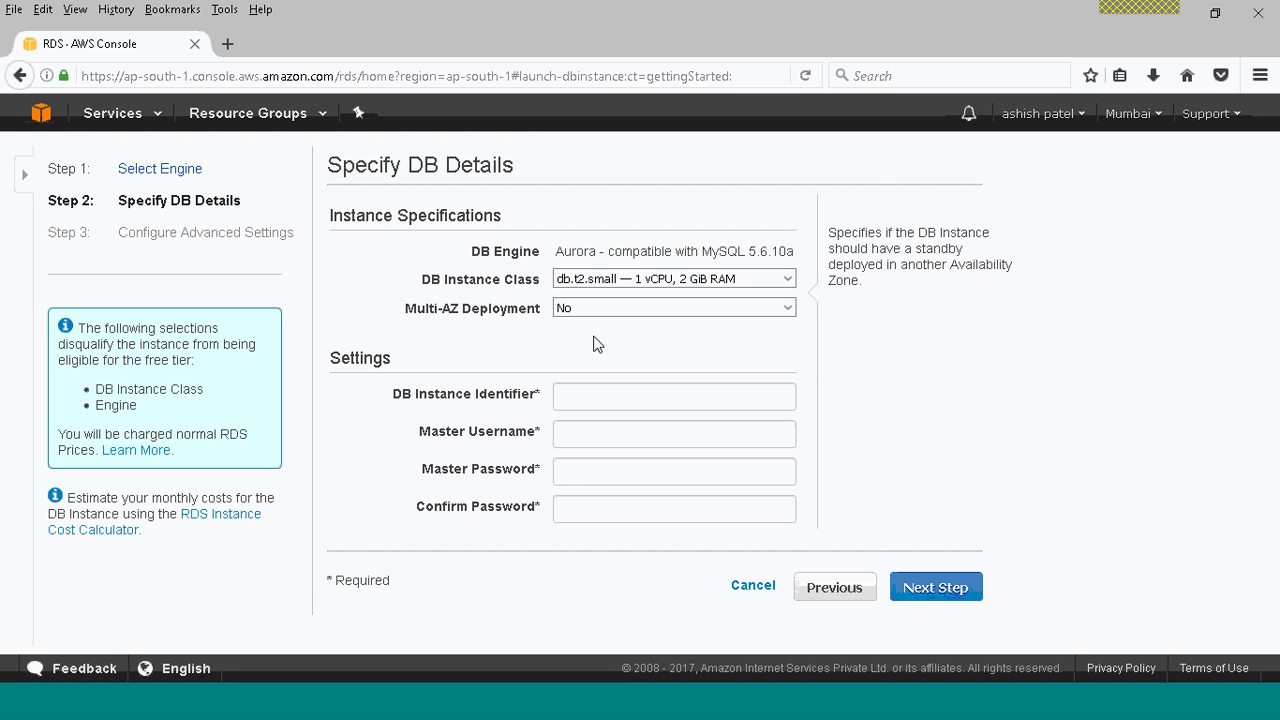
Enter awsdemoclass as the DB instance identifier and reuse it as the master username
left_click(585, 398)
type("awsdemoclass")
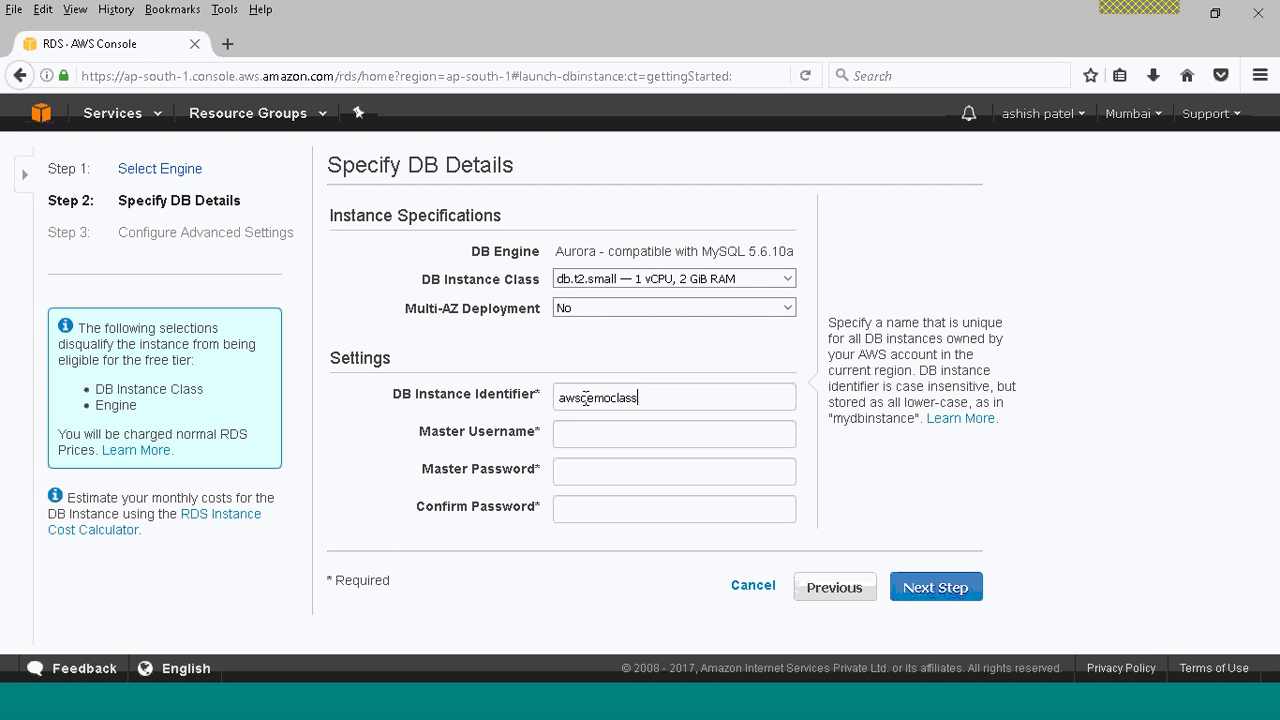
double_click(600, 397)
key("ctrl+c")
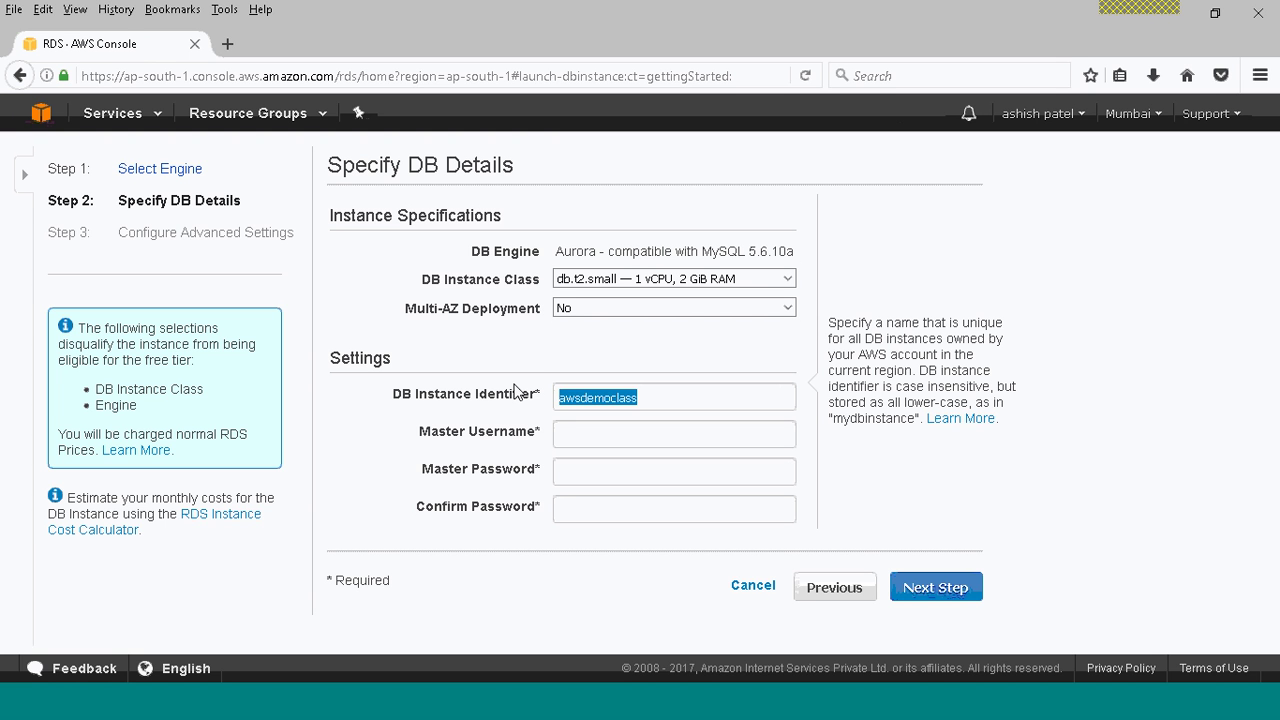
left_click(614, 433)
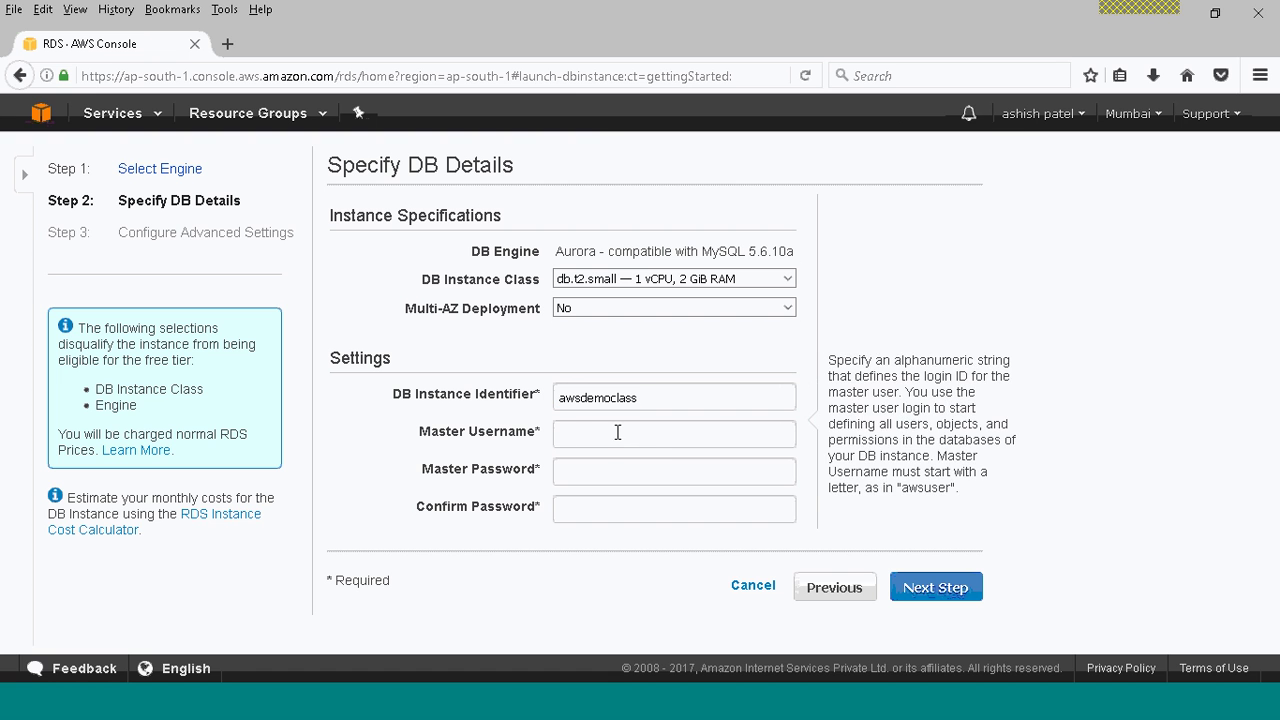
key("ctrl+v")
Fill in the master password and confirm it
left_click(602, 471)
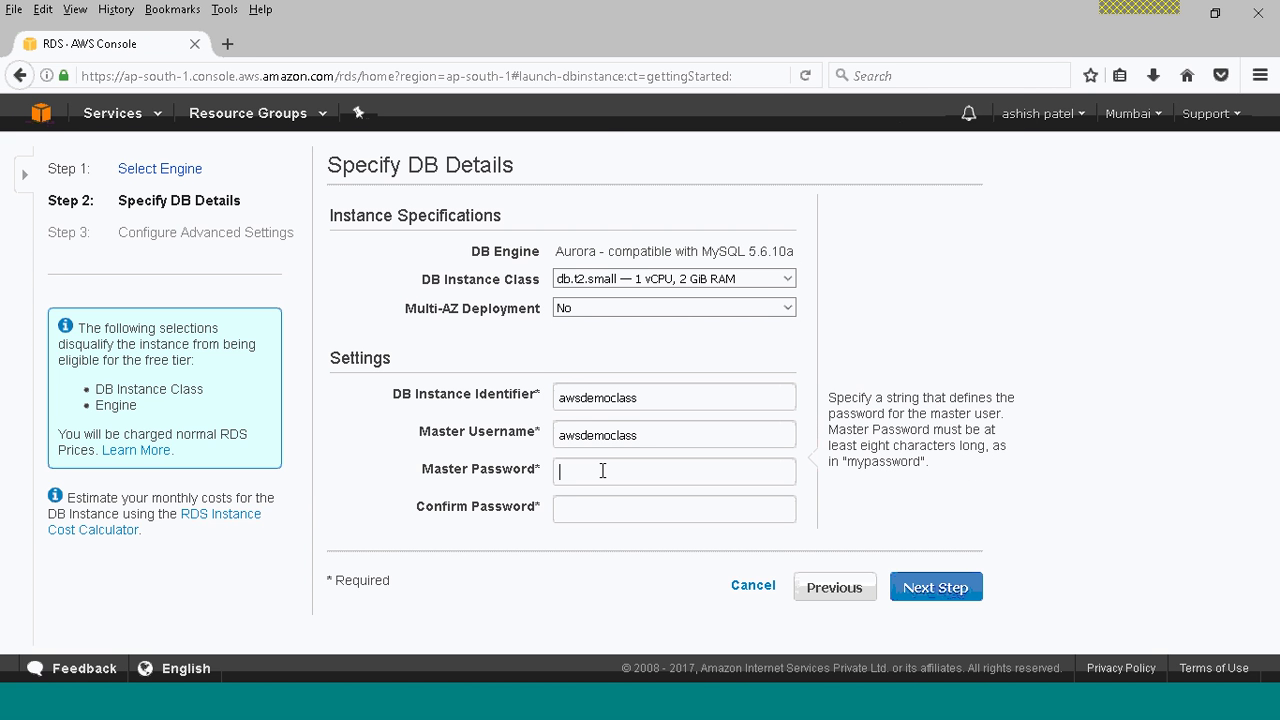
key("ctrl+v")
left_click(600, 508)
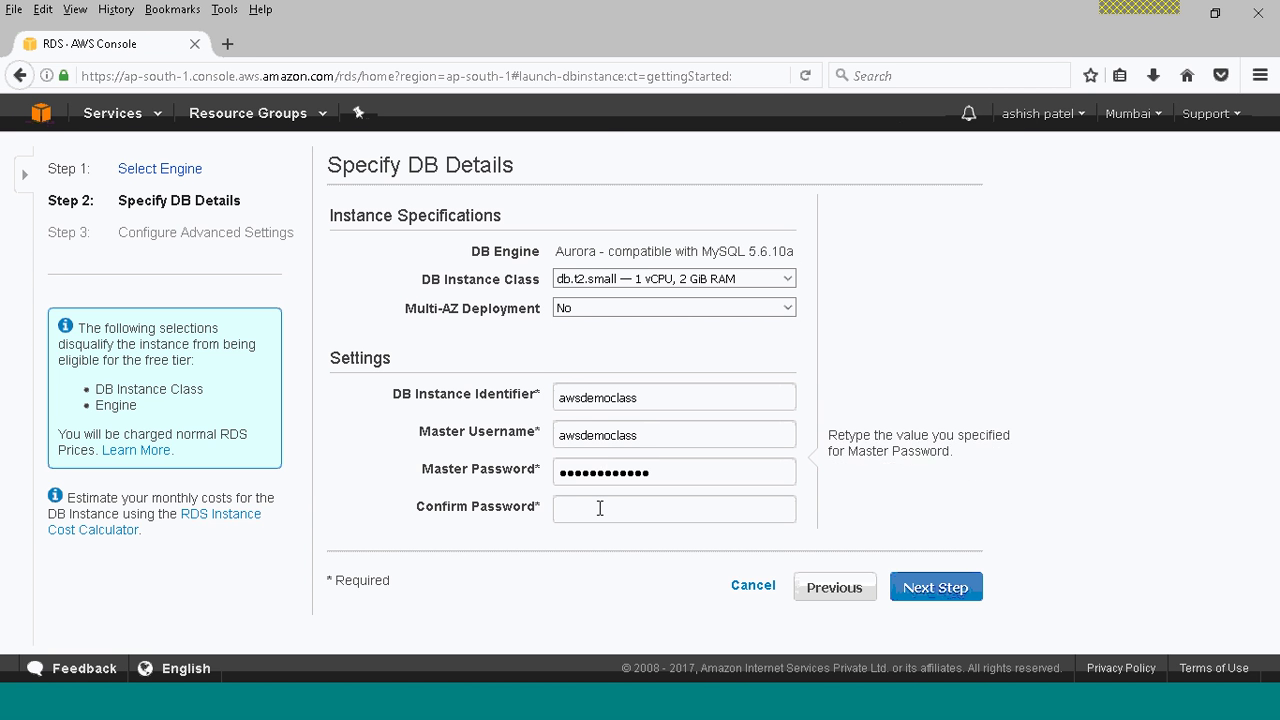
key("ctrl+v")
Review the DB instance classes, keep db.t2.small and continue to the advanced settings
left_click(744, 279)
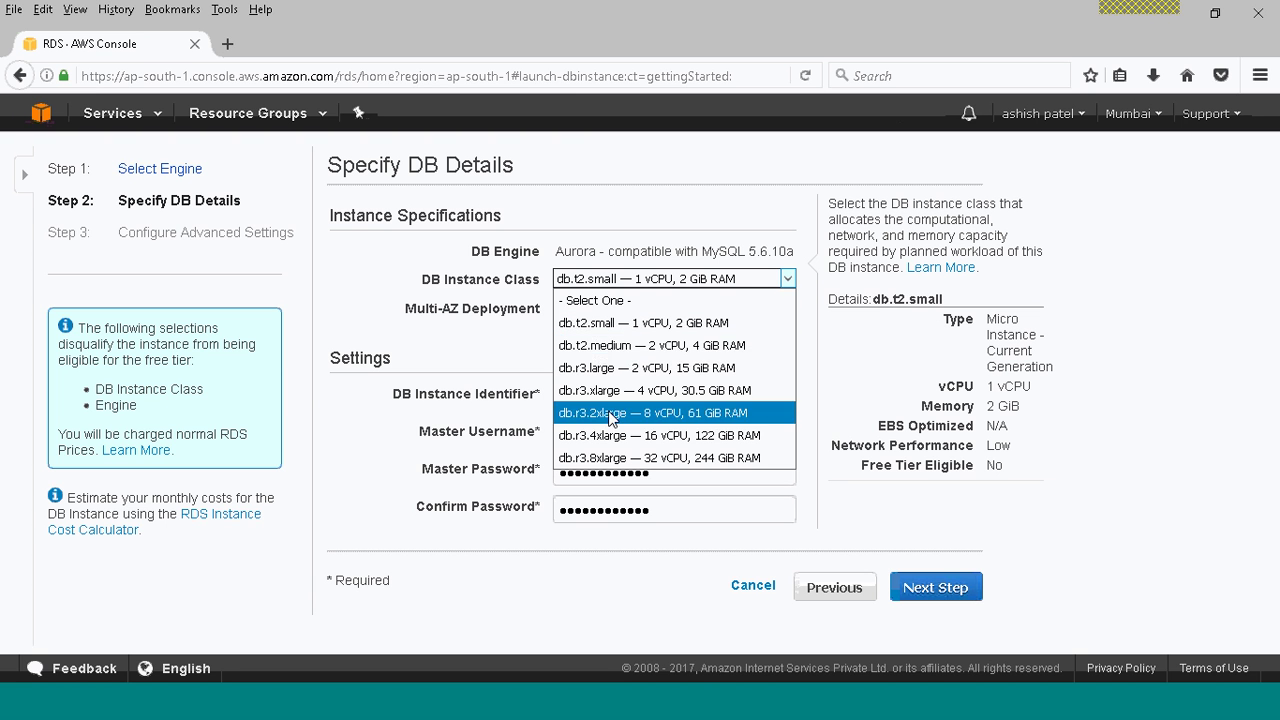
left_click(607, 332)
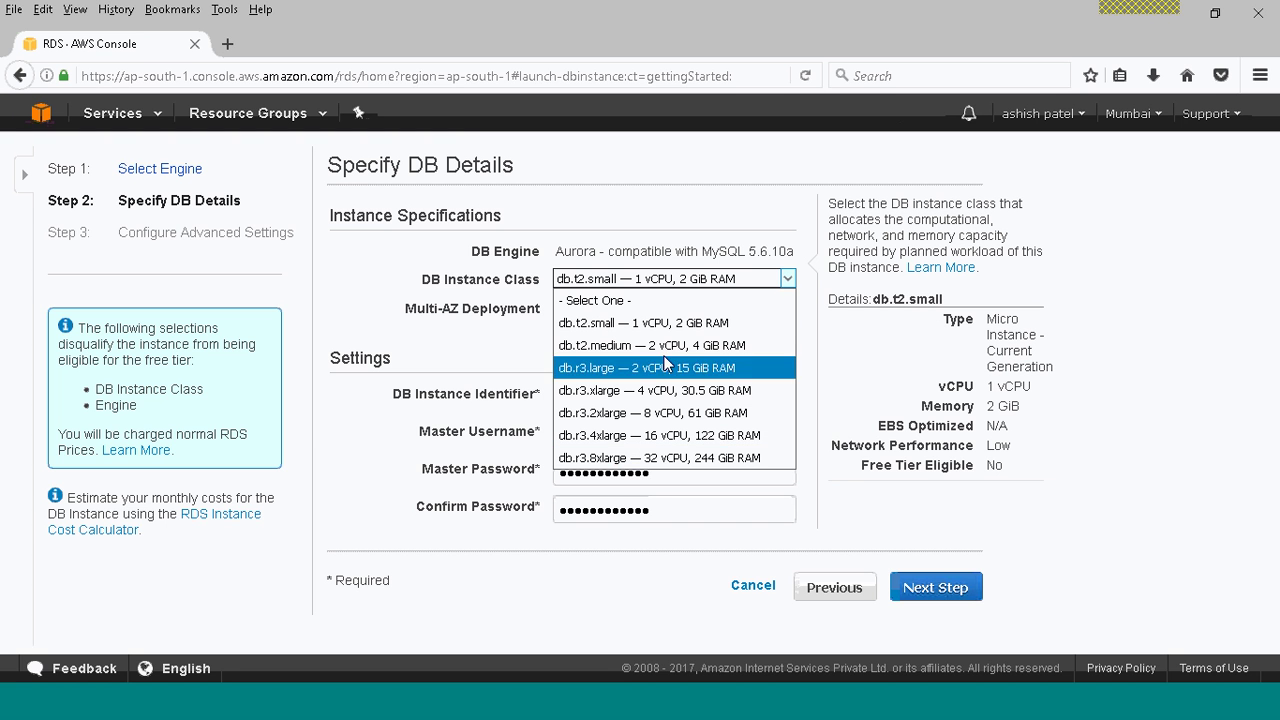
left_click(655, 322)
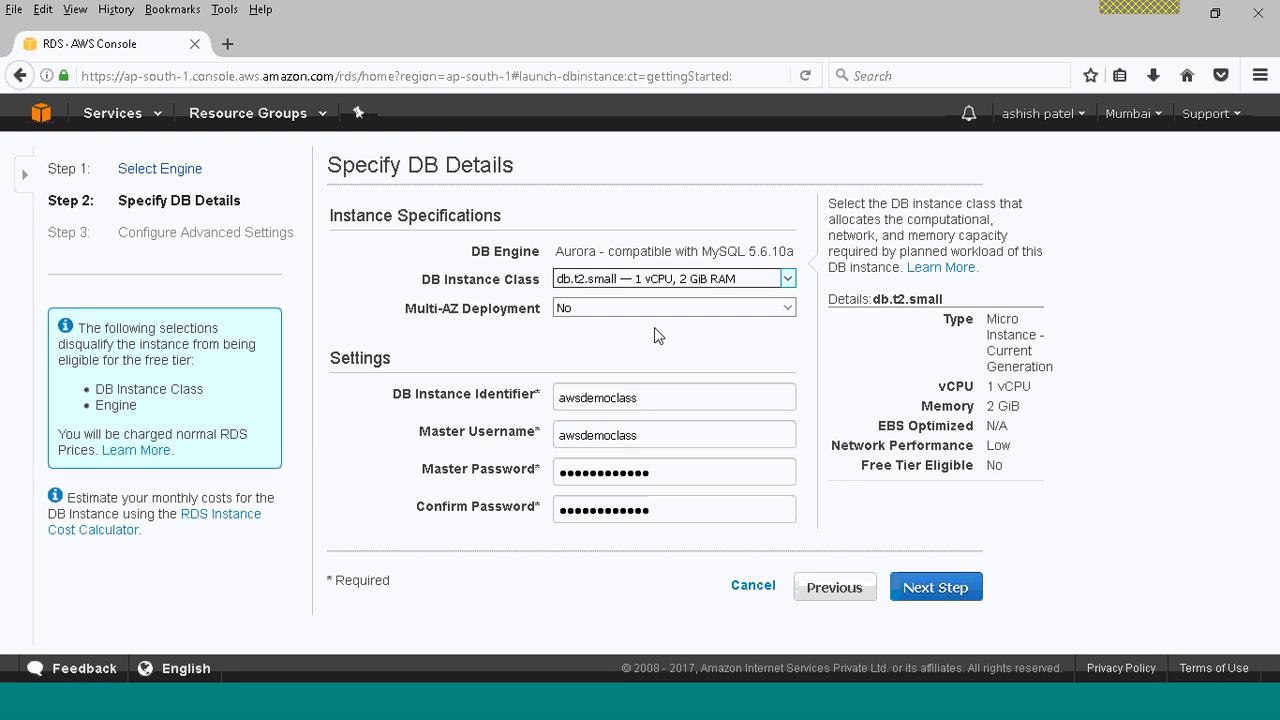
left_click(930, 590)
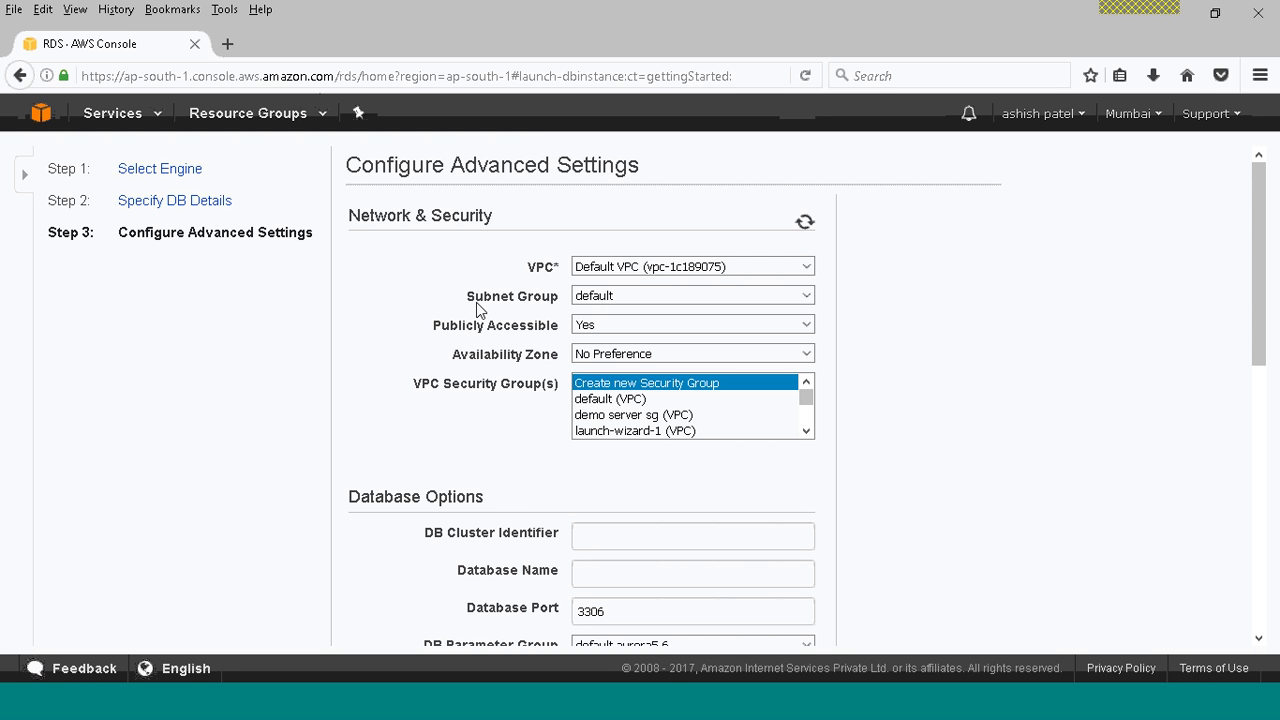
Check the available VPC and subnet group options, keeping the default for both
left_click(720, 266)
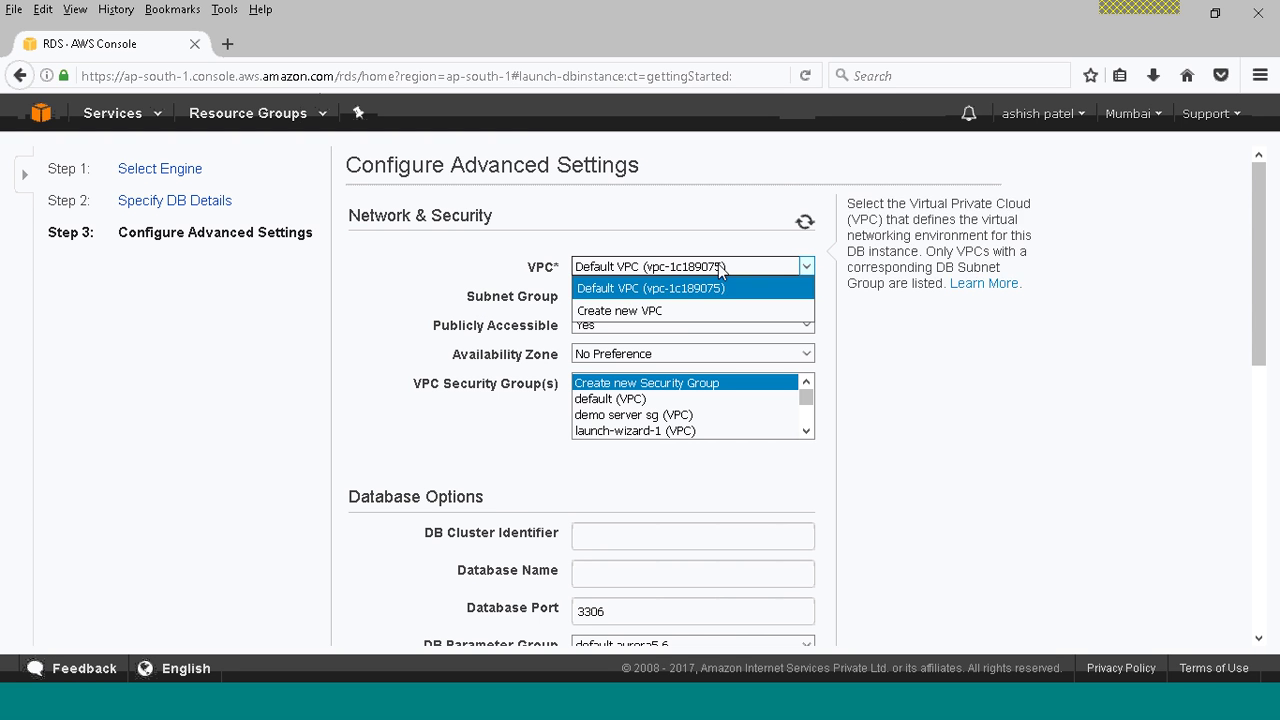
left_click(720, 266)
left_click(681, 297)
left_click(680, 299)
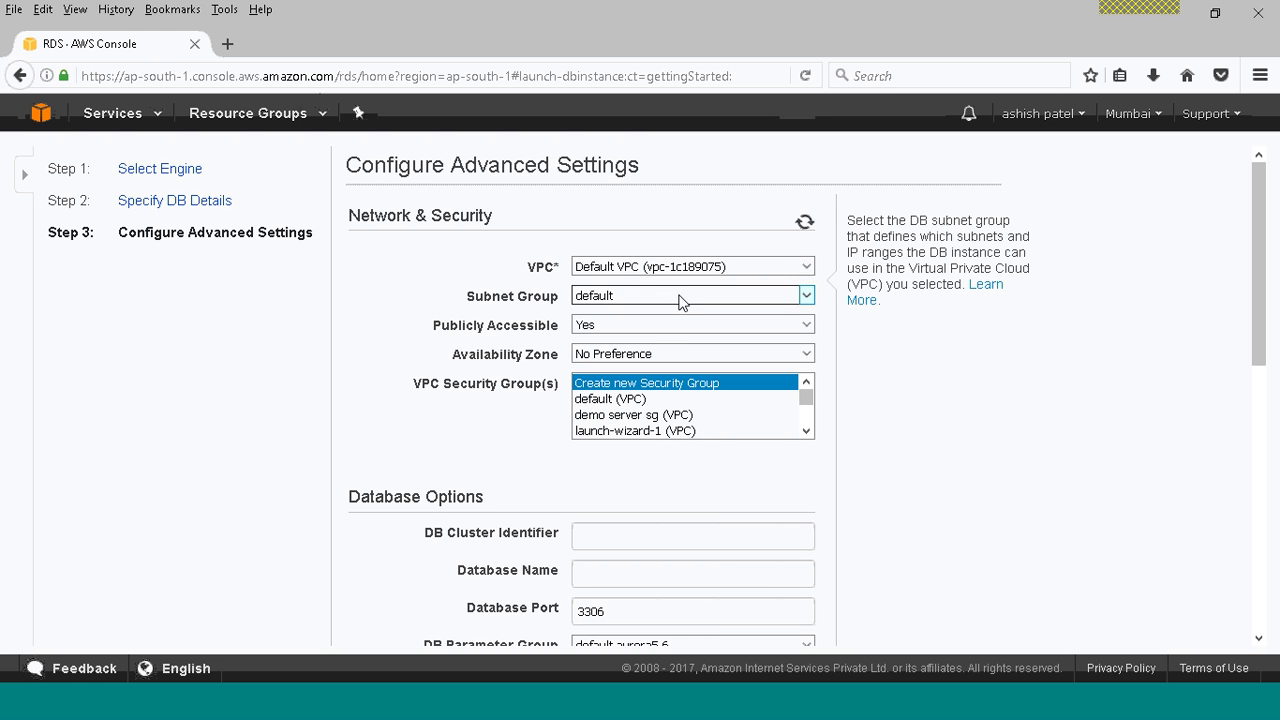
Set Publicly Accessible to No and choose ap-south-1a as the availability zone
left_click(666, 330)
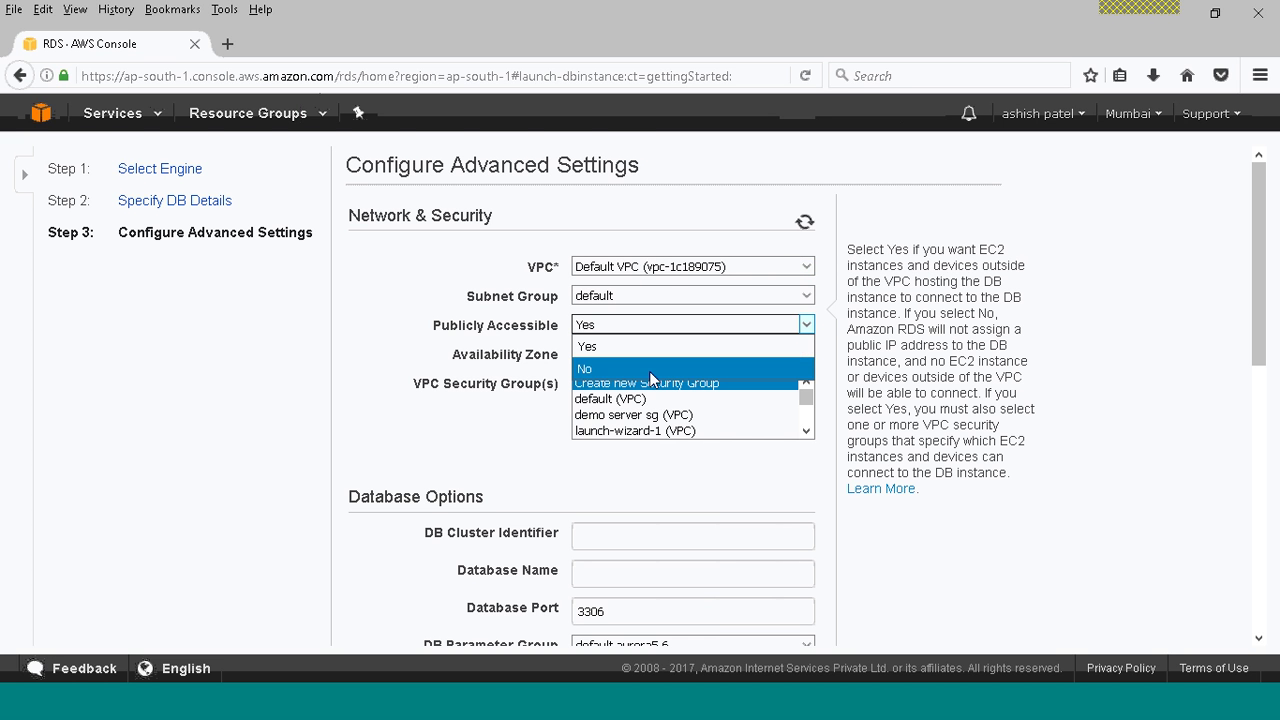
left_click(650, 372)
left_click(636, 356)
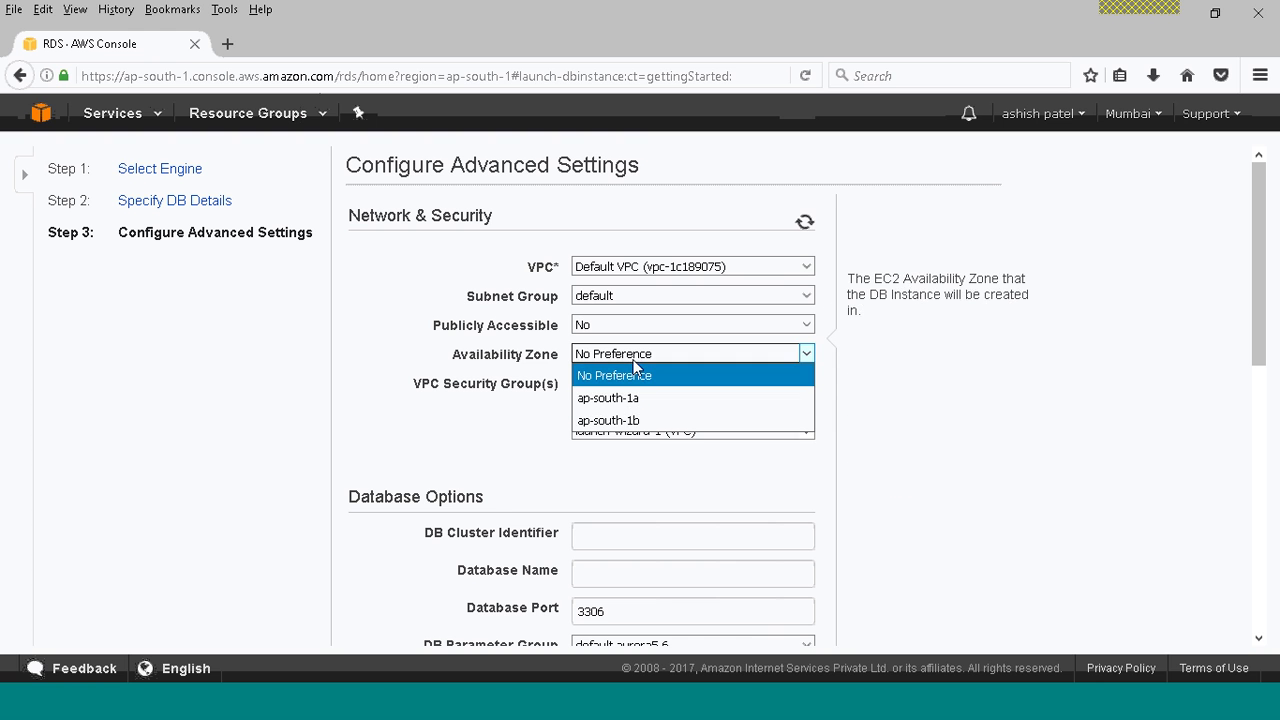
left_click(633, 370)
key("Down")
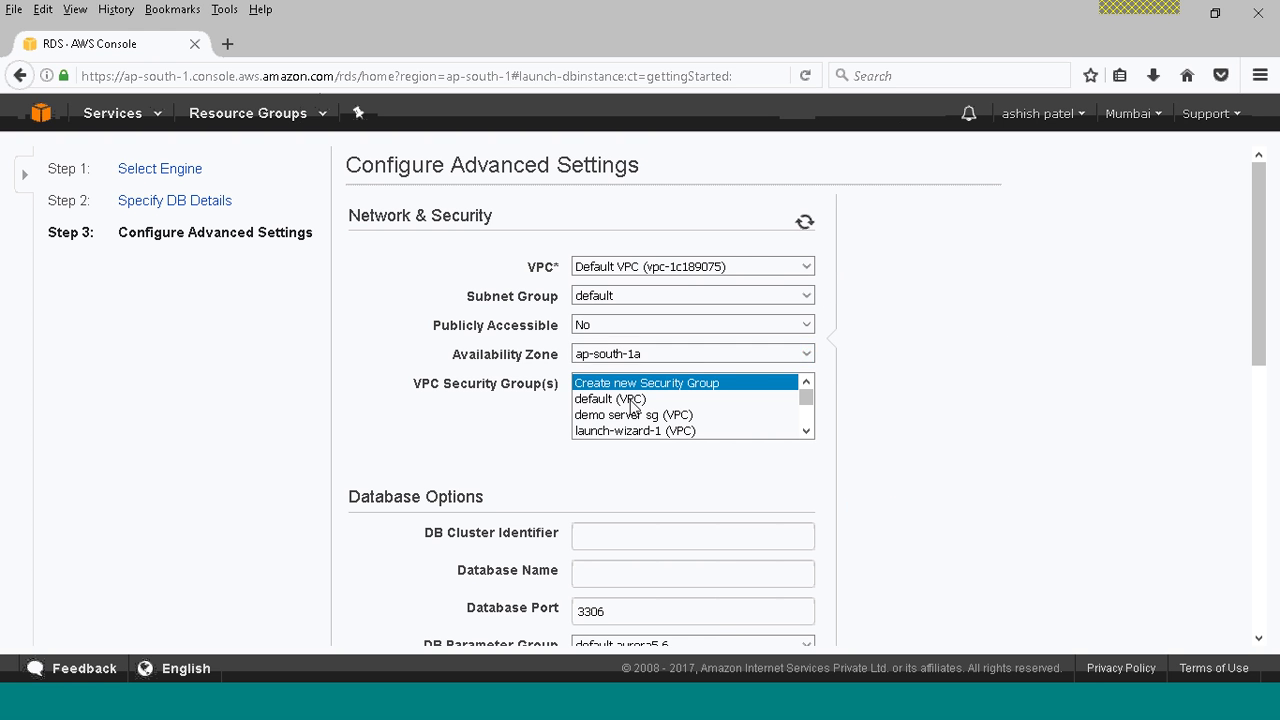
Assign the default (VPC) security group to the DB instance
left_click(702, 381)
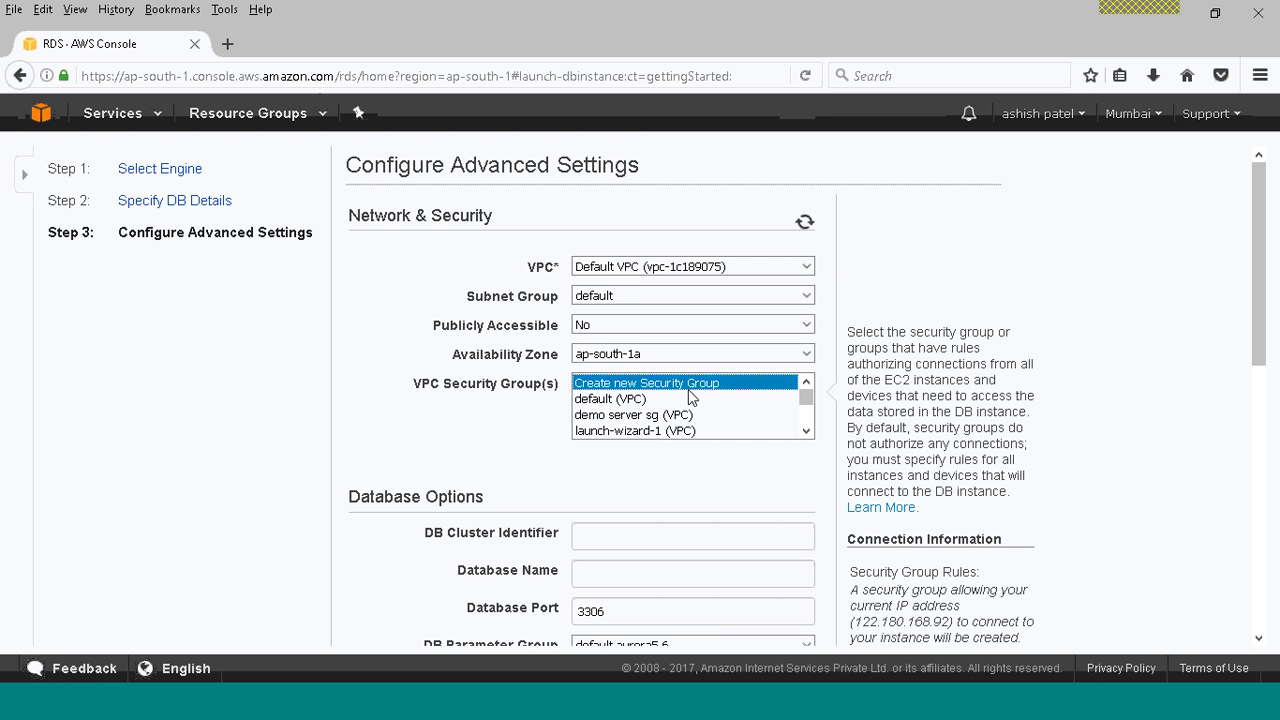
key("Down")
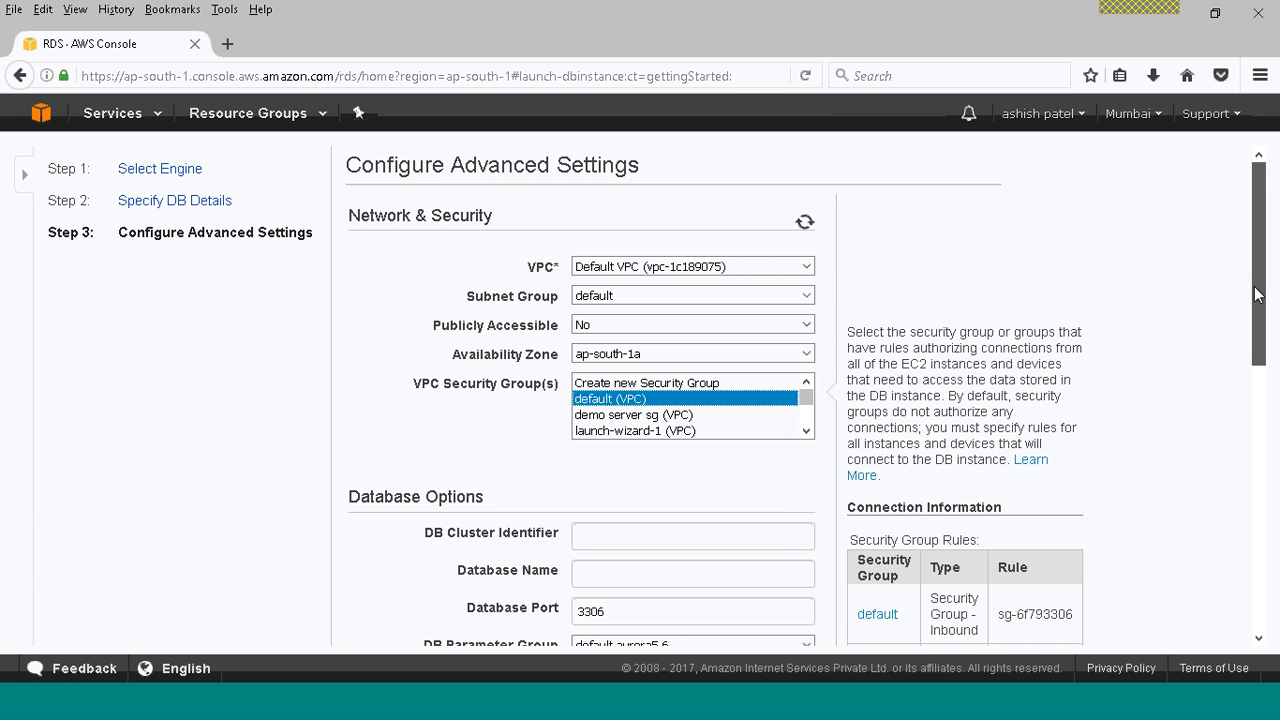
Enter awsdemoclass as both the DB cluster identifier and the database name
scroll(1258, 318, "down", 2)
scroll(1258, 318, "down", 3)
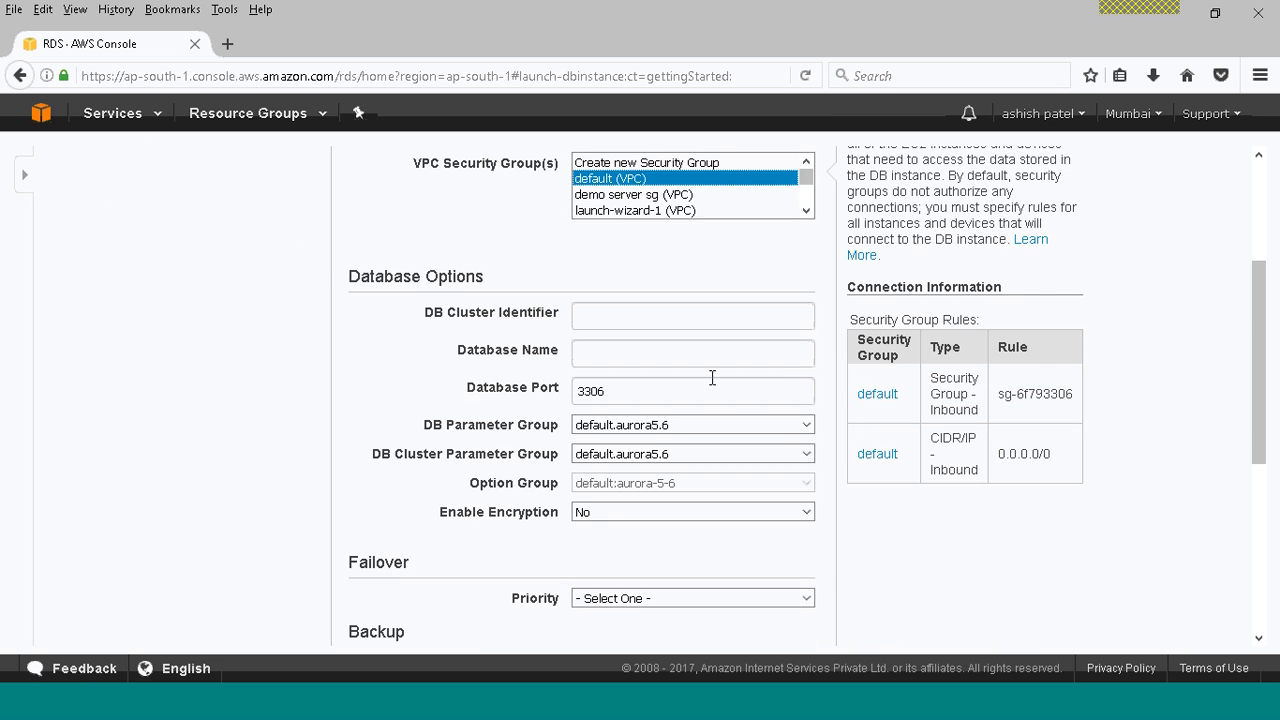
left_click(628, 317)
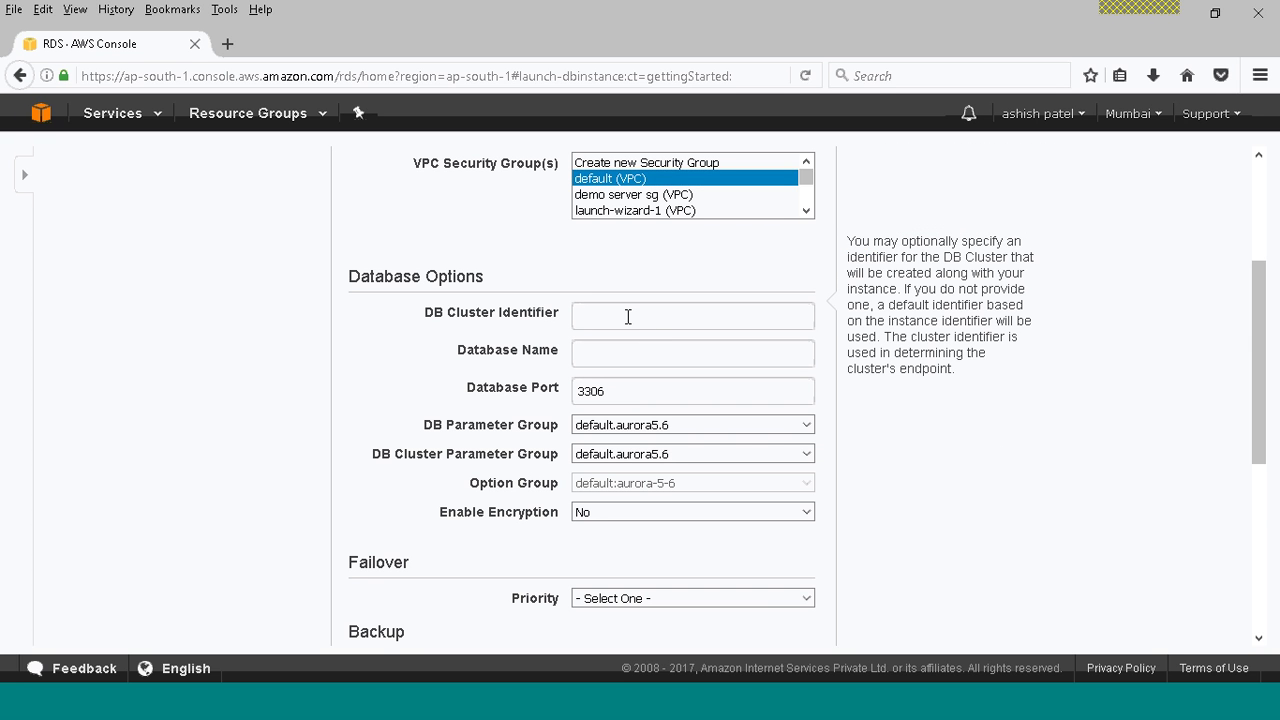
type("awsdemoclass")
left_click(614, 354)
type("awsdemoclass")
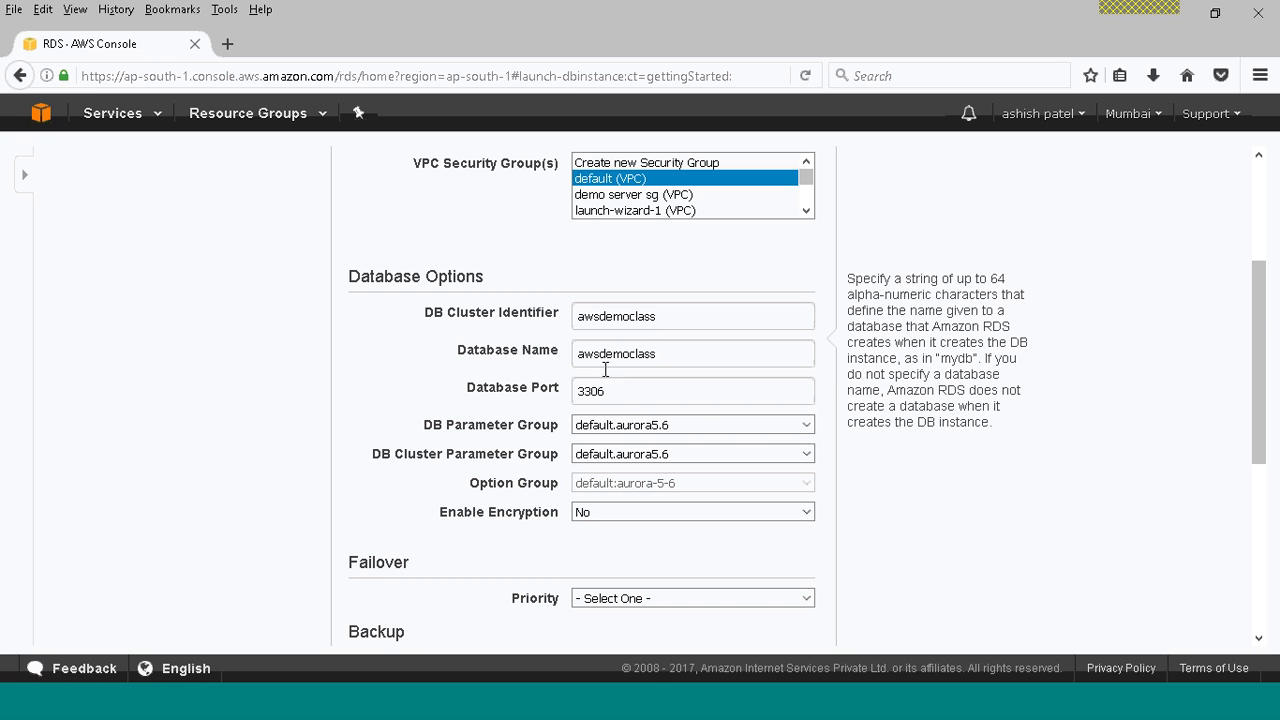
Review the database port and both parameter group options, keeping port 3306 and default.aurora5.6
left_click(619, 392)
double_click(619, 392)
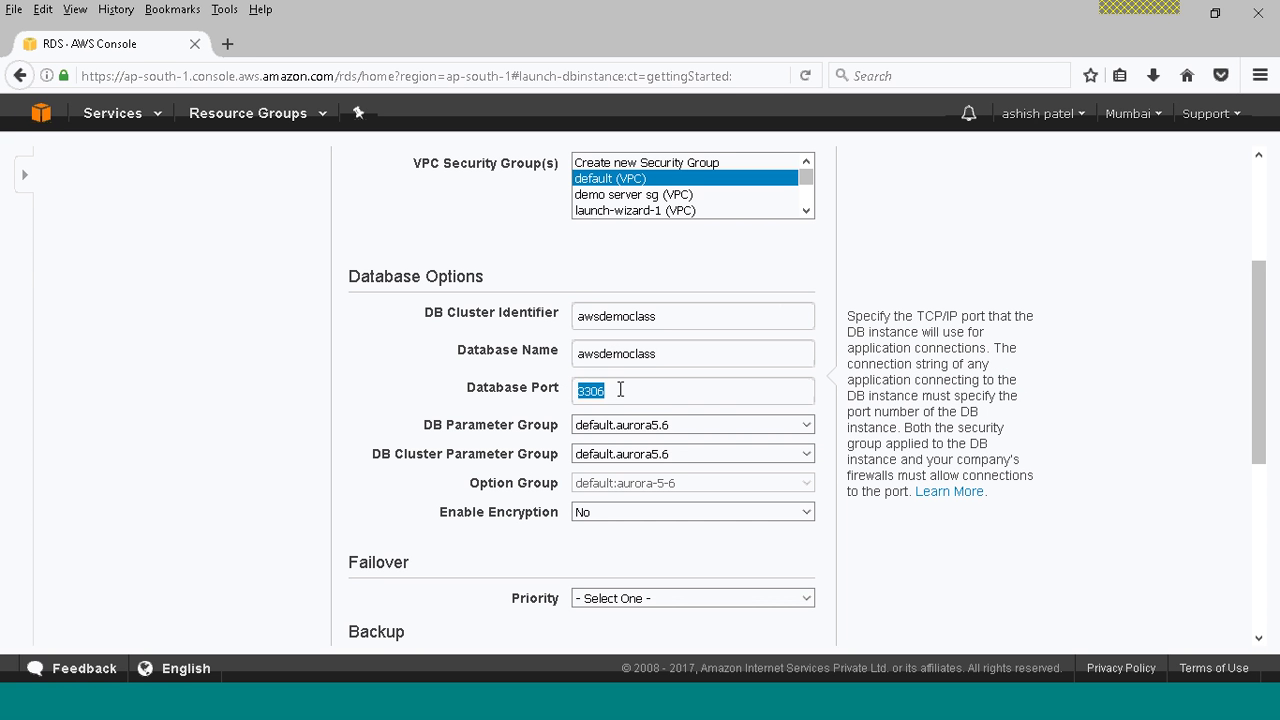
left_click(616, 392)
double_click(617, 393)
left_click(631, 394)
left_click(705, 431)
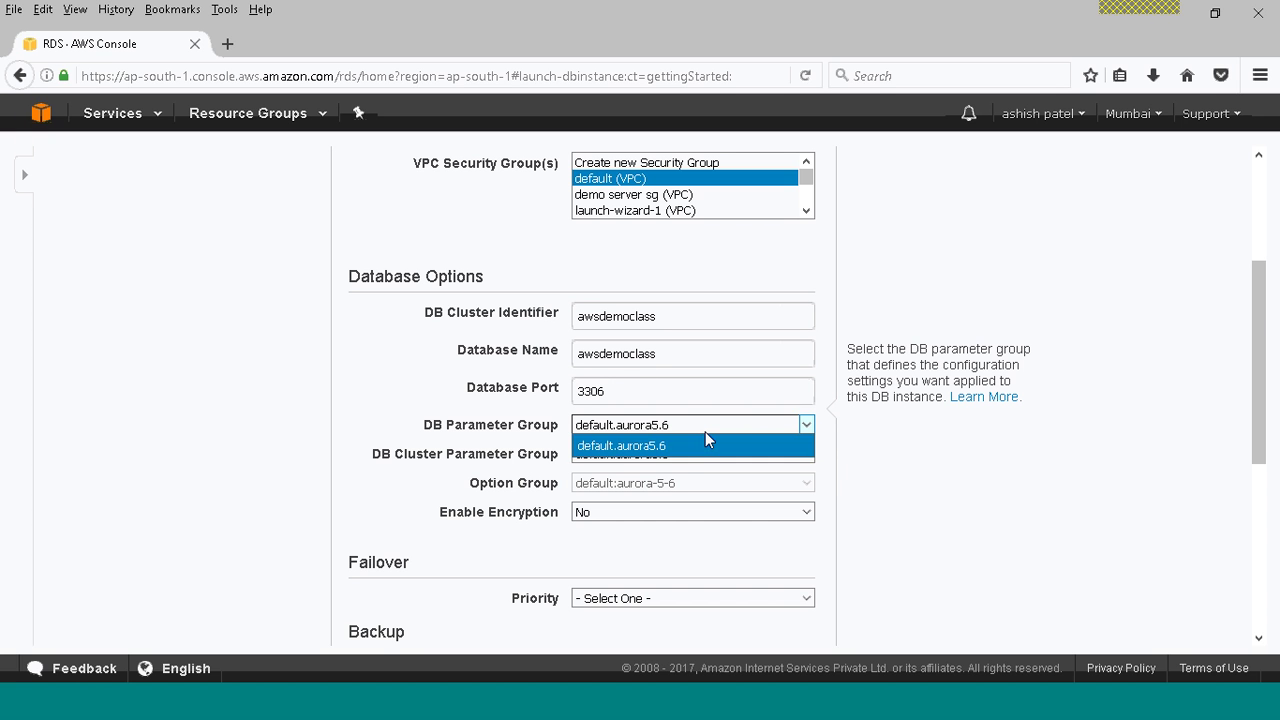
left_click(705, 442)
left_click(697, 456)
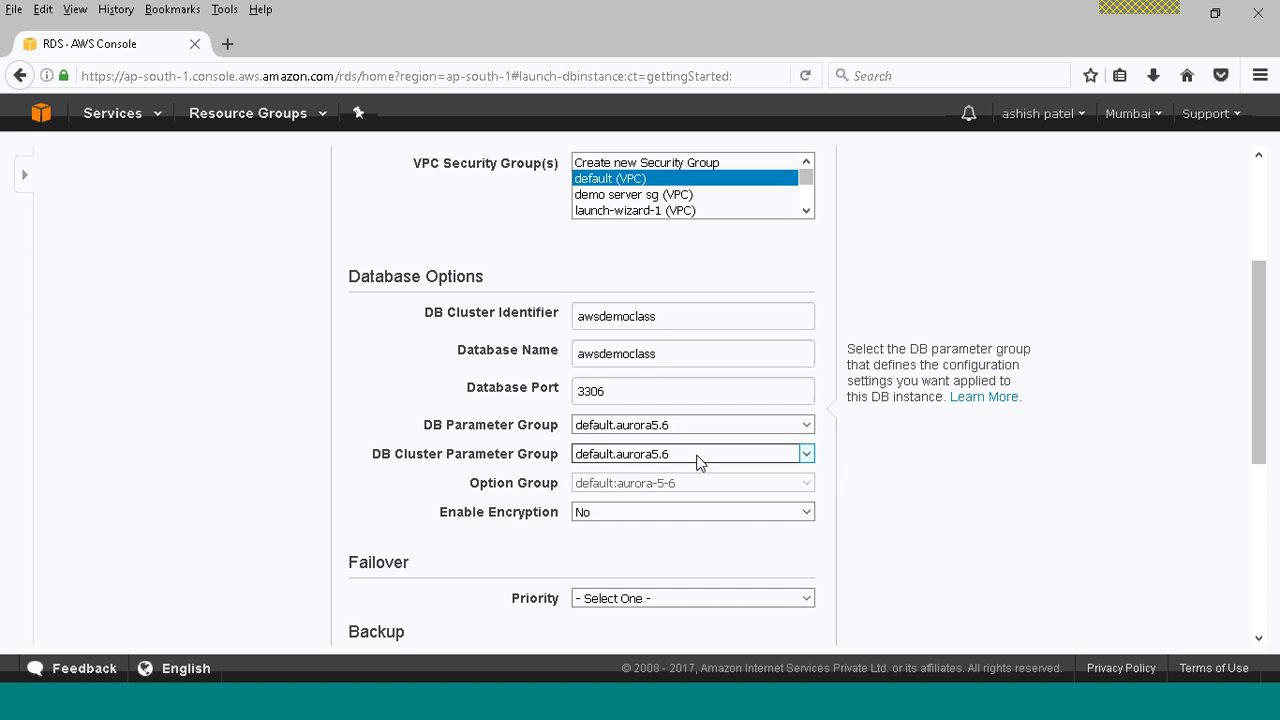
Turn encryption on to inspect the master key options and KMS key ID, and set it back to No
left_click(667, 515)
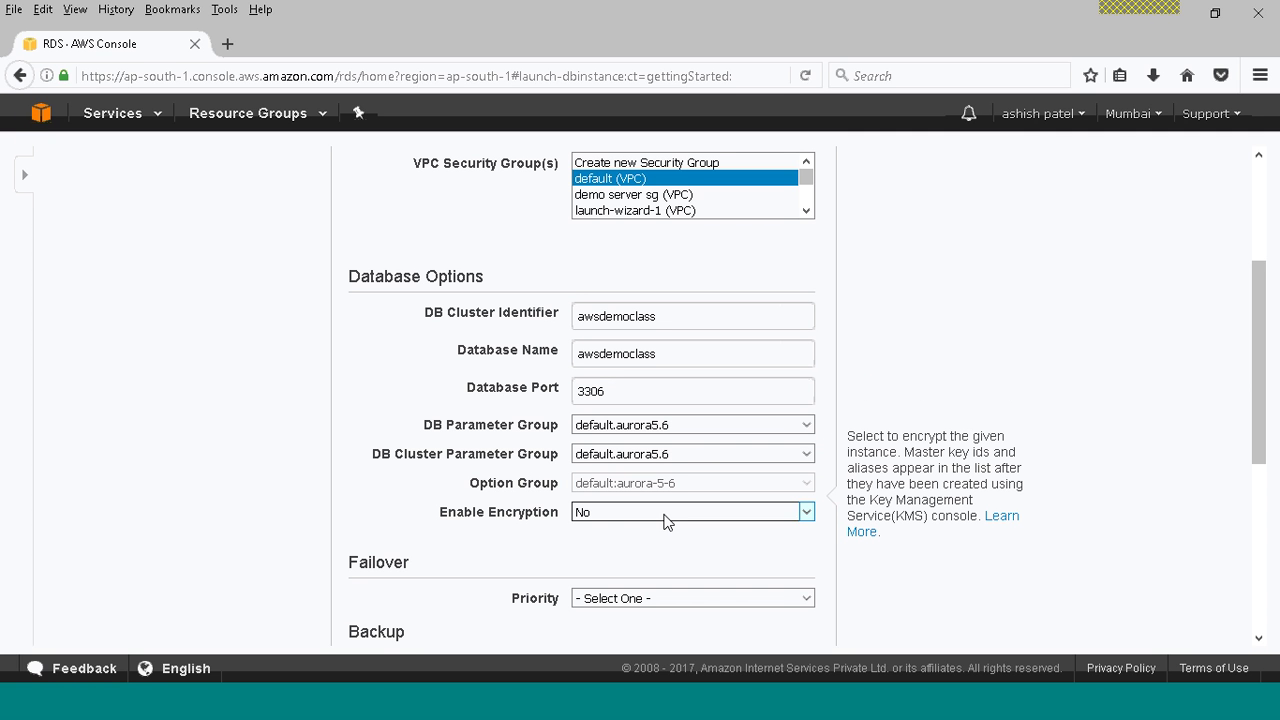
left_click(667, 521)
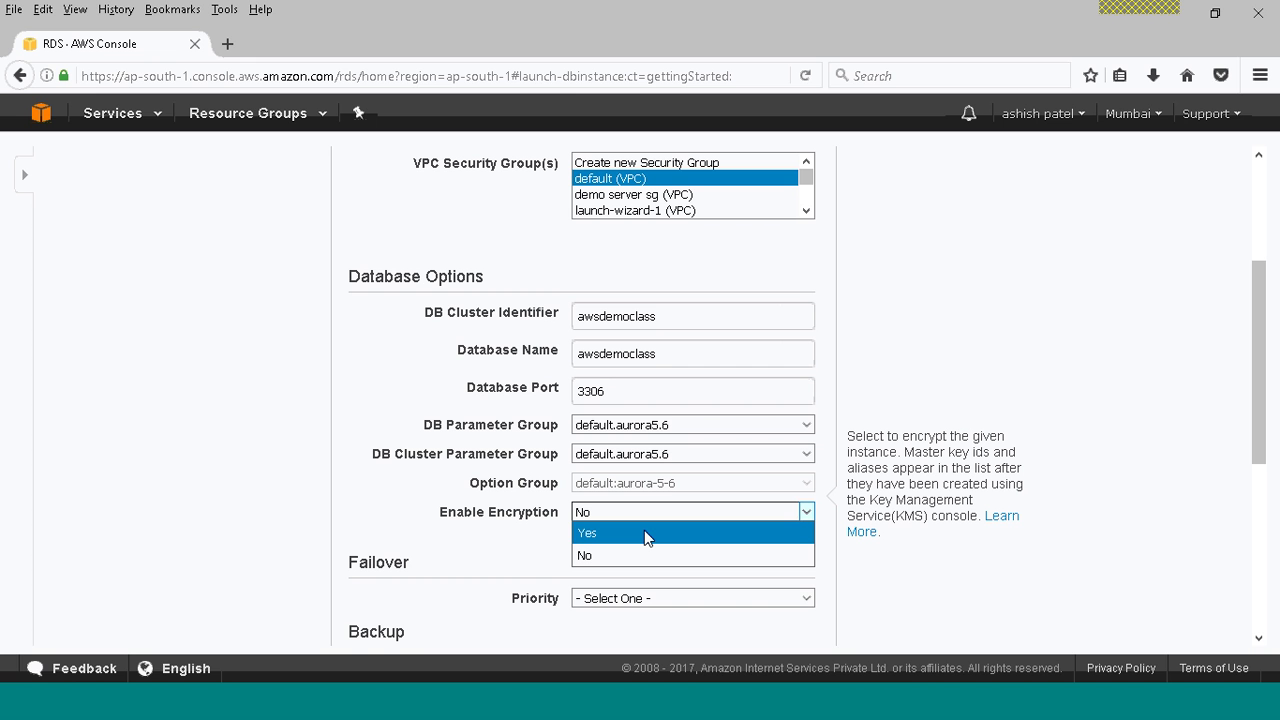
left_click(645, 535)
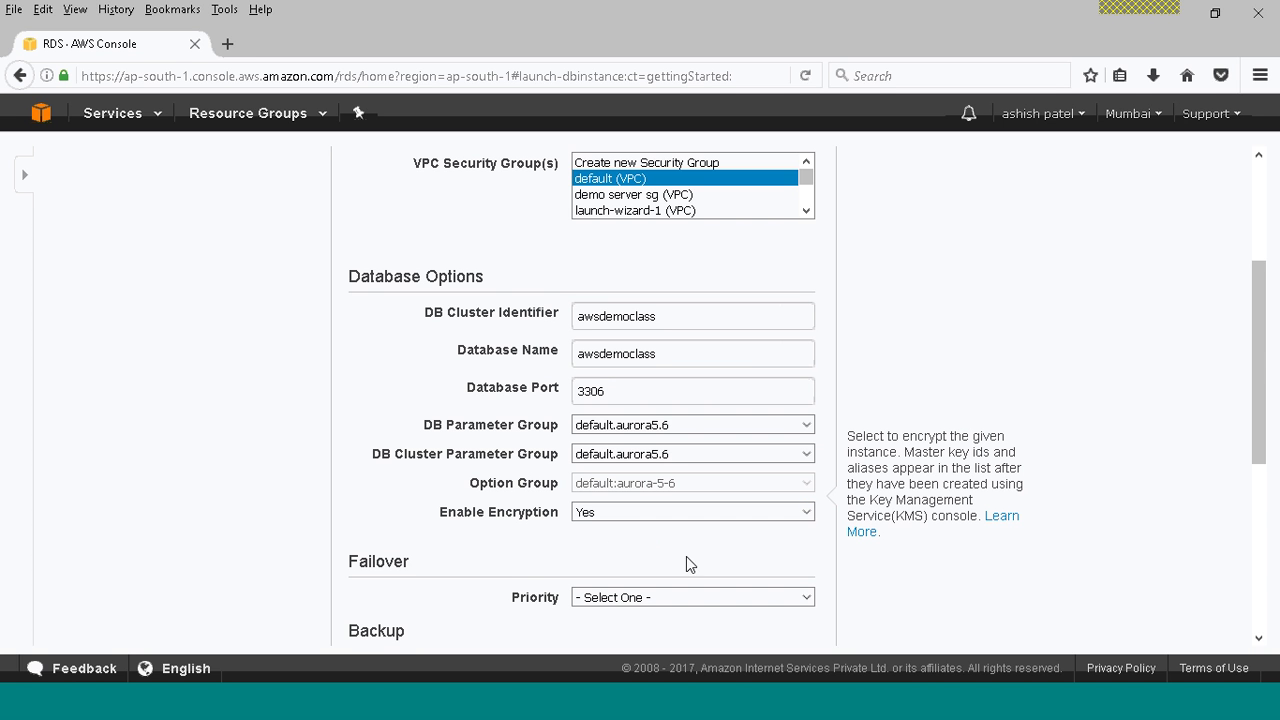
left_click_drag(1259, 367, 1257, 449)
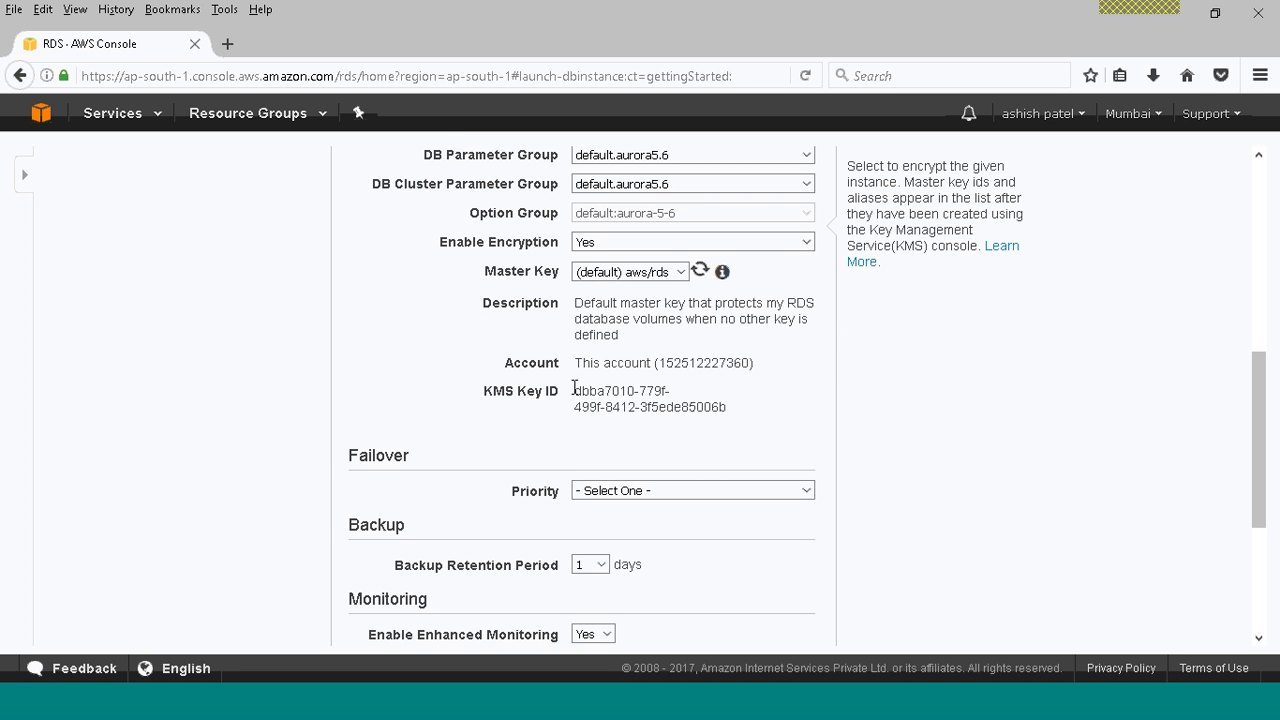
triple_click(749, 416)
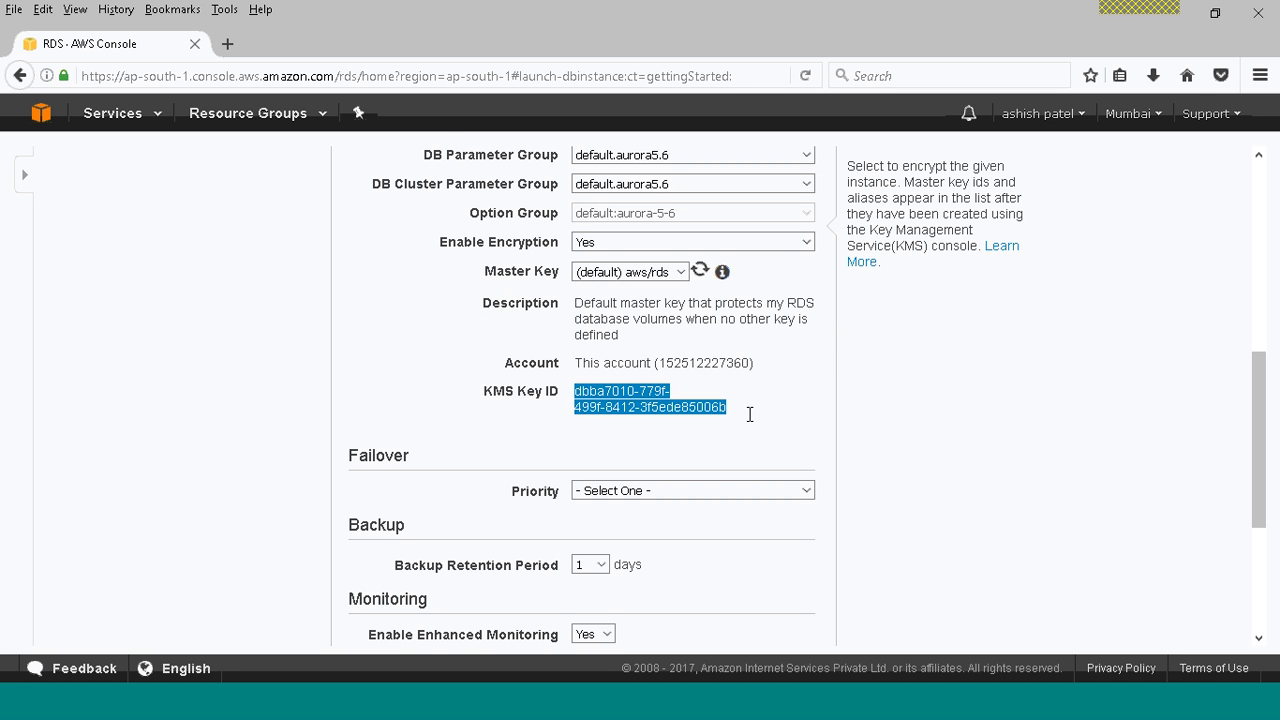
left_click(670, 272)
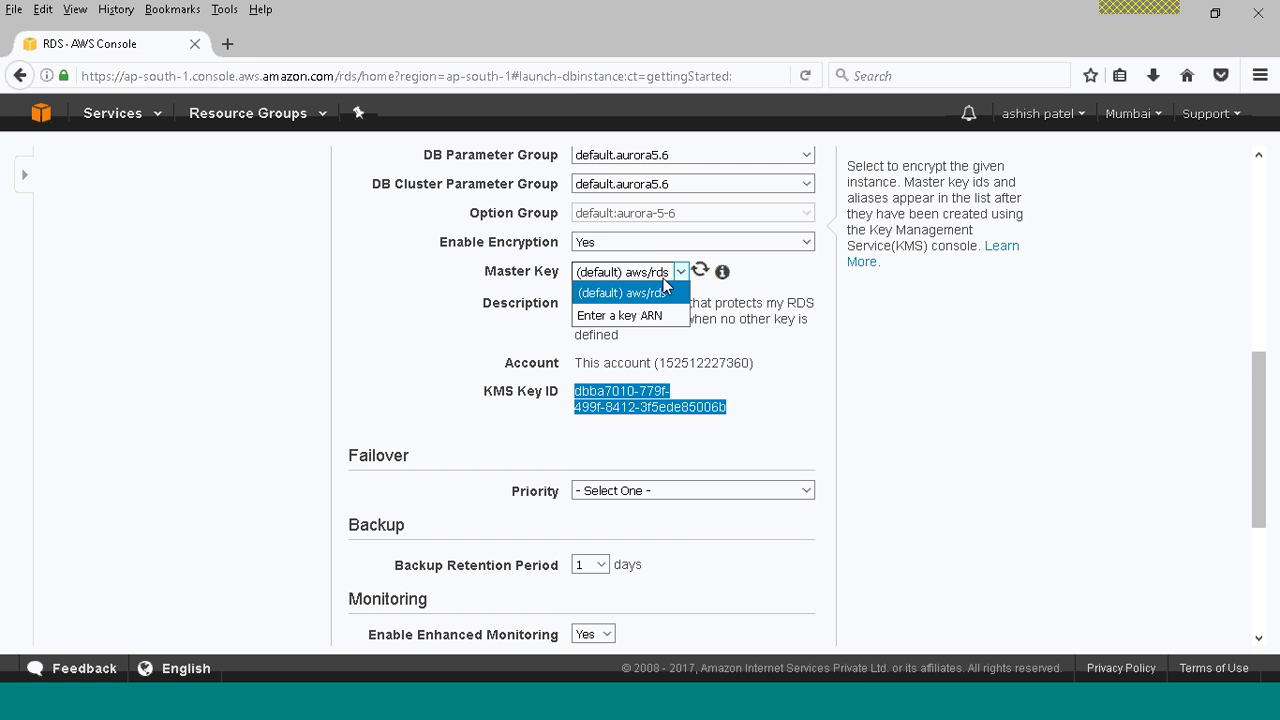
left_click(663, 283)
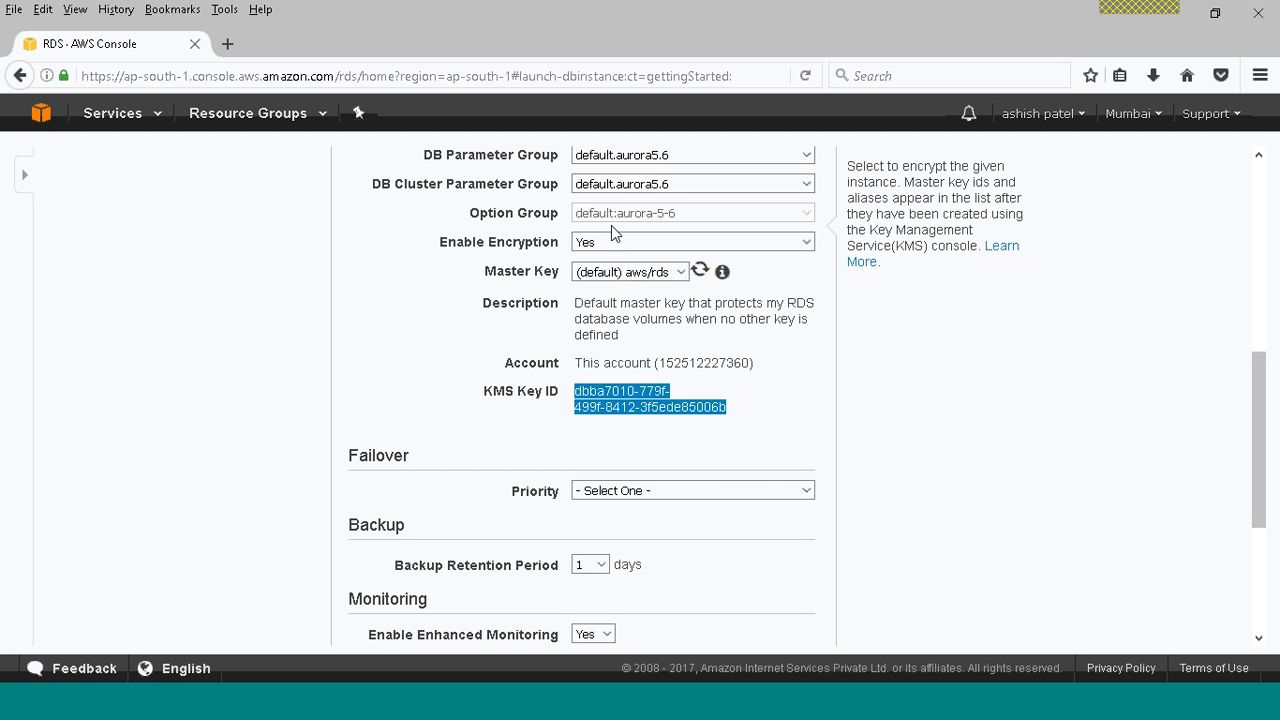
left_click(611, 242)
left_click(607, 284)
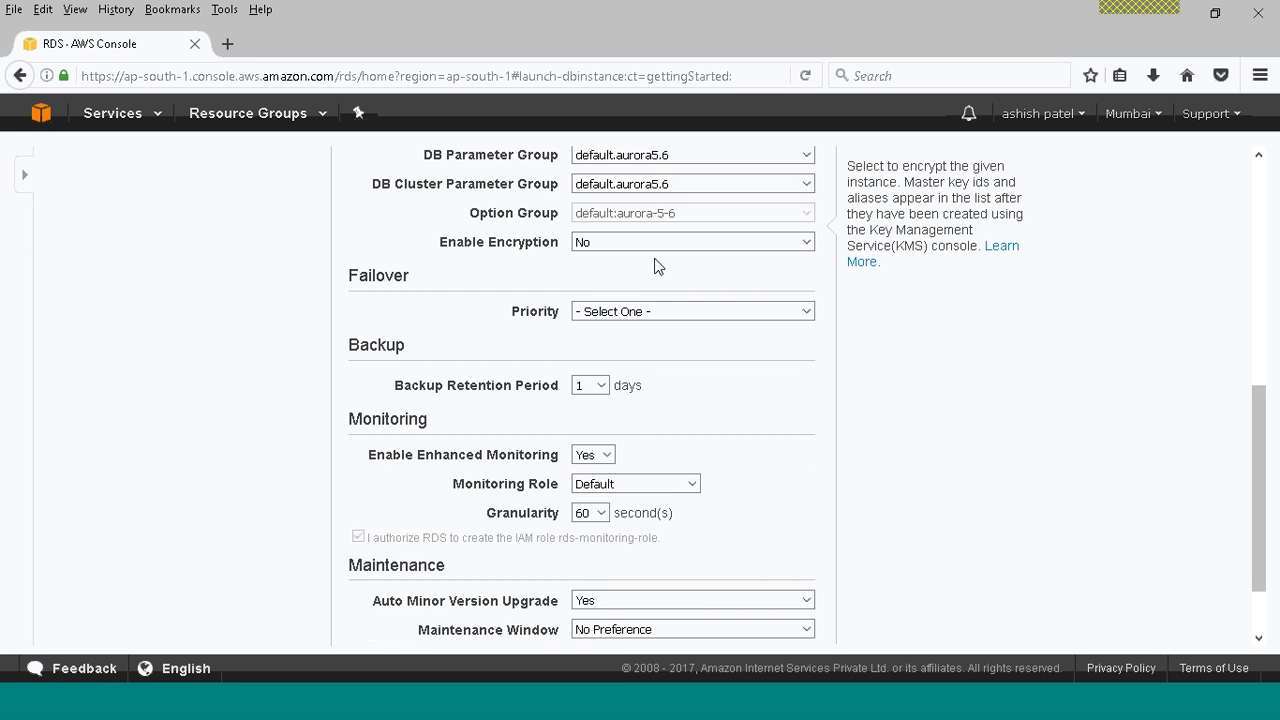
Look through the failover priority tiers and set the instance's priority to tier-0
left_click(626, 315)
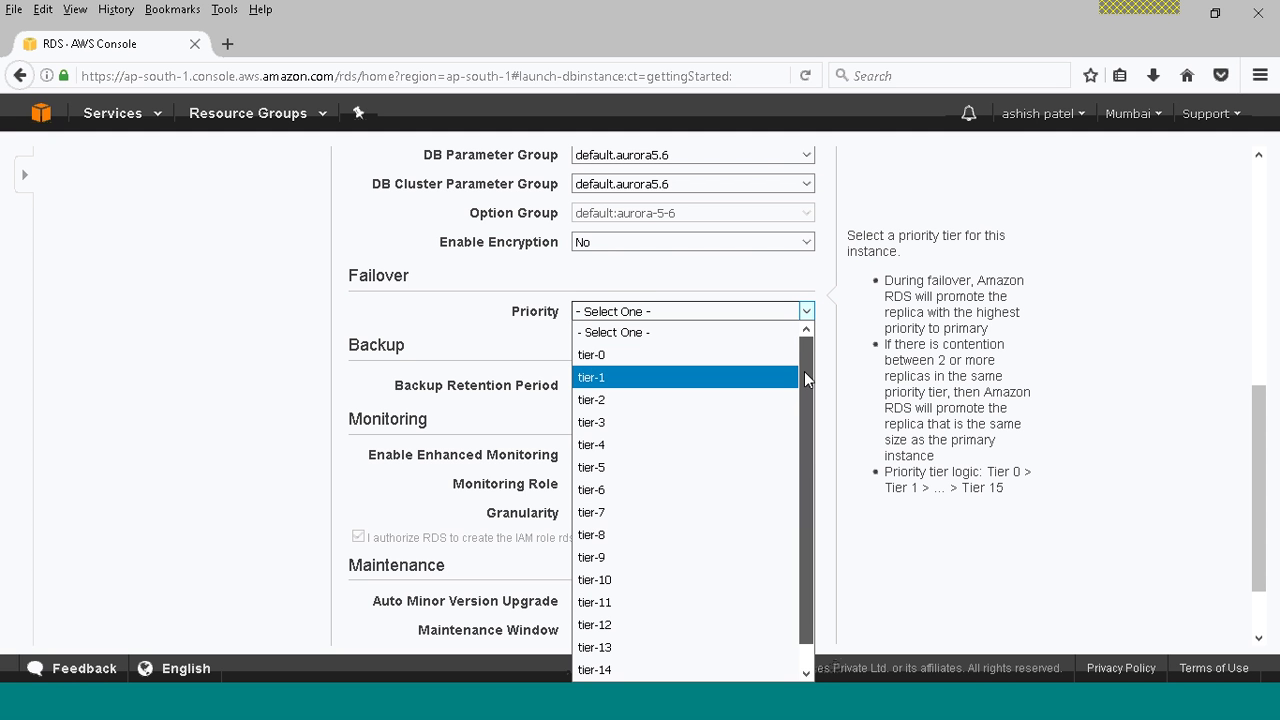
mouse_move(804, 374)
left_mouse_down()
mouse_move(802, 451)
mouse_move(805, 364)
left_mouse_up()
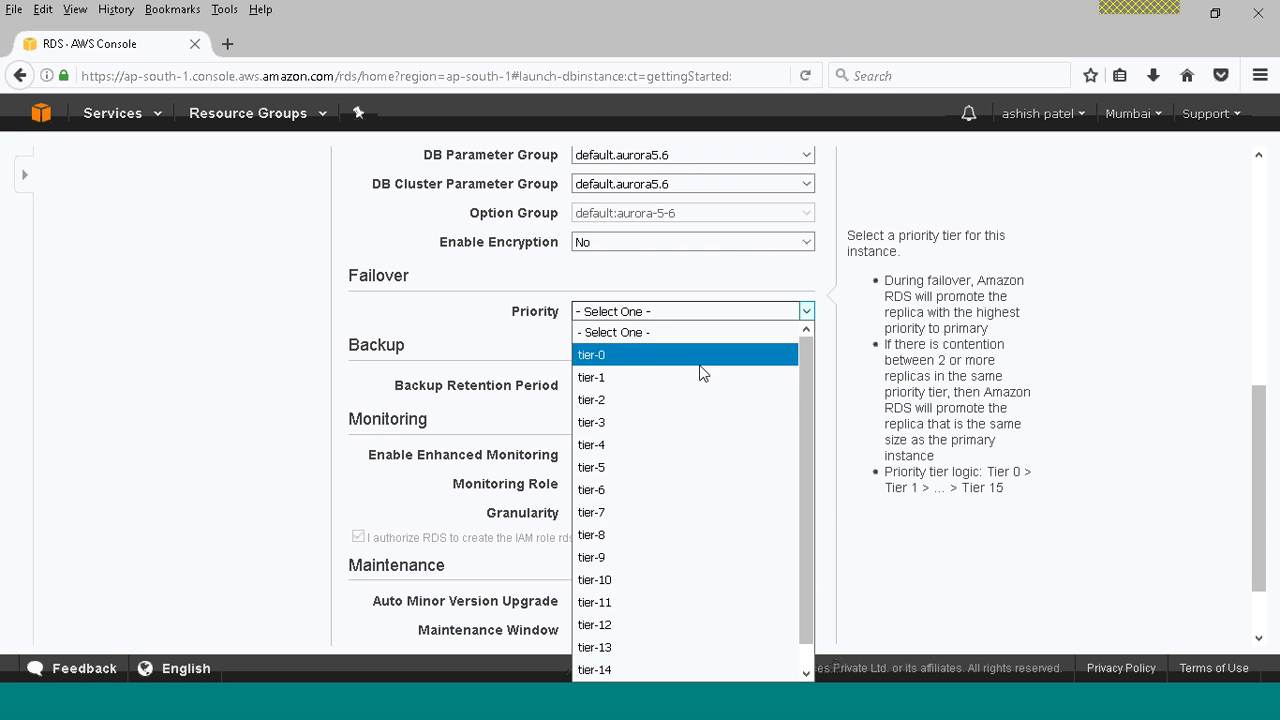
left_click_drag(806, 491, 801, 561)
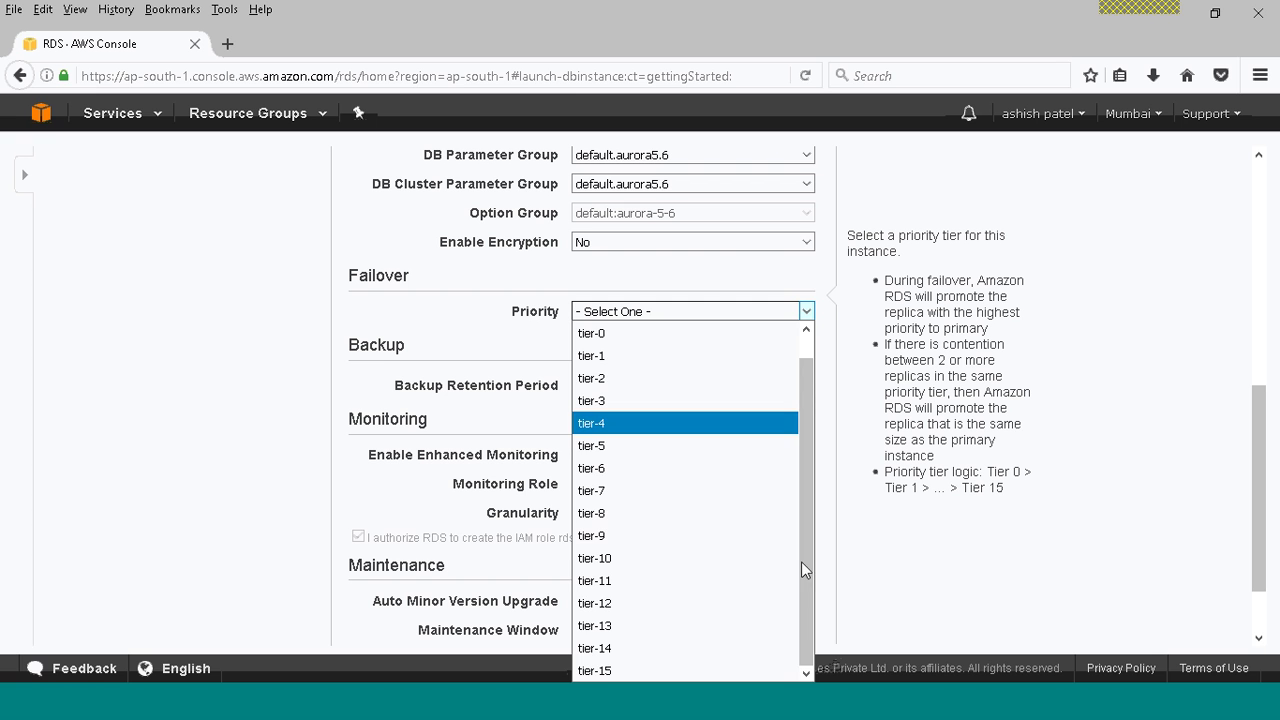
left_click(816, 555)
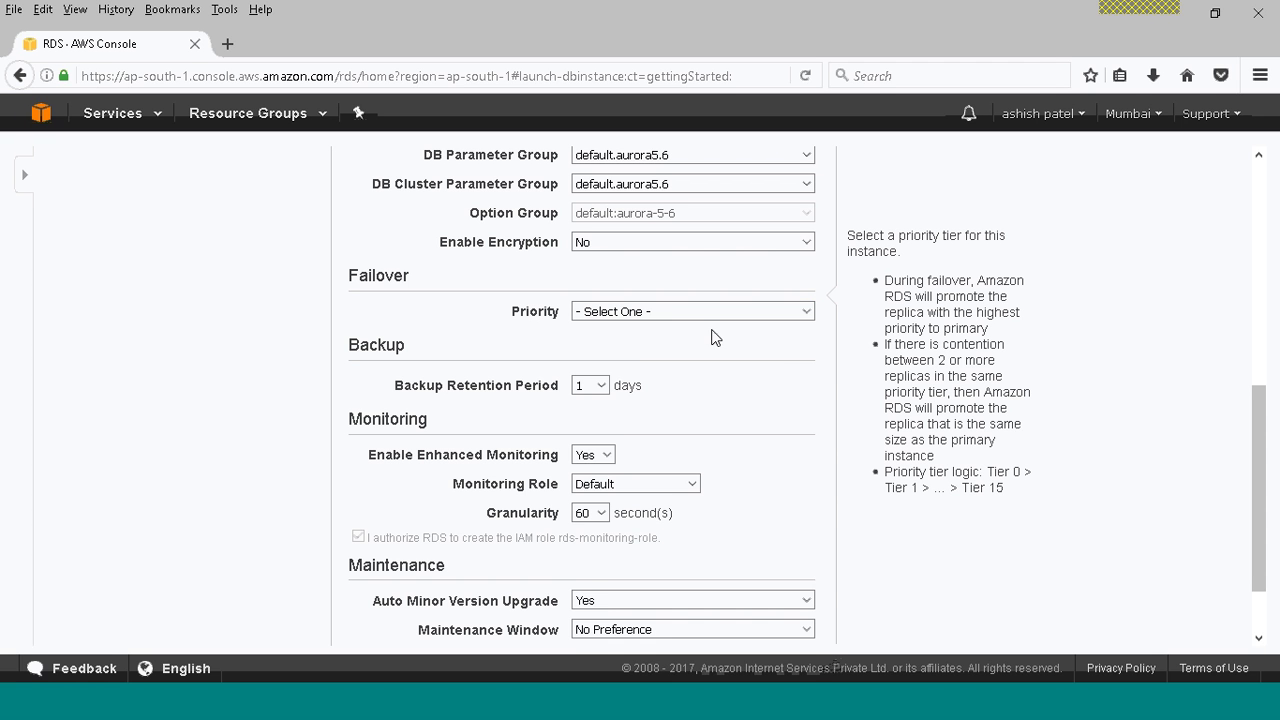
left_click(664, 314)
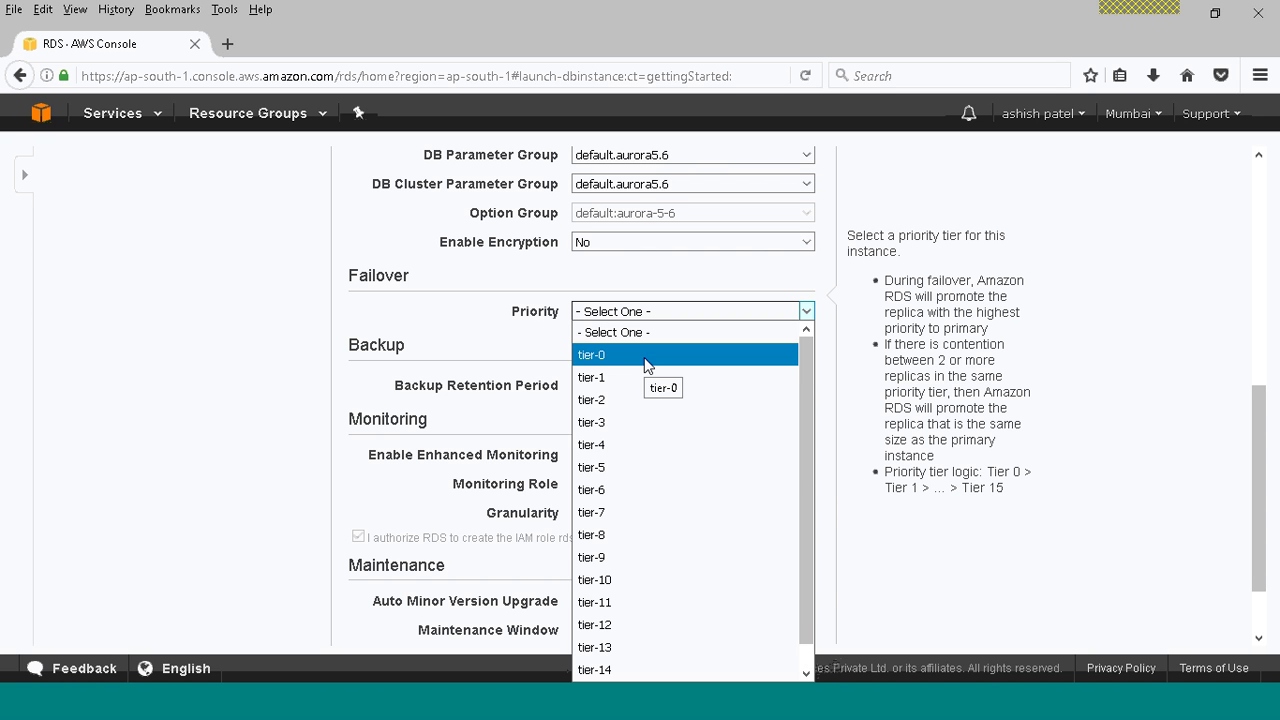
key("Escape")
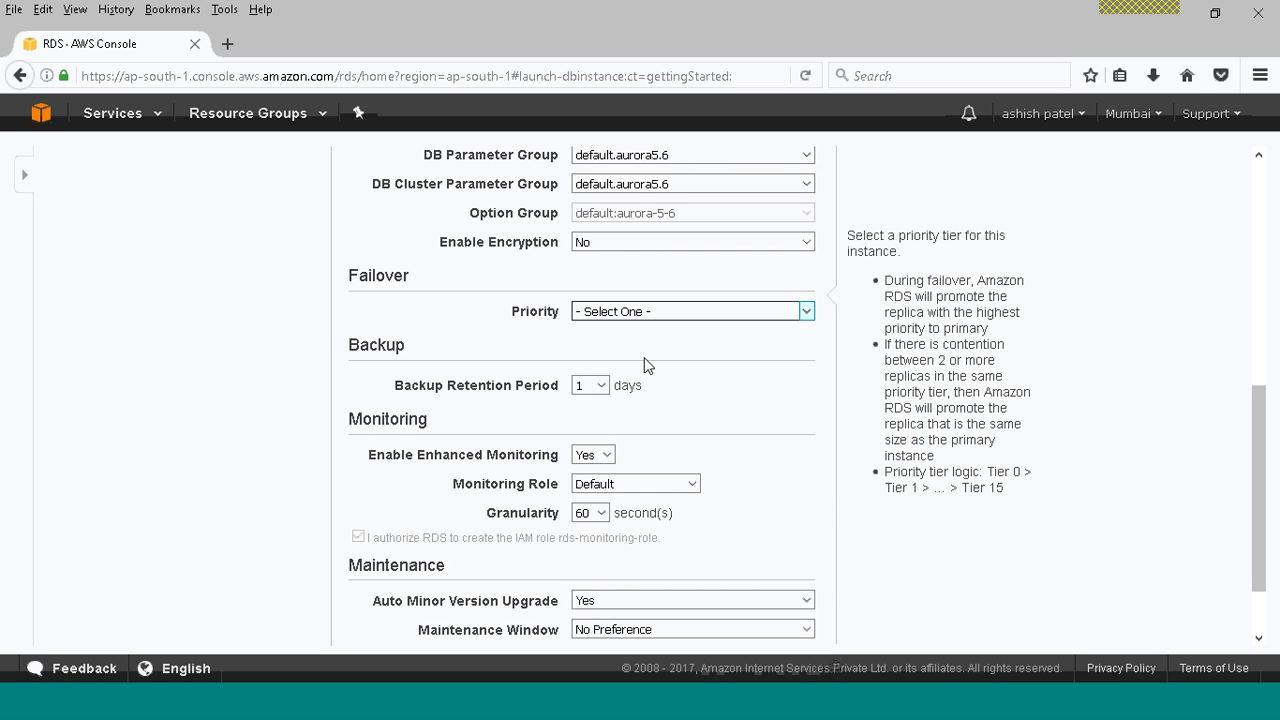
key("Down")
Browse the available backup retention periods and set the retention to 2 days
left_click(599, 387)
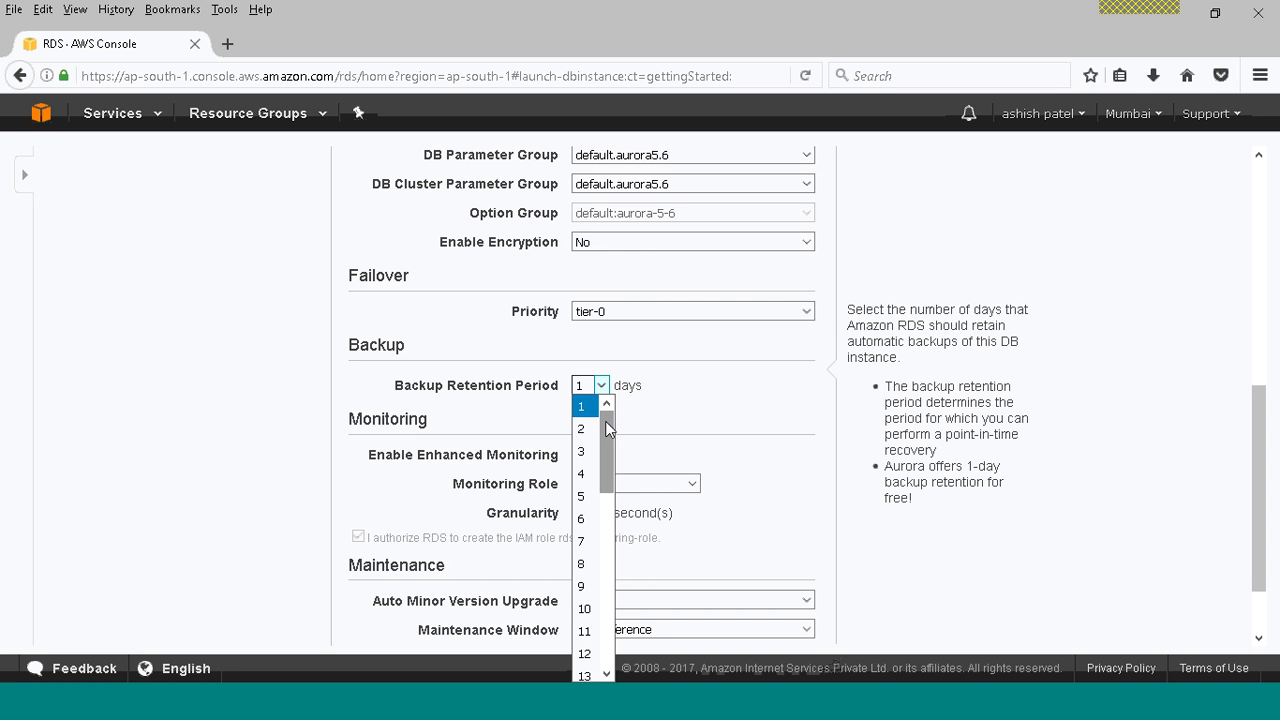
left_click_drag(605, 421, 628, 608)
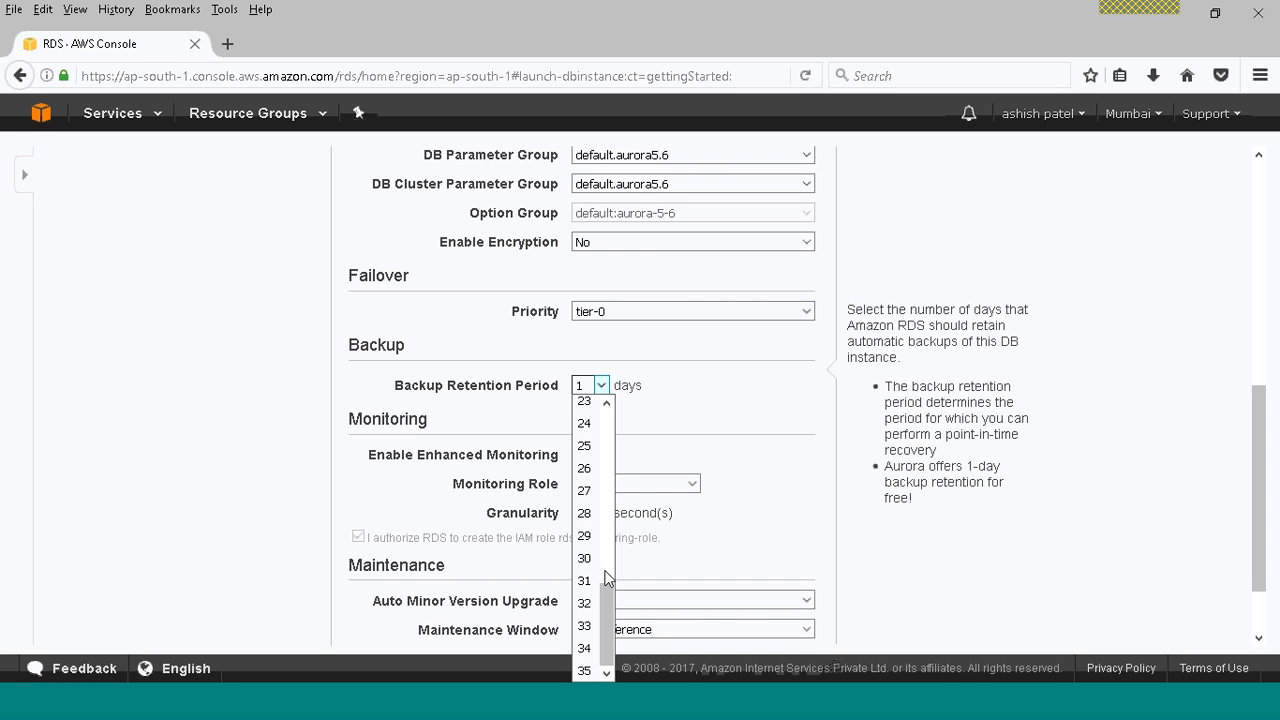
left_click_drag(604, 625, 587, 413)
left_click(587, 413)
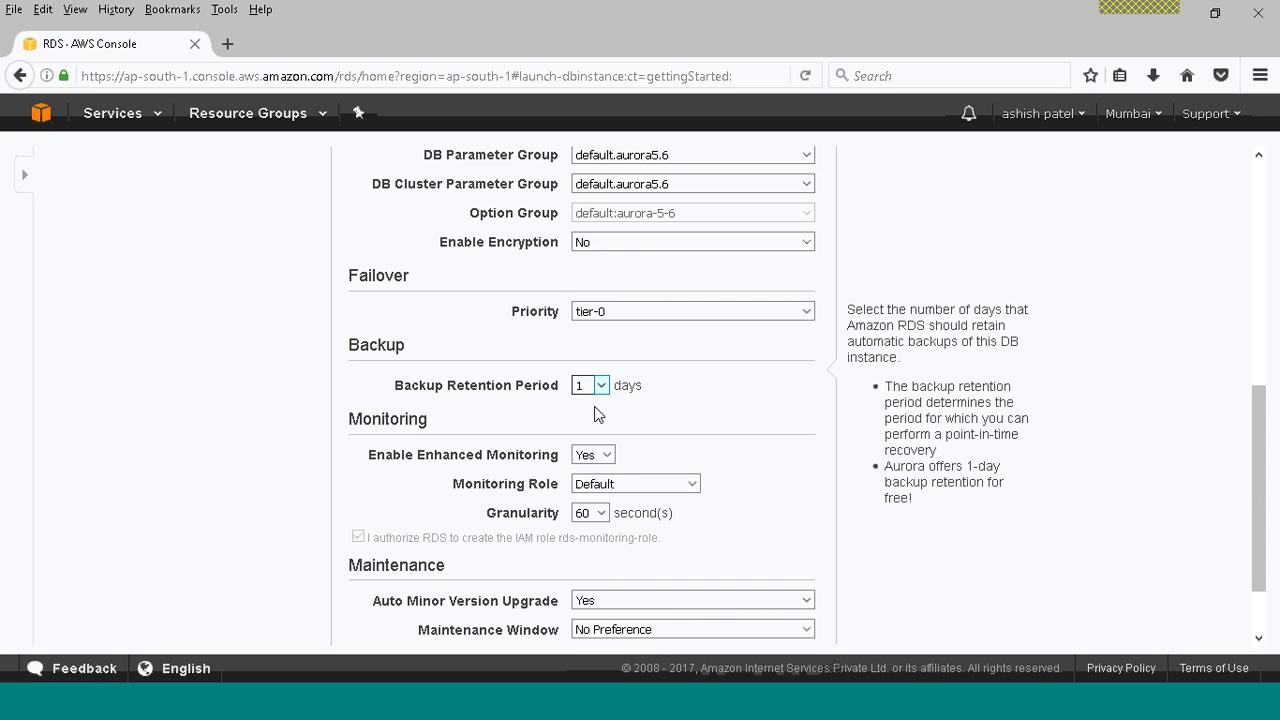
left_click(603, 392)
left_click(592, 428)
Switch enhanced monitoring to No and back to Yes to compare the monitoring settings
left_click(607, 456)
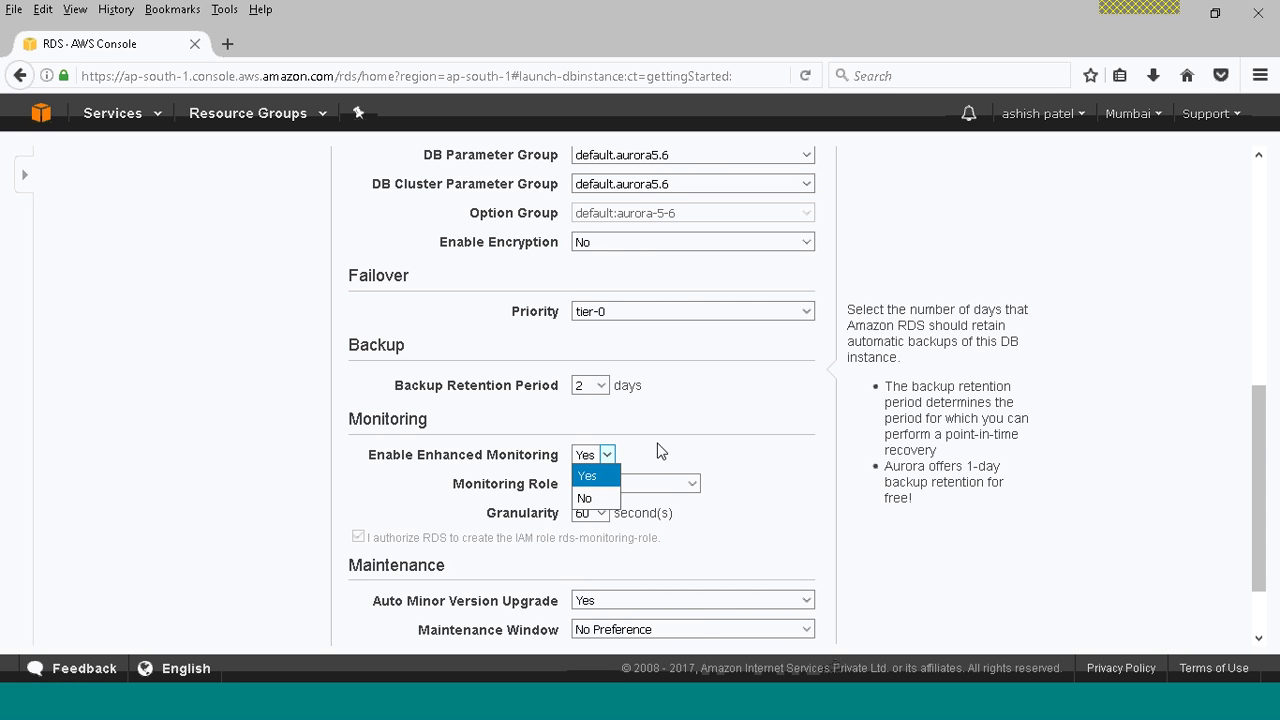
left_click(598, 498)
left_click(594, 456)
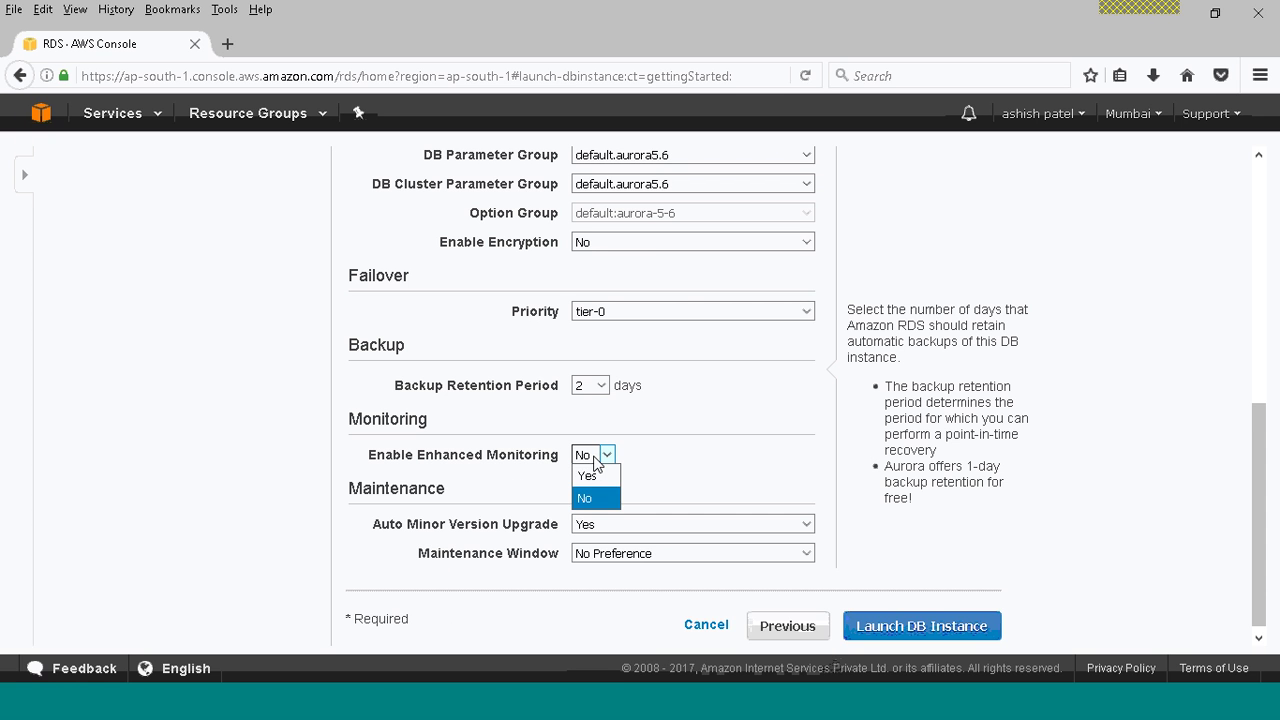
left_click(590, 474)
Check the monitoring role and granularity choices, keeping Default and 60 seconds, and bring the maintenance settings into view
left_click(636, 486)
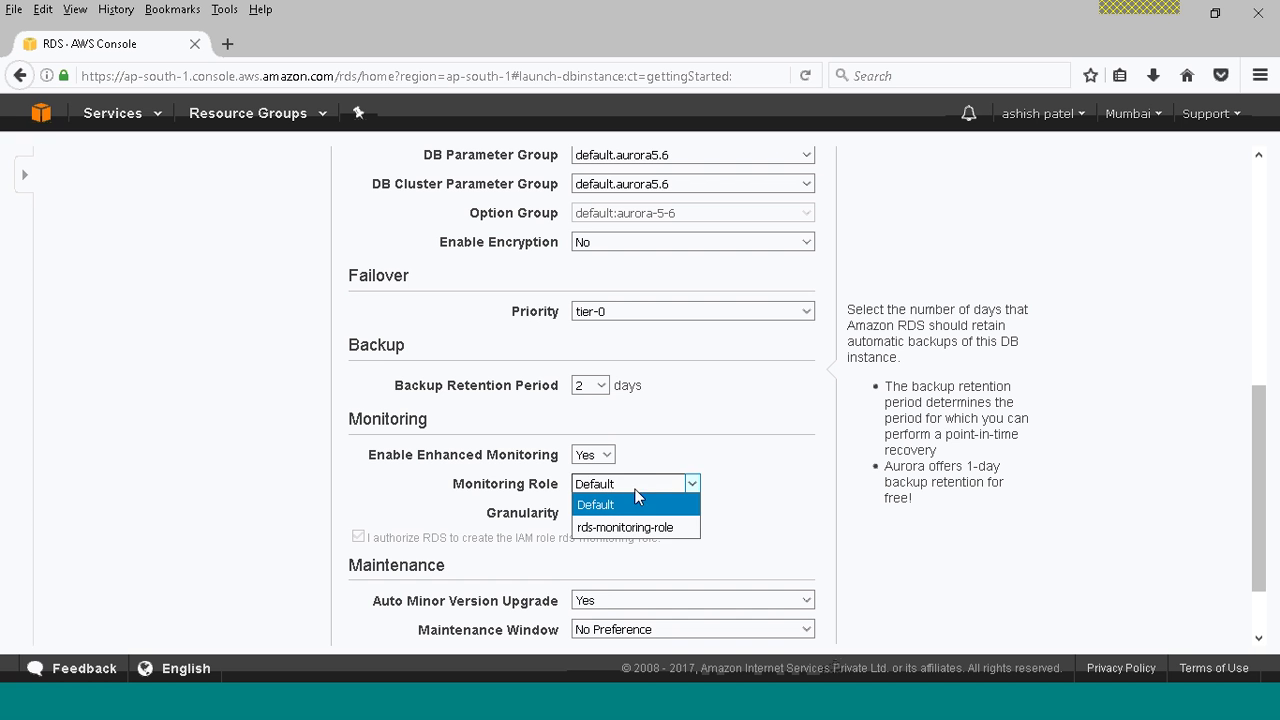
left_click(645, 466)
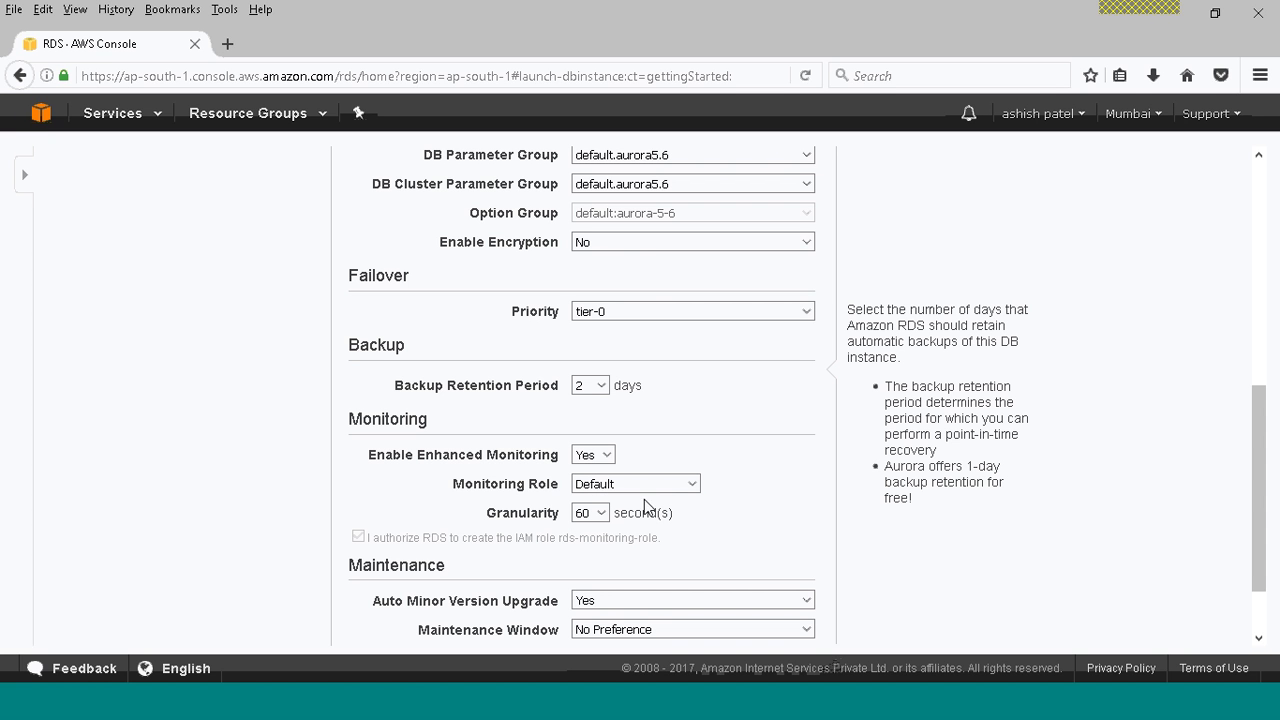
left_click(602, 514)
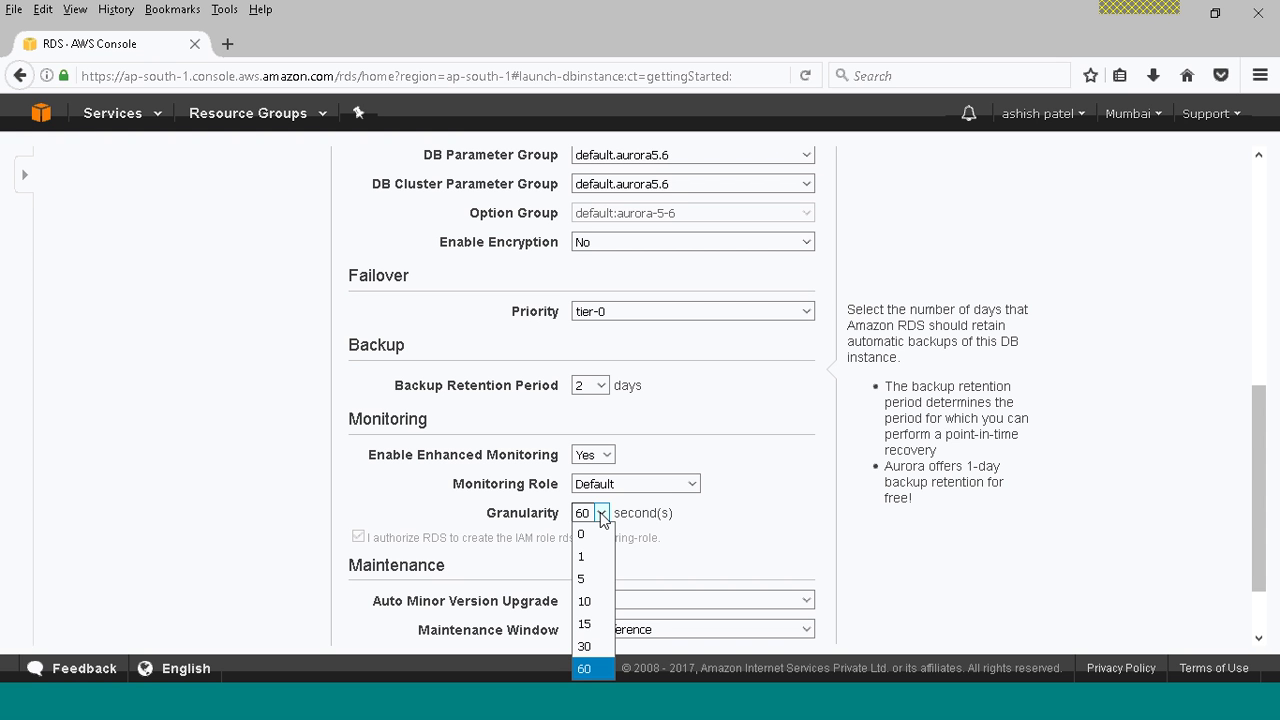
left_click(731, 527)
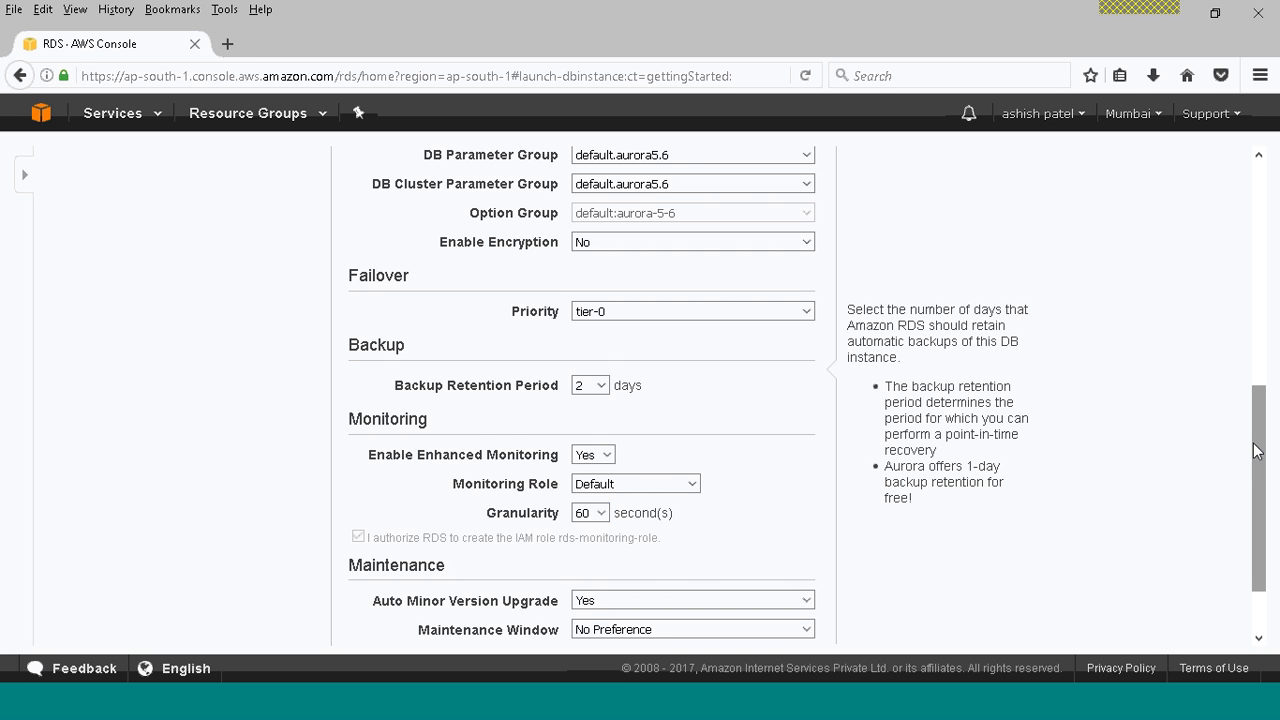
left_click_drag(1263, 484, 1266, 529)
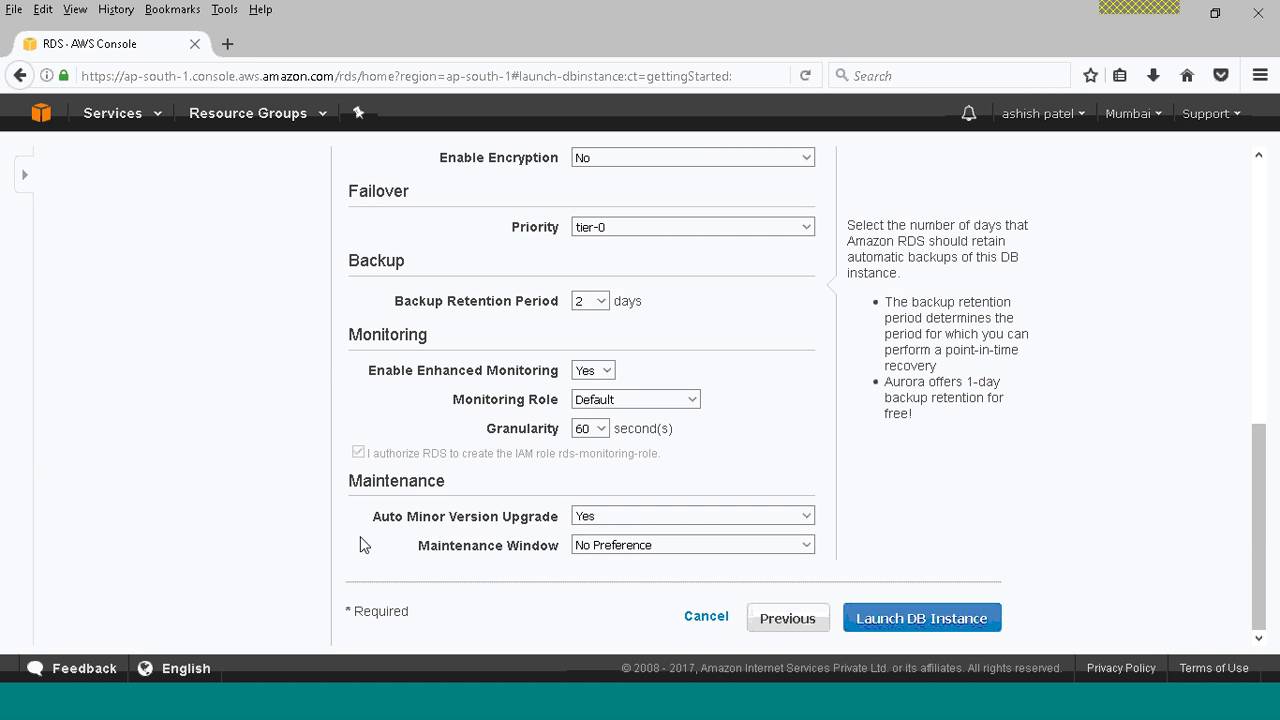
Launch the configured DB instance, return to the RDS dashboard and open the list of database instances
left_click(921, 620)
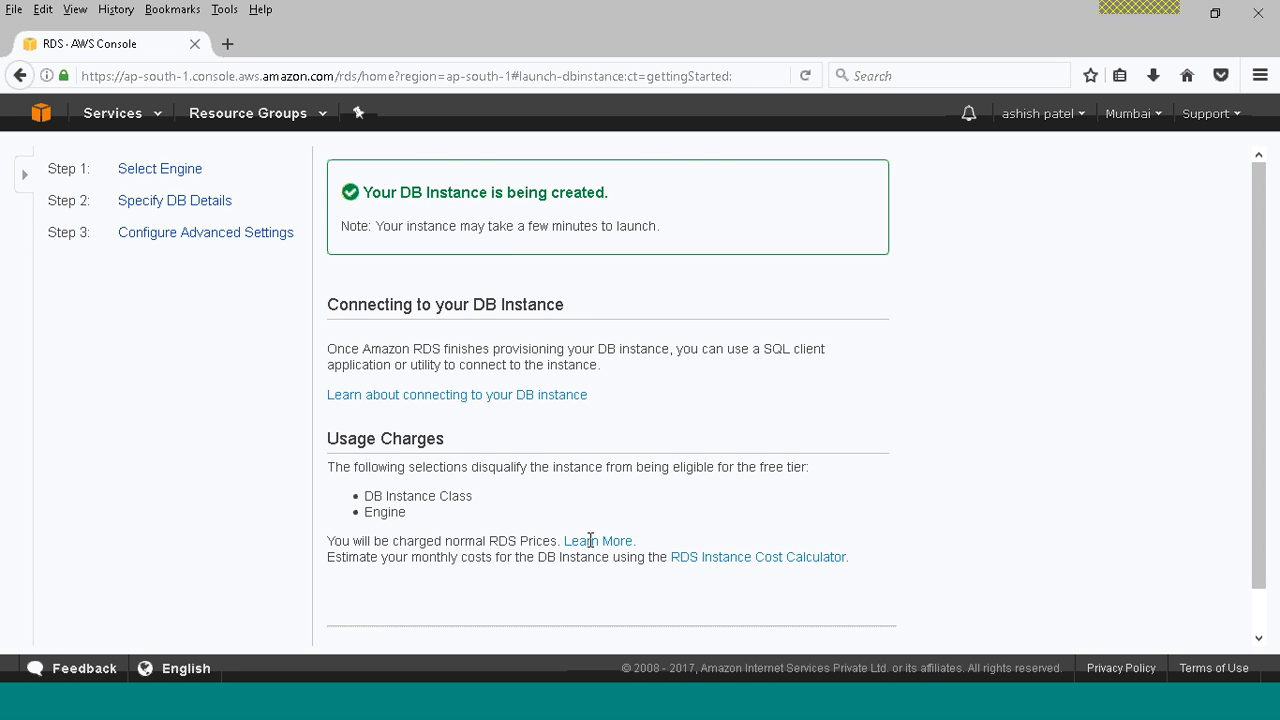
left_click(41, 116)
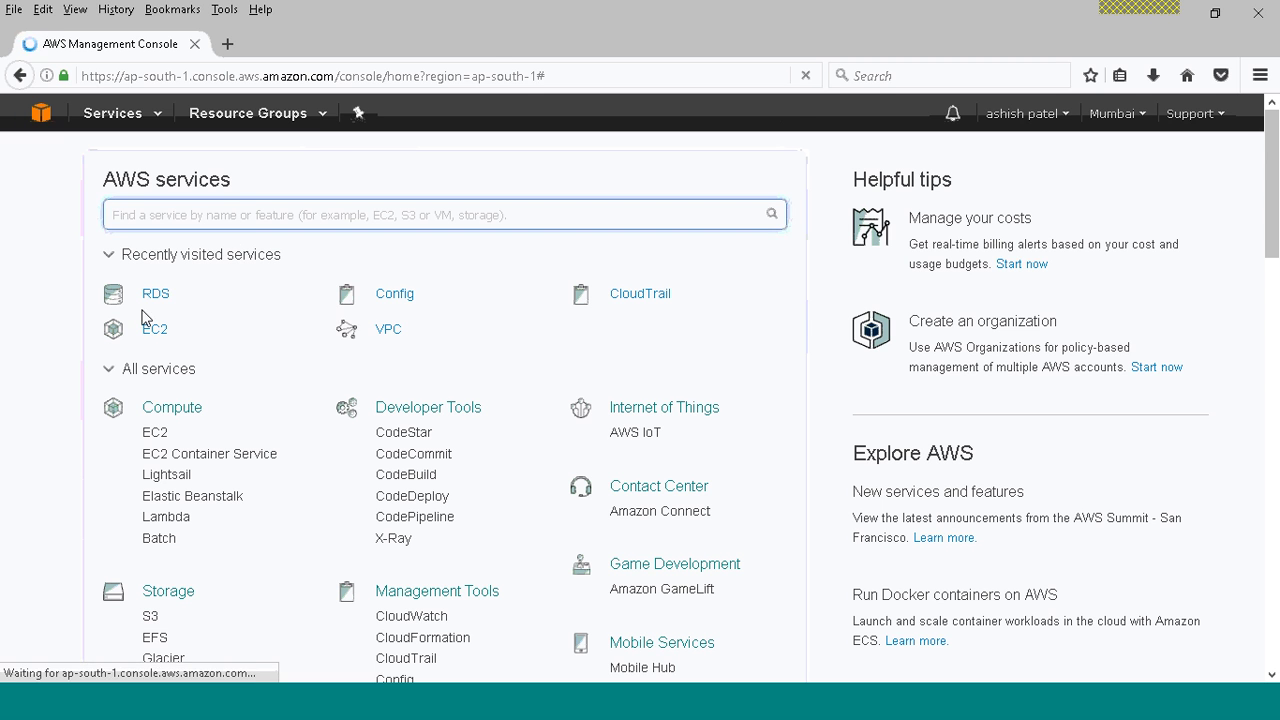
left_click(156, 294)
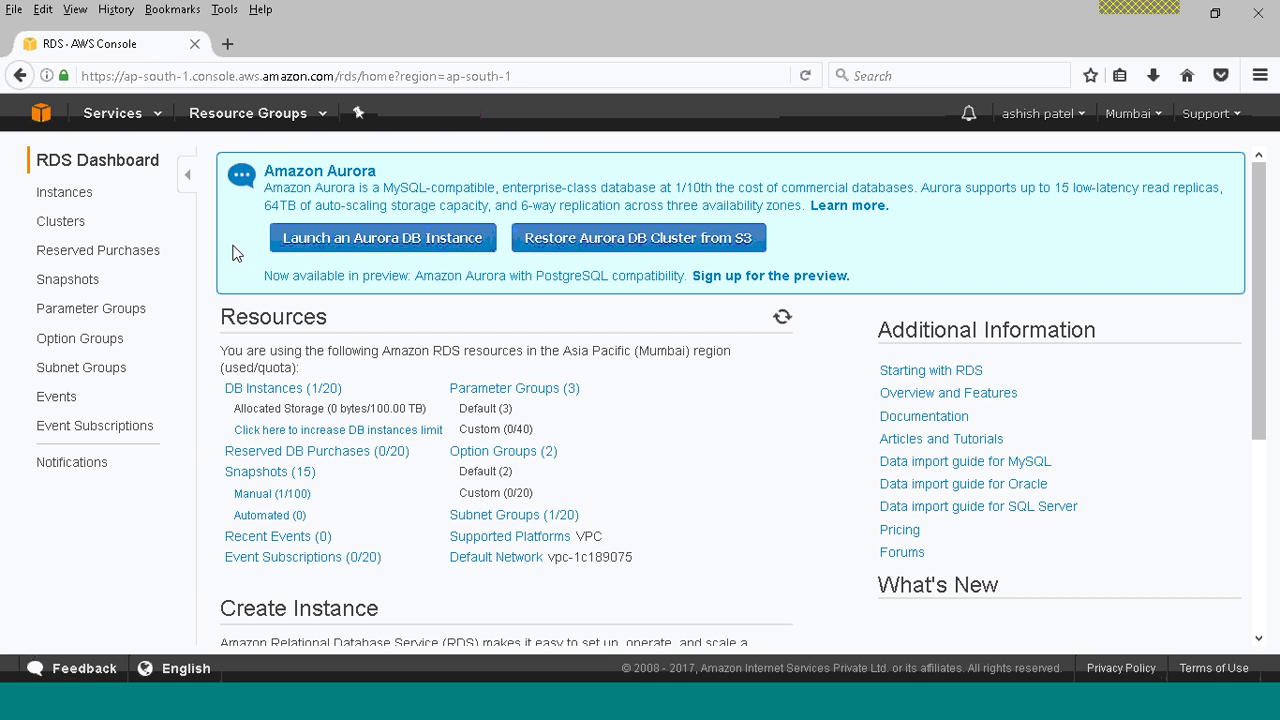
left_click(68, 194)
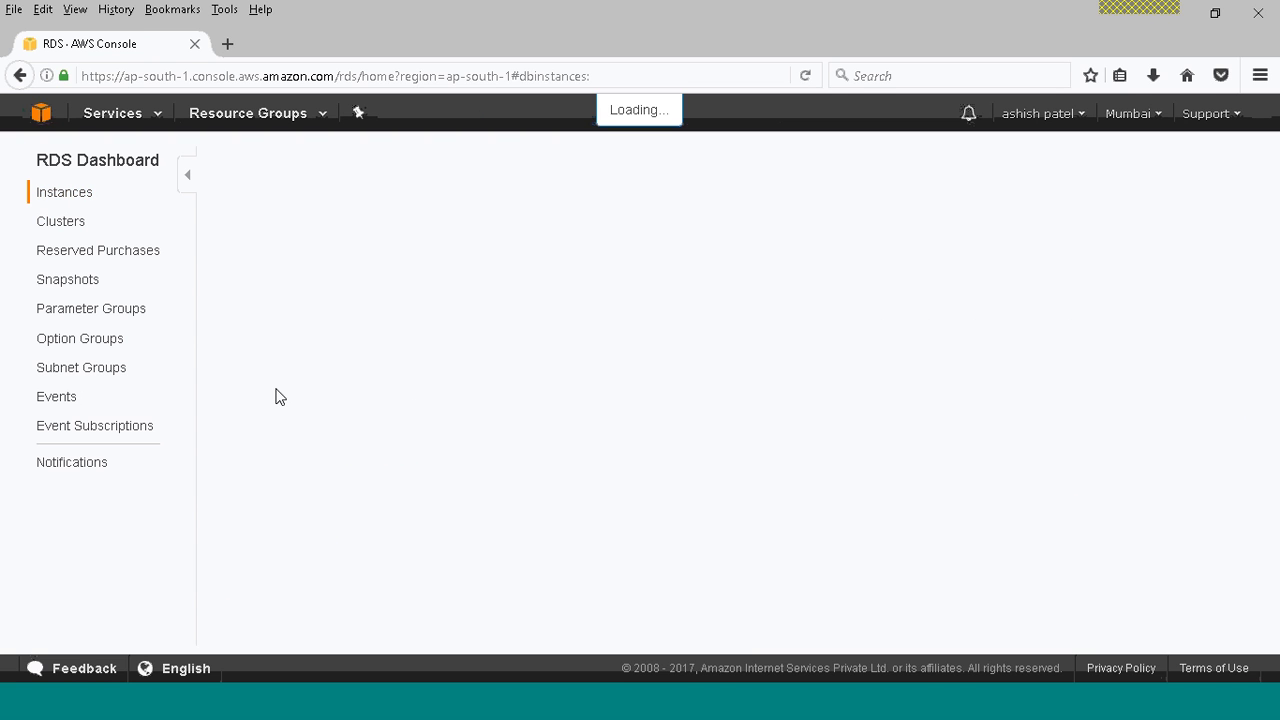
left_click(274, 391)
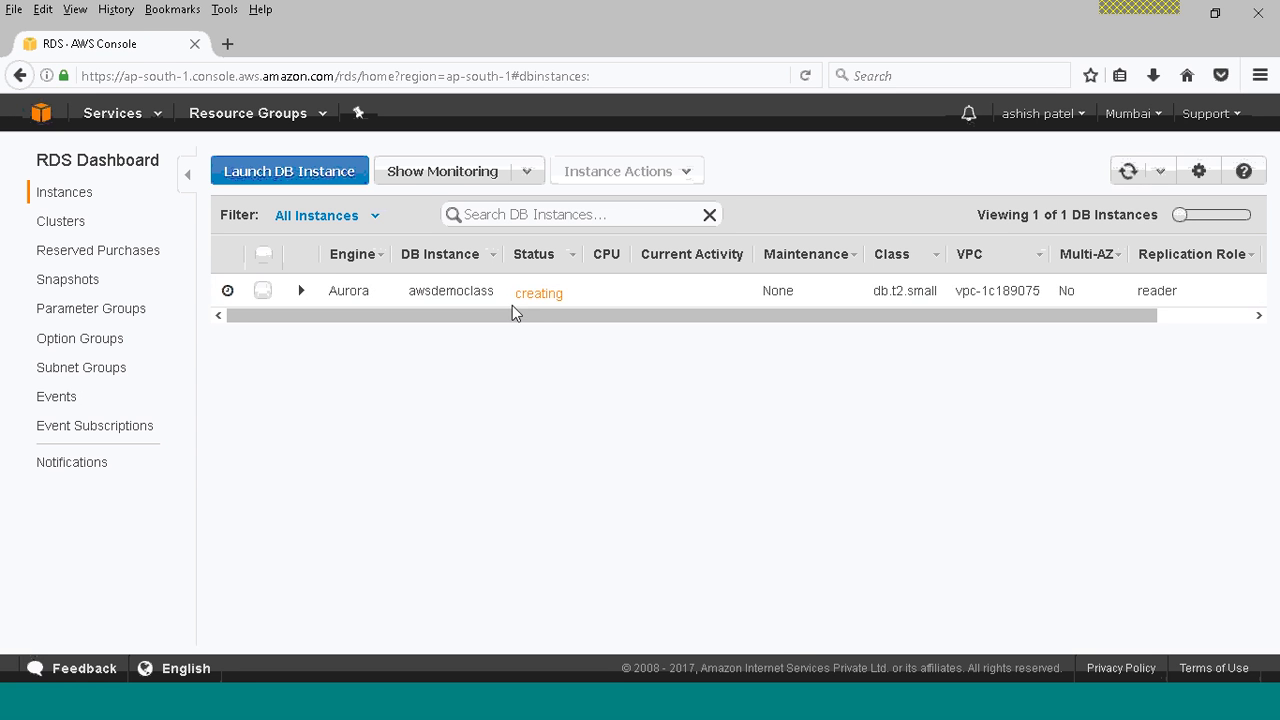
Check the awsdemoclass instance's status, expand its details and select the instance
left_click_drag(516, 300, 570, 301)
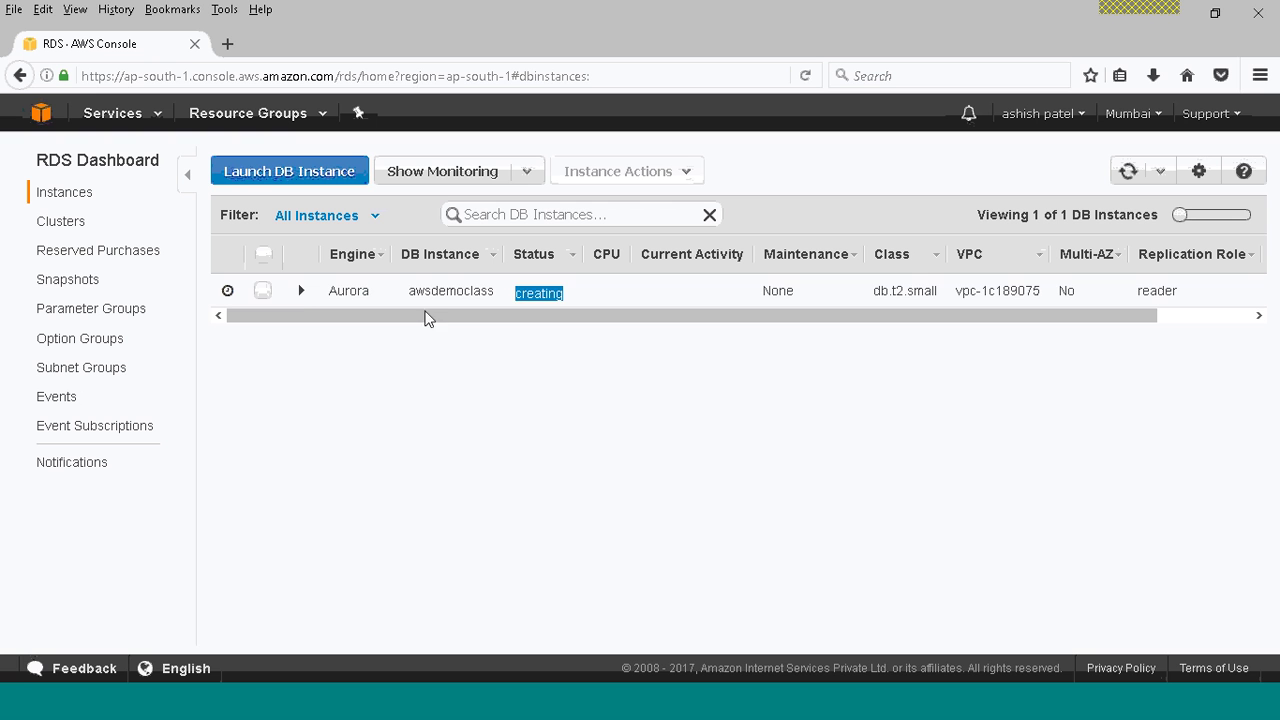
left_click(299, 306)
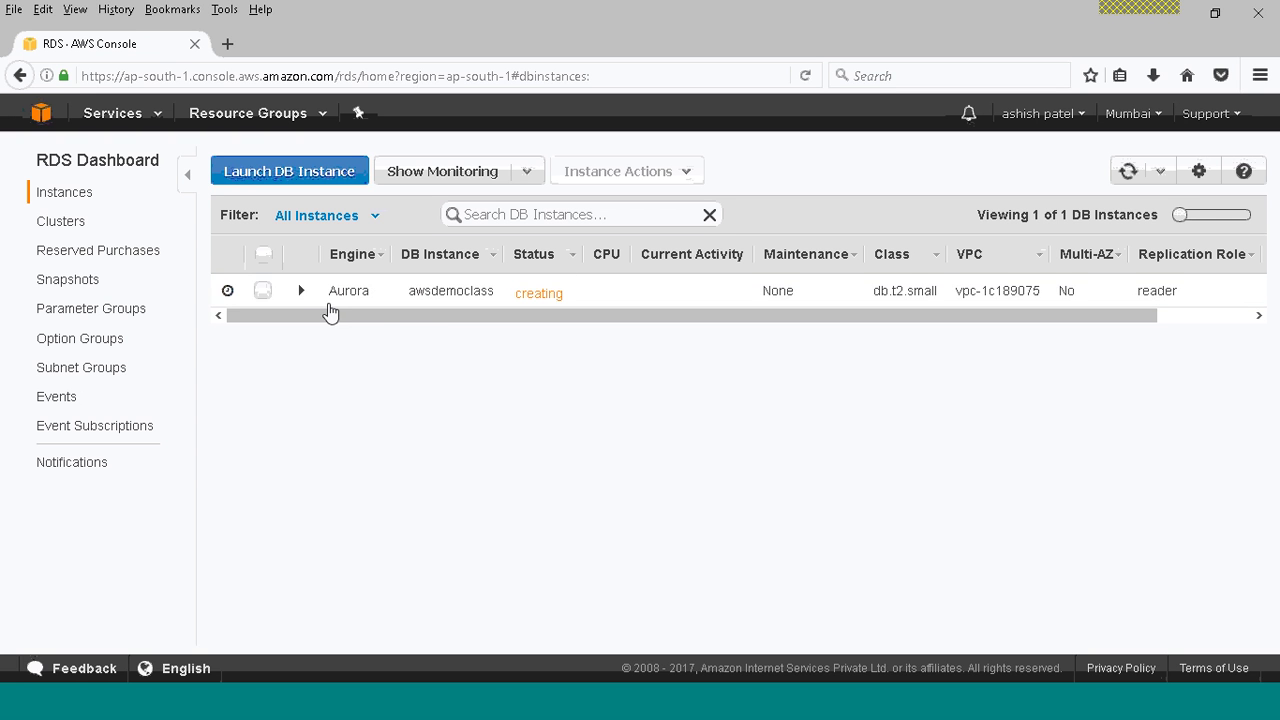
left_click(299, 289)
left_click(300, 292)
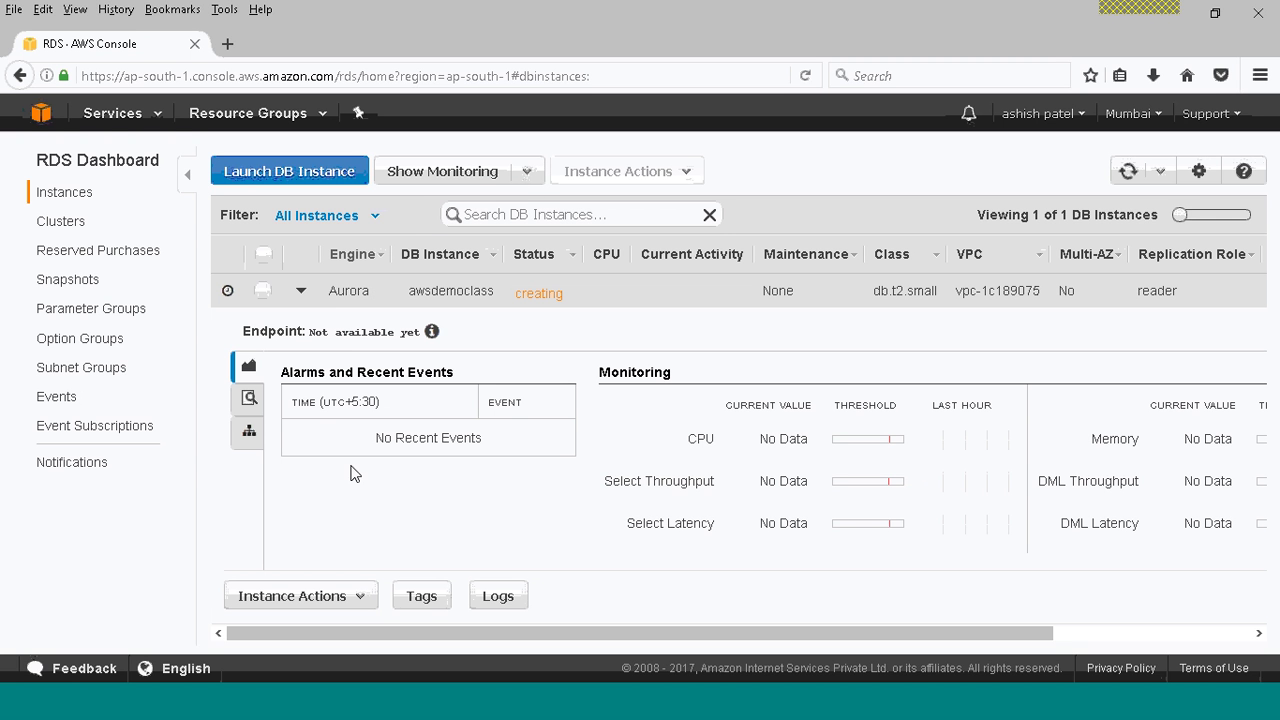
double_click(346, 291)
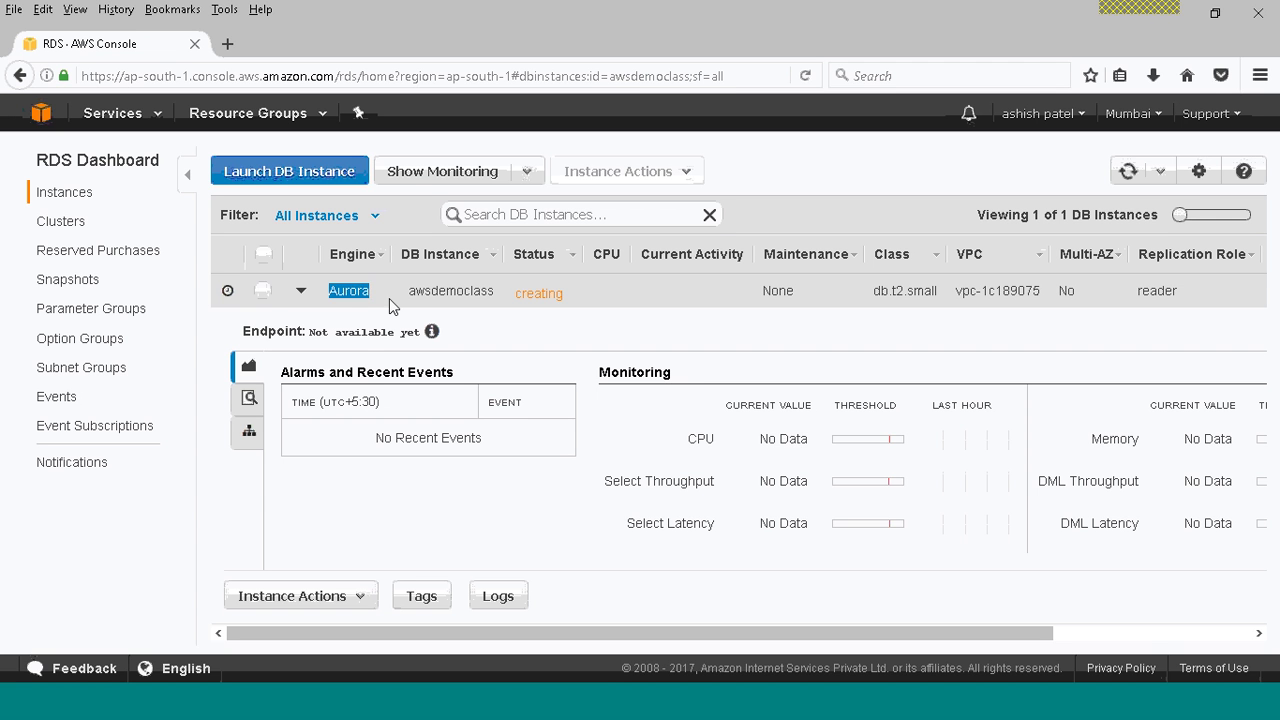
left_click(389, 298)
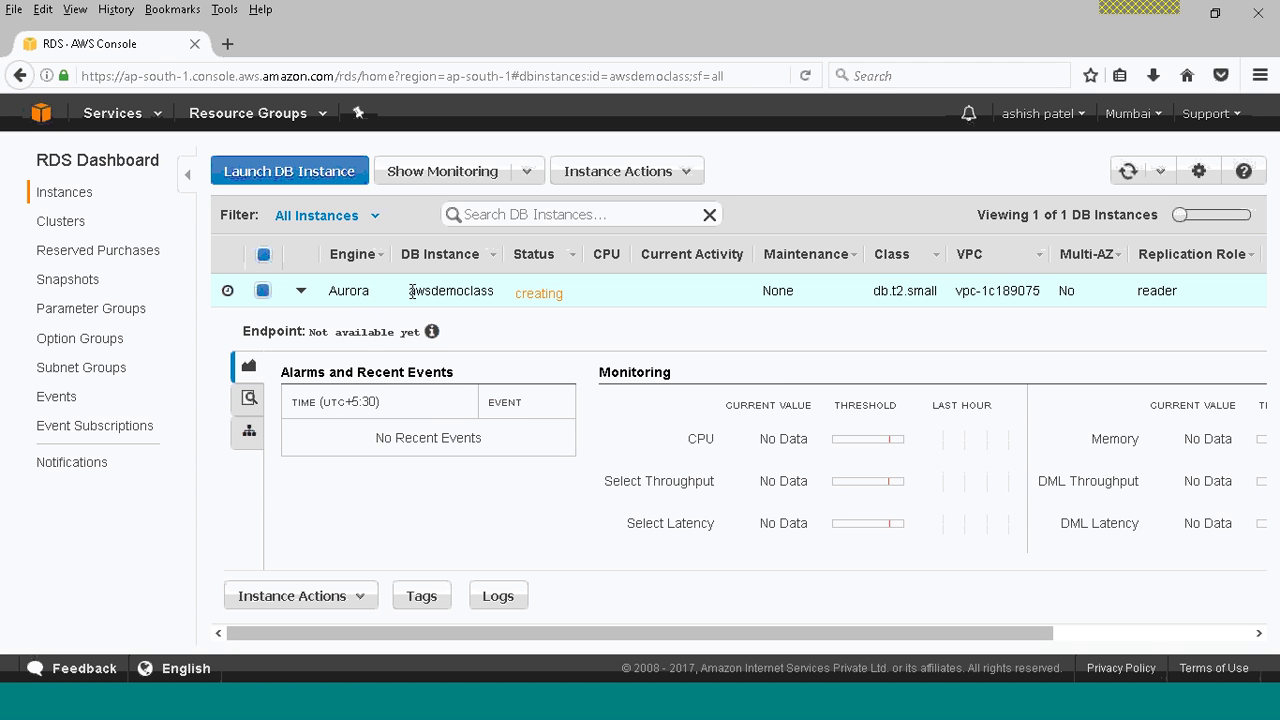
left_click_drag(411, 291, 499, 306)
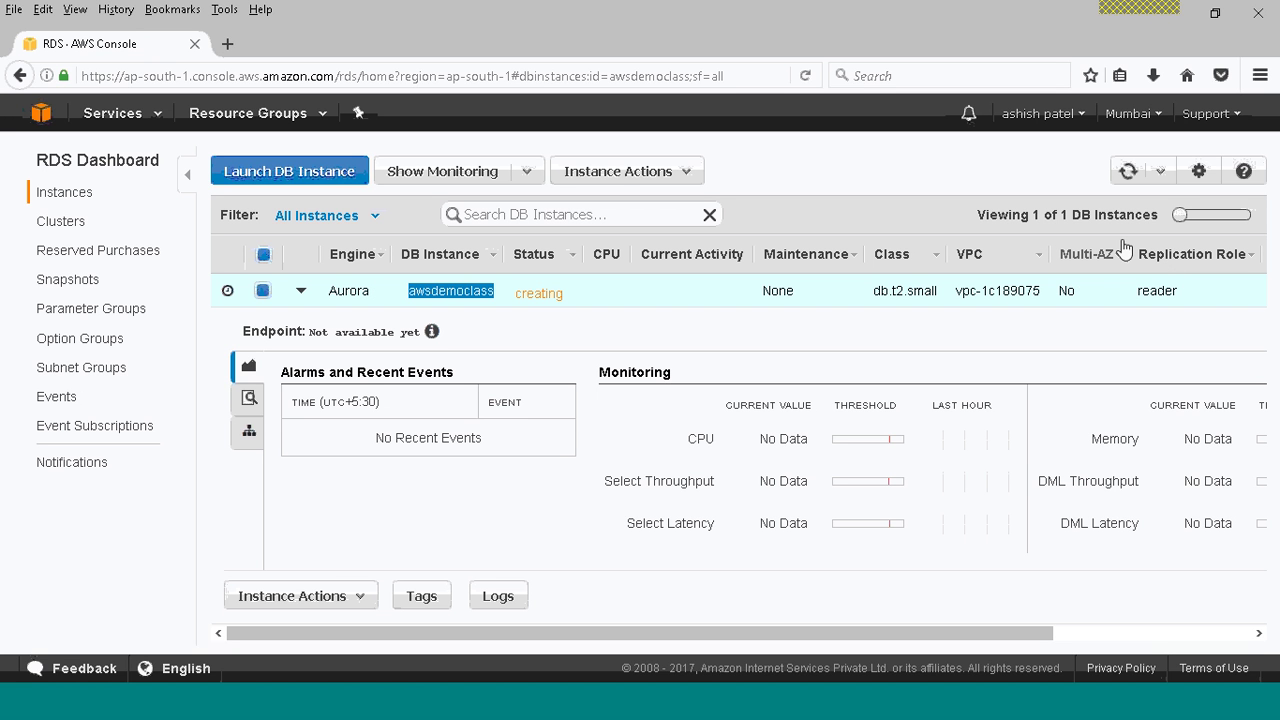
Add the IOPS, Security Groups and Zone columns to the instance list and save the column selection
left_click(1199, 172)
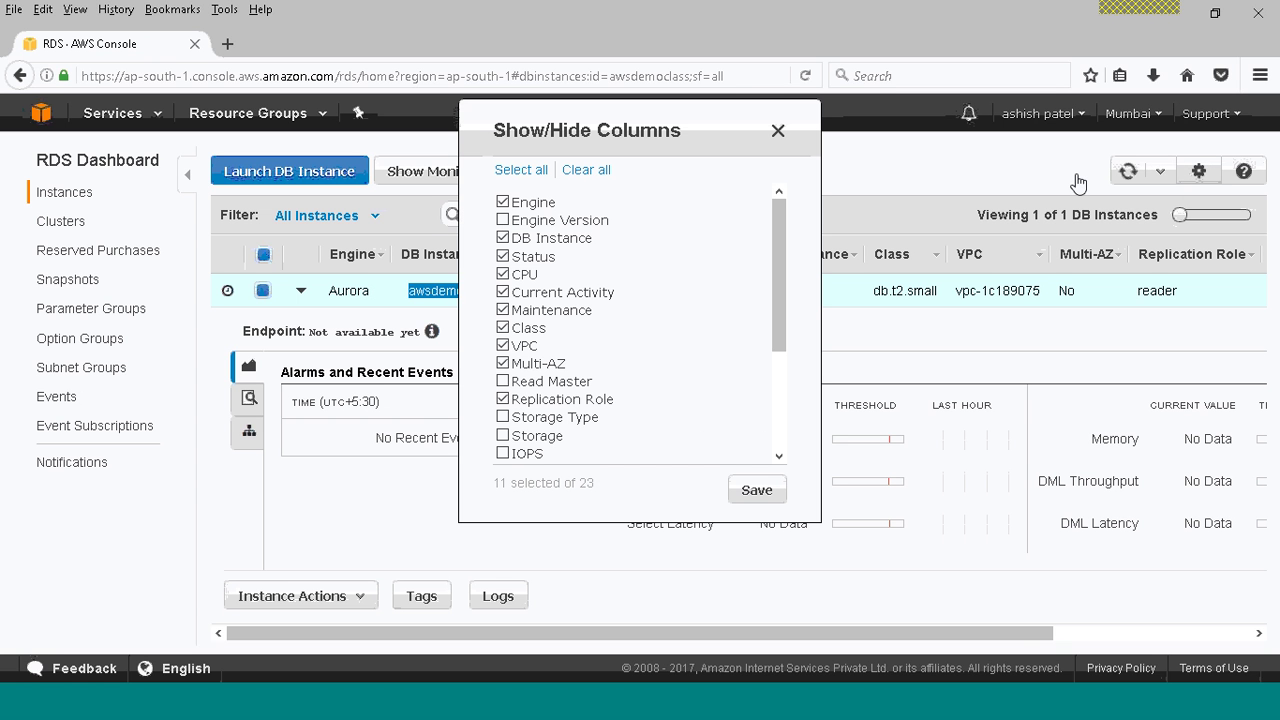
left_click_drag(775, 291, 789, 410)
left_click(504, 304)
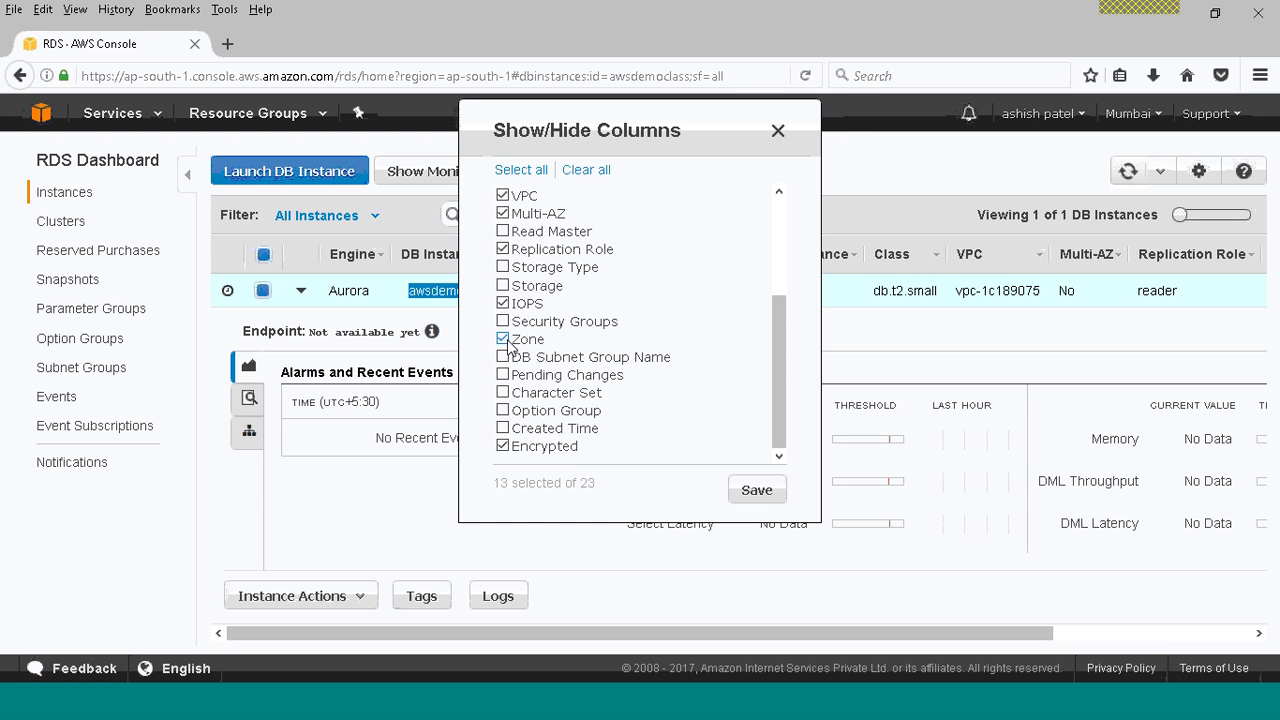
left_click(503, 321)
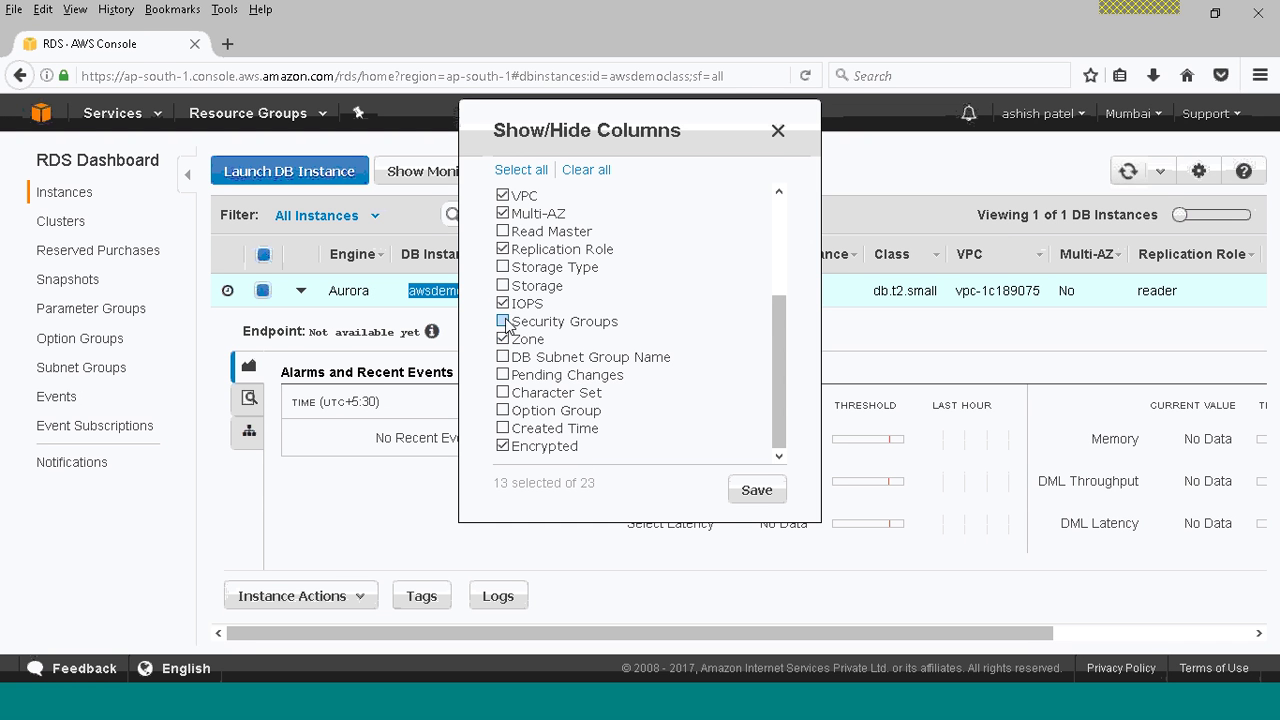
left_click(748, 492)
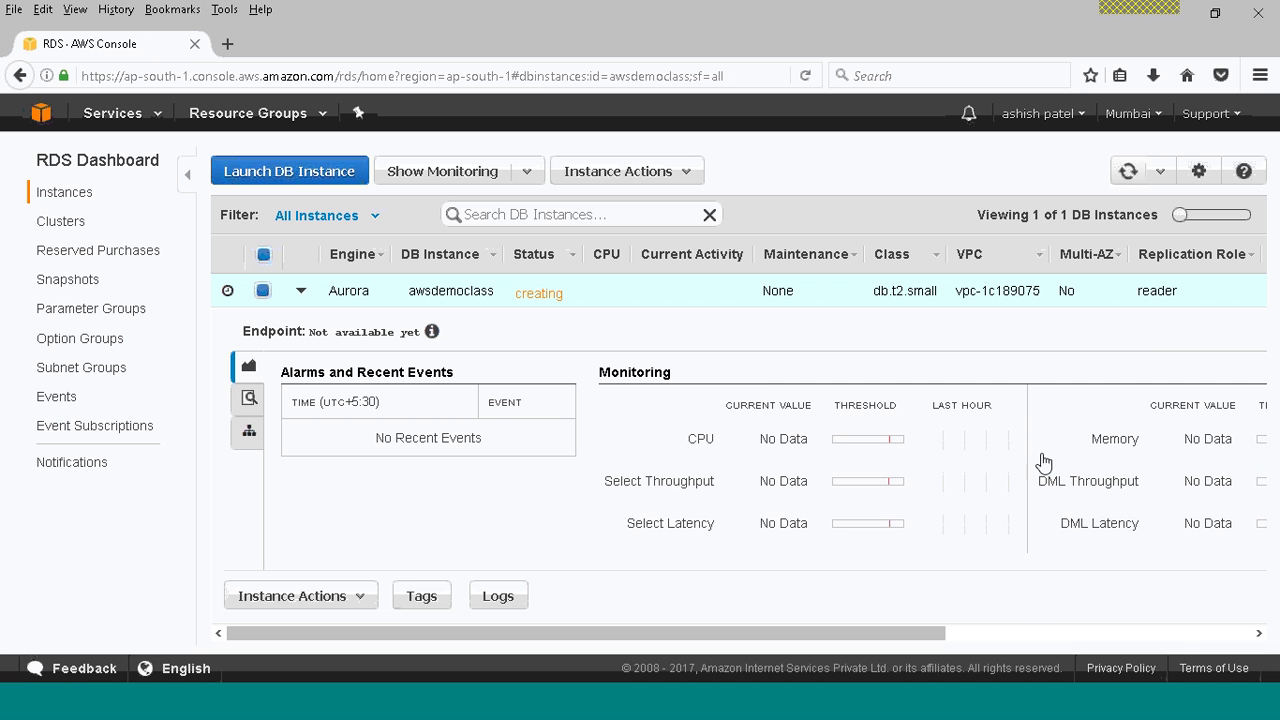
Review the instance's replication role, security group, zone and encryption columns, and examine its cluster endpoint
left_click_drag(929, 634, 1190, 636)
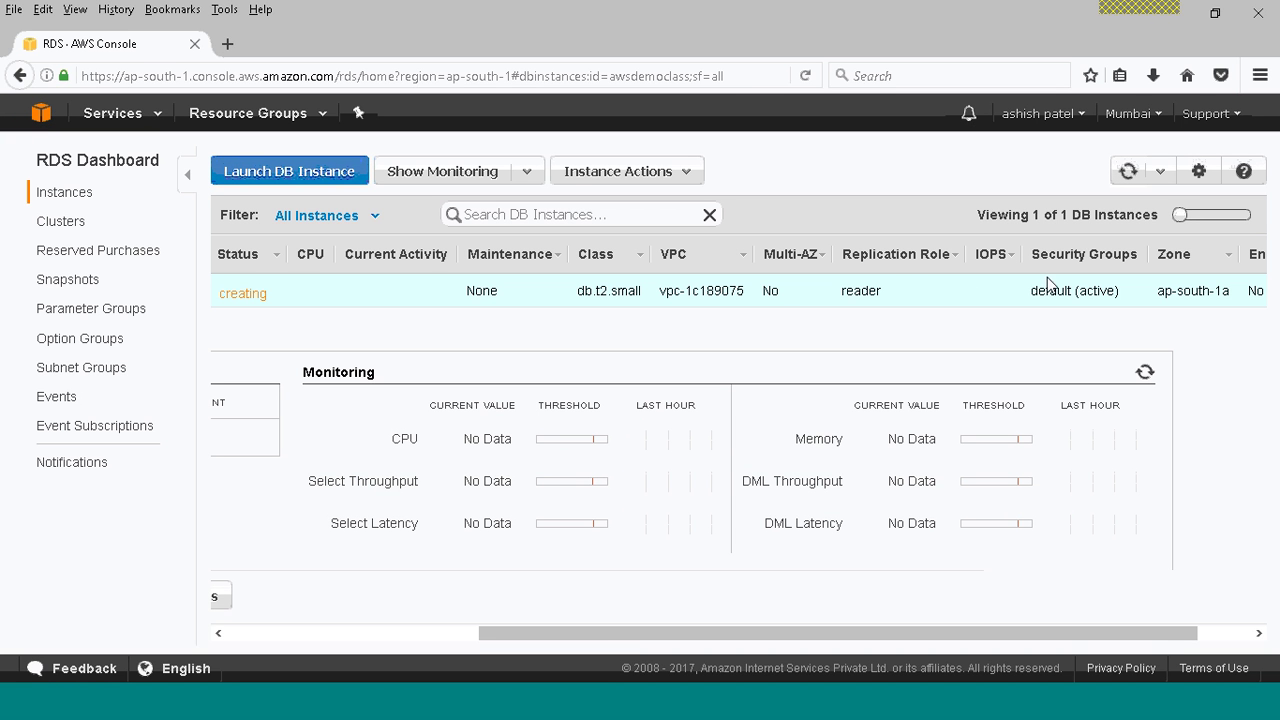
left_click_drag(893, 297, 842, 292)
left_click(954, 296)
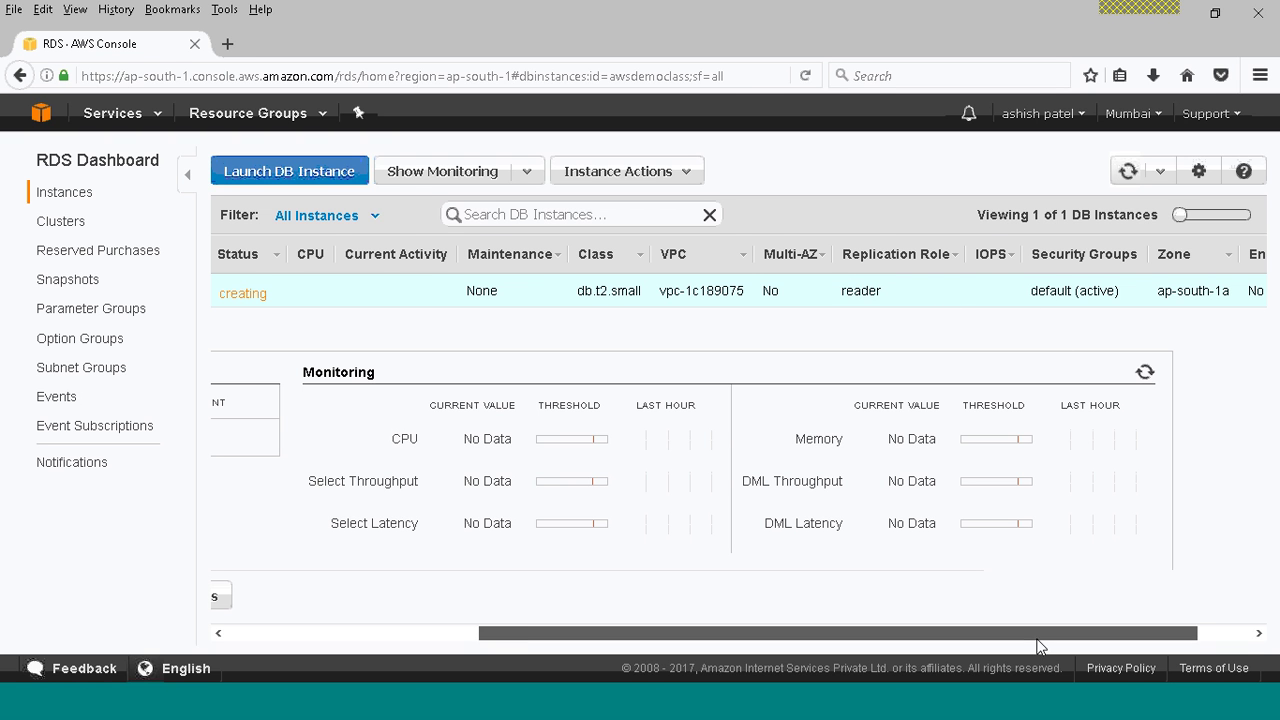
left_click_drag(1037, 646, 1147, 634)
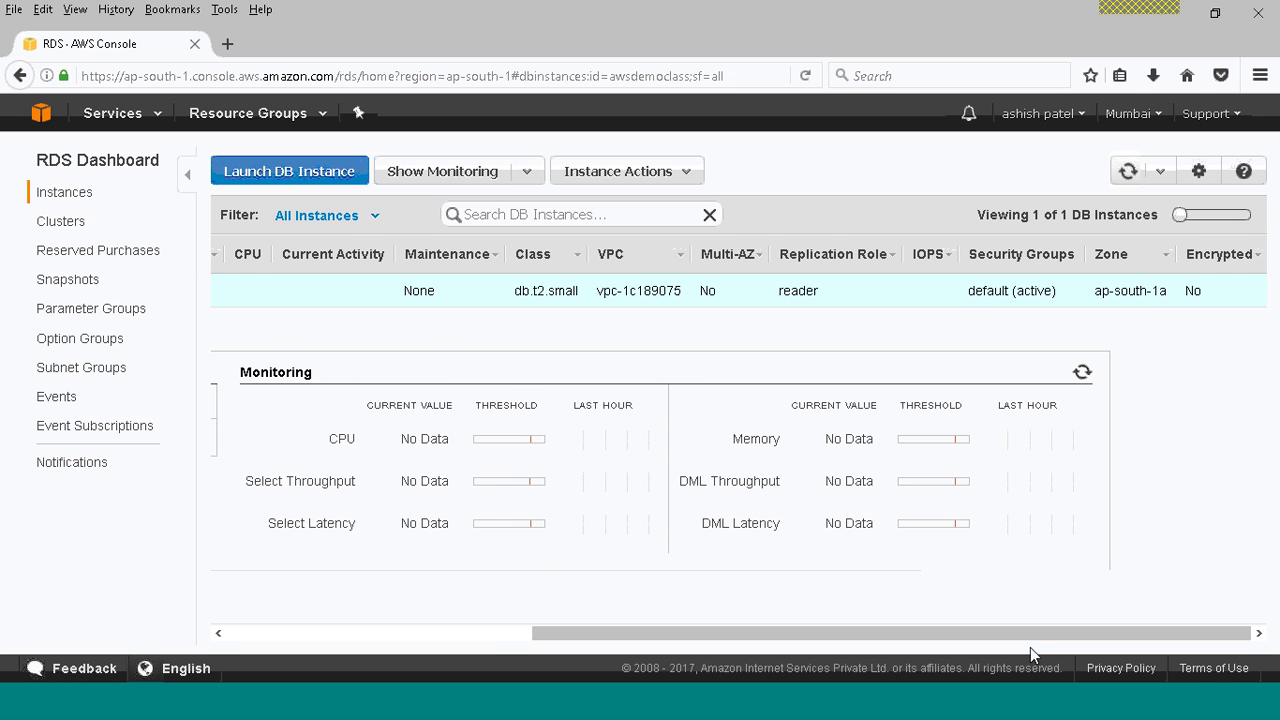
left_click_drag(1030, 647, 627, 629)
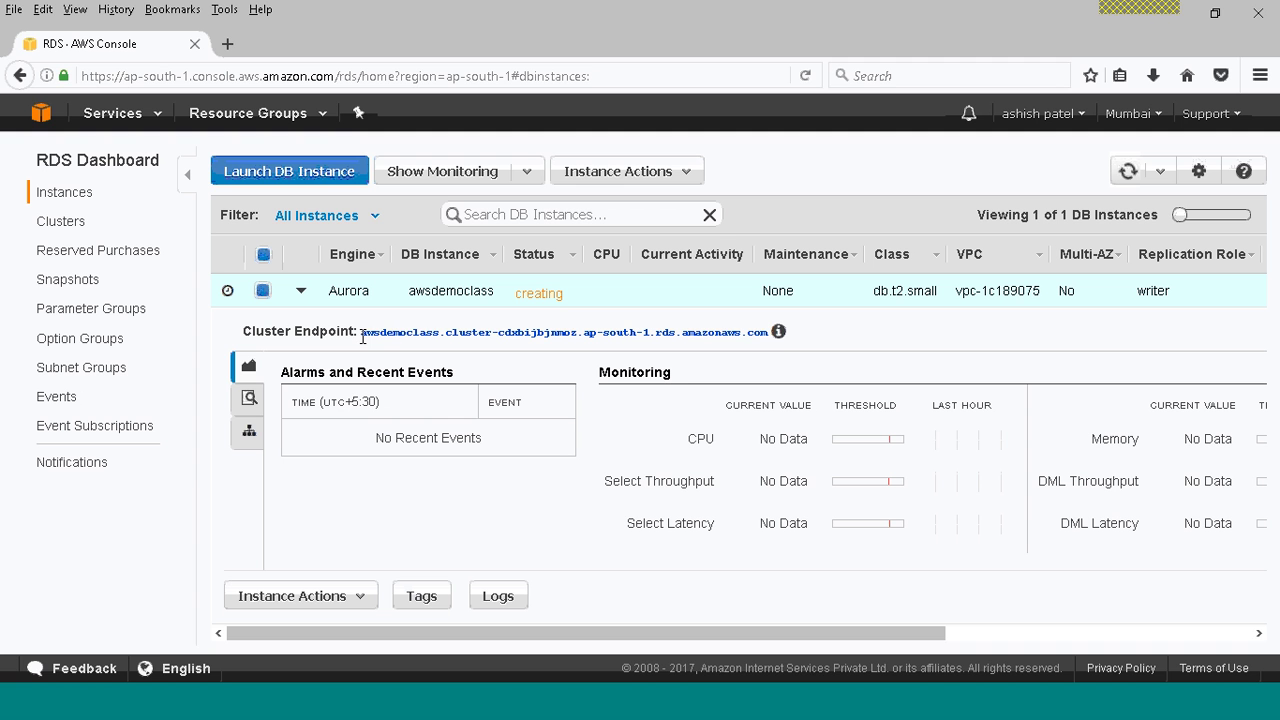
left_click_drag(362, 337, 440, 350)
mouse_move(796, 337)
Open the awsdemoclass details page and examine its ARN, engine and instance class specifications
left_click(360, 600)
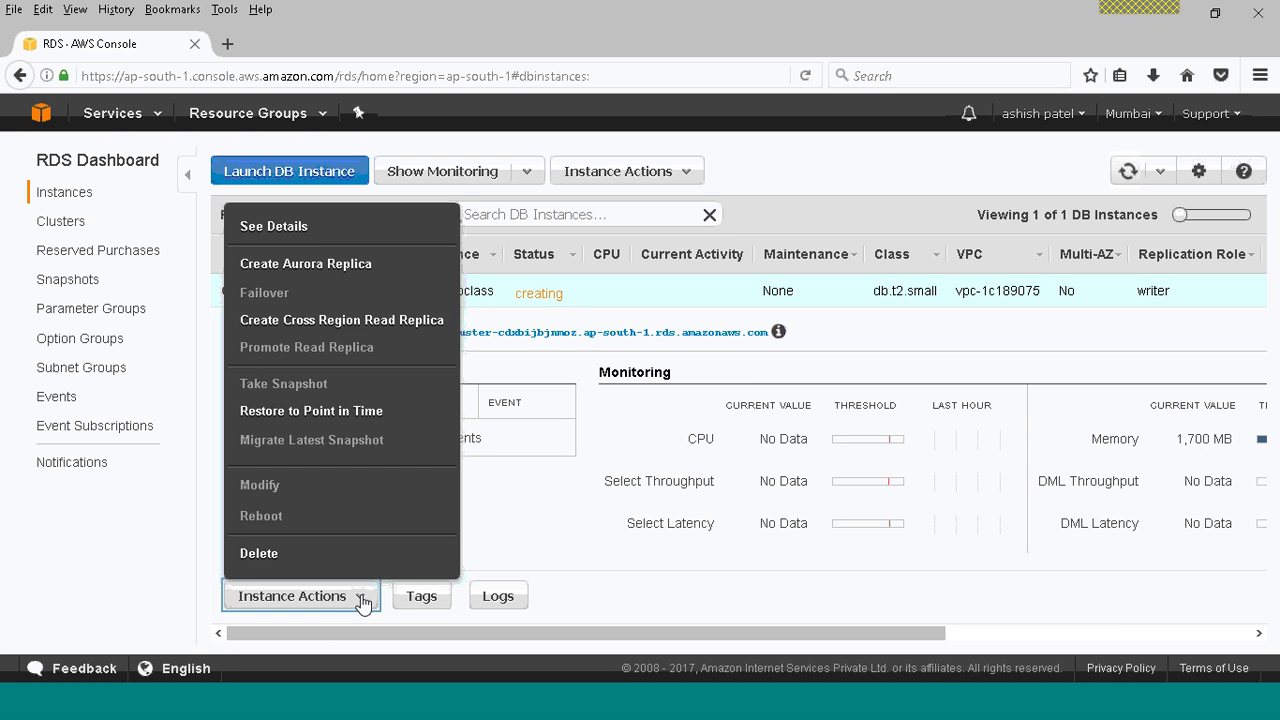
left_click(360, 602)
left_click(362, 602)
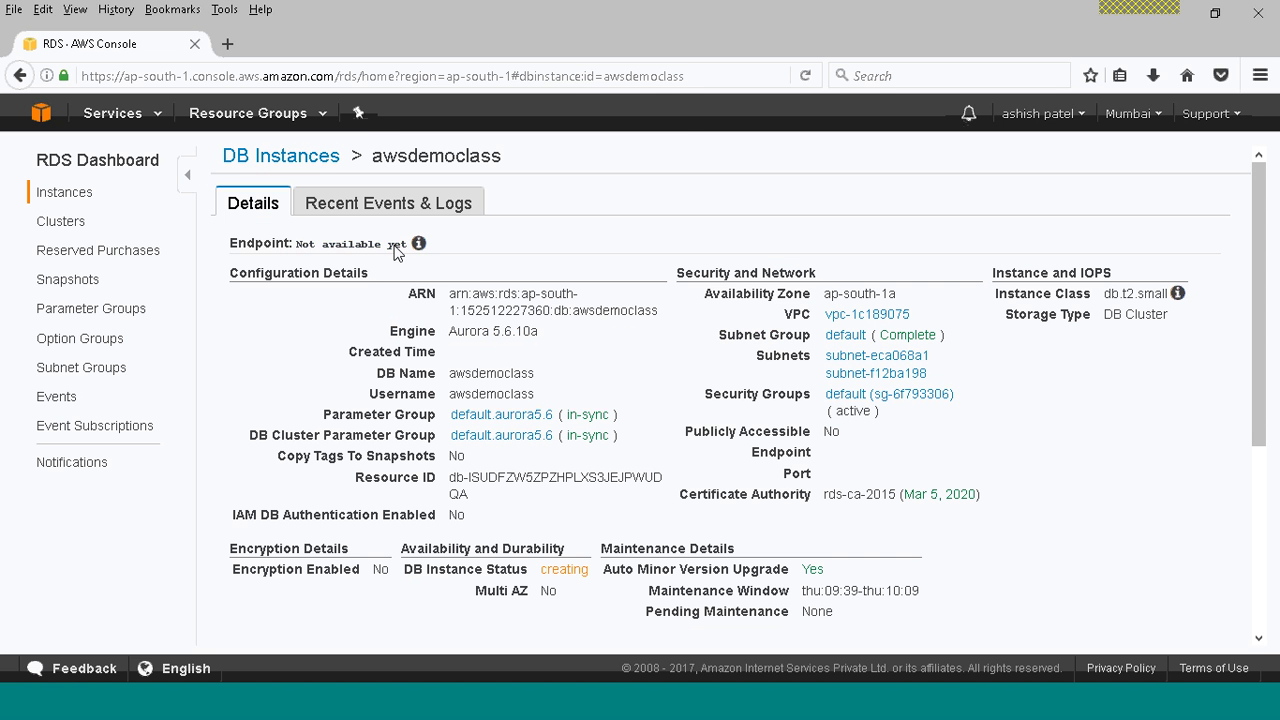
left_click(273, 226)
left_click_drag(449, 292, 537, 347)
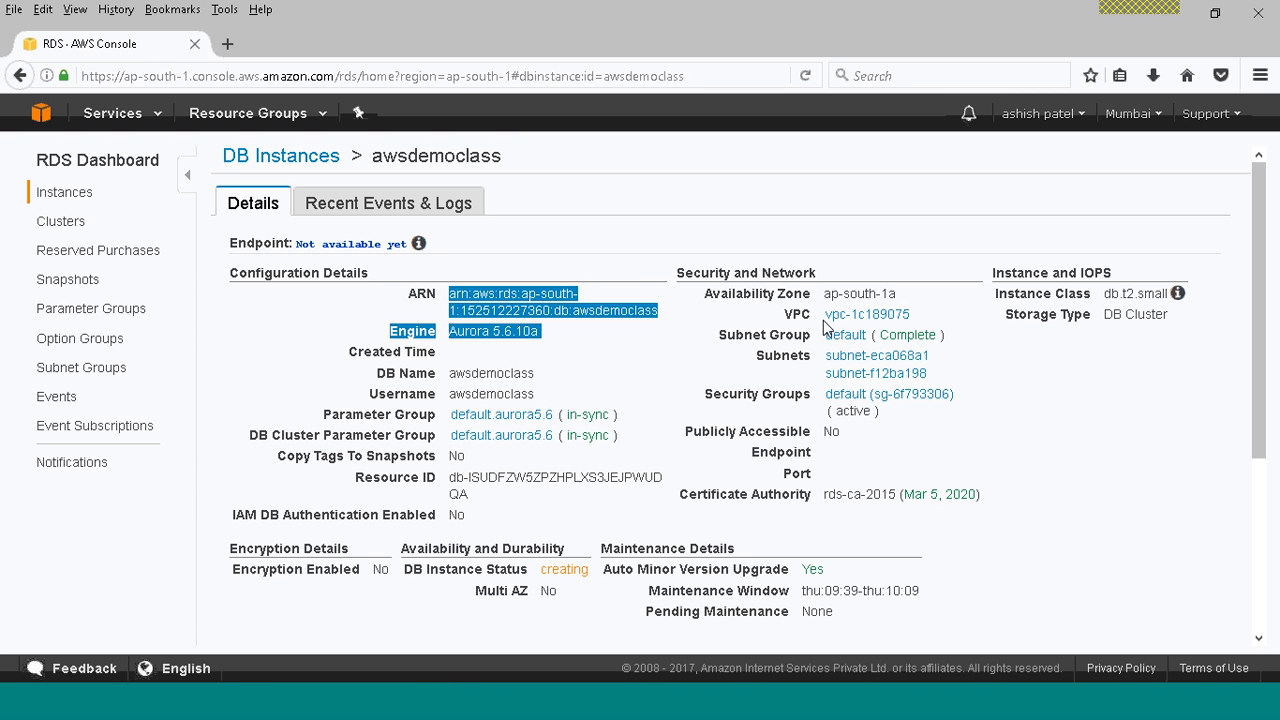
mouse_move(1178, 293)
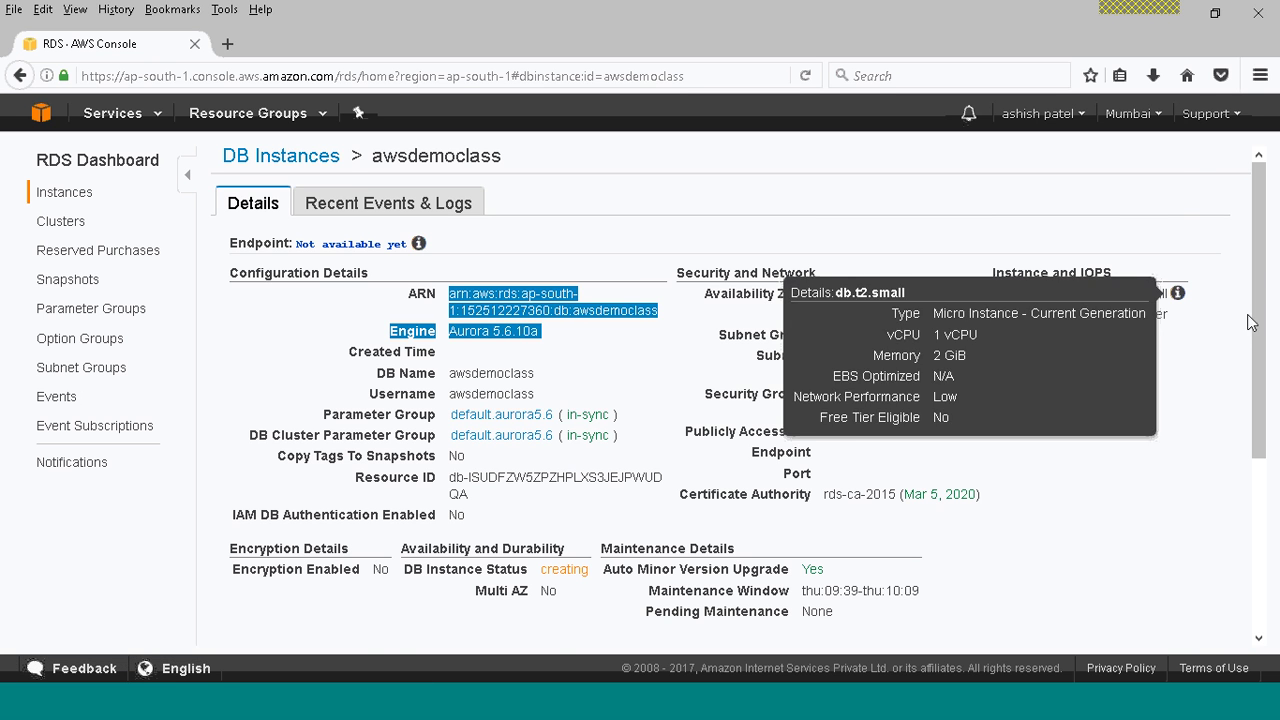
Look through the maintenance and tag sections and the recent events and logs, and return to the instance list
left_click_drag(1264, 296, 1264, 390)
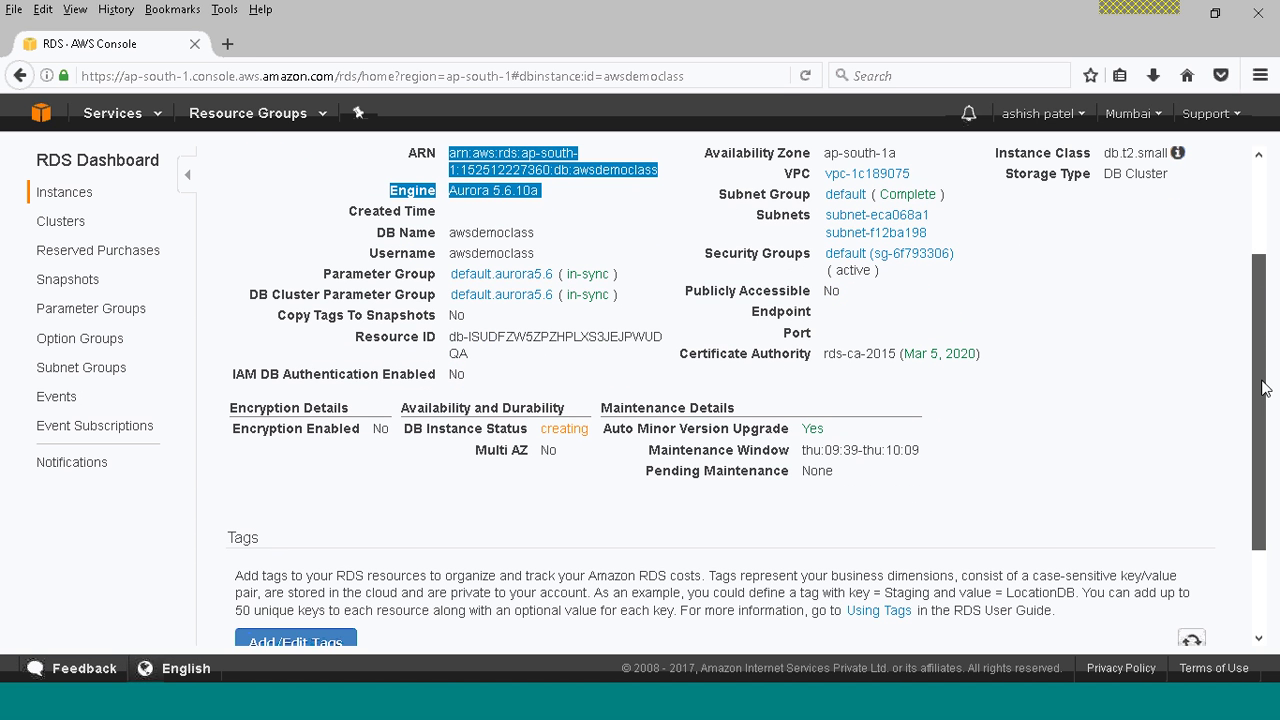
scroll(1262, 300, "up", 3)
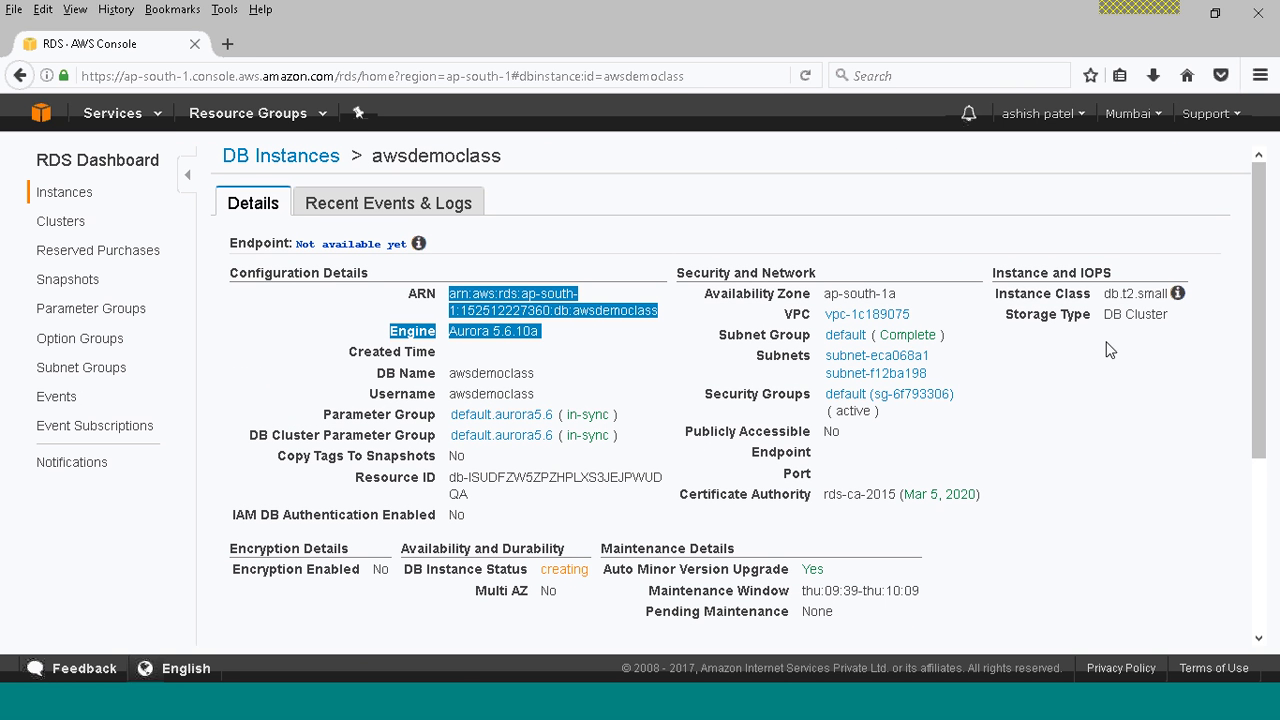
left_click(370, 205)
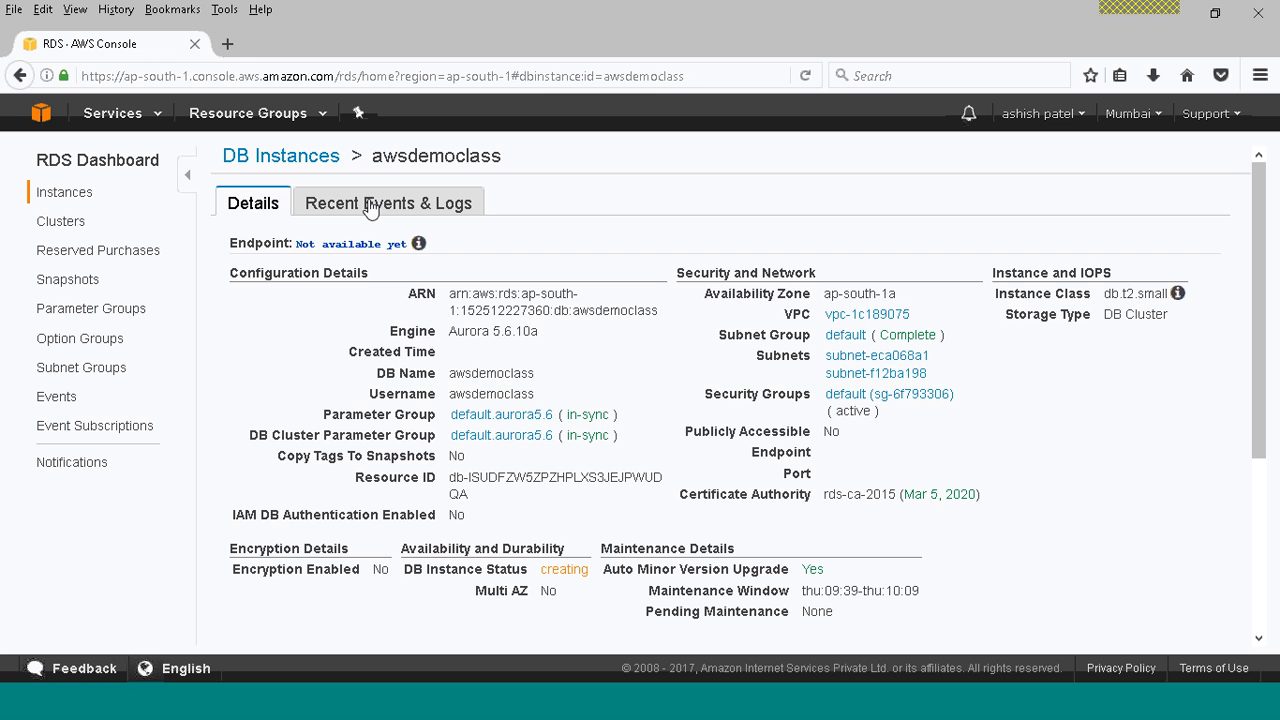
left_click(246, 208)
left_click(252, 158)
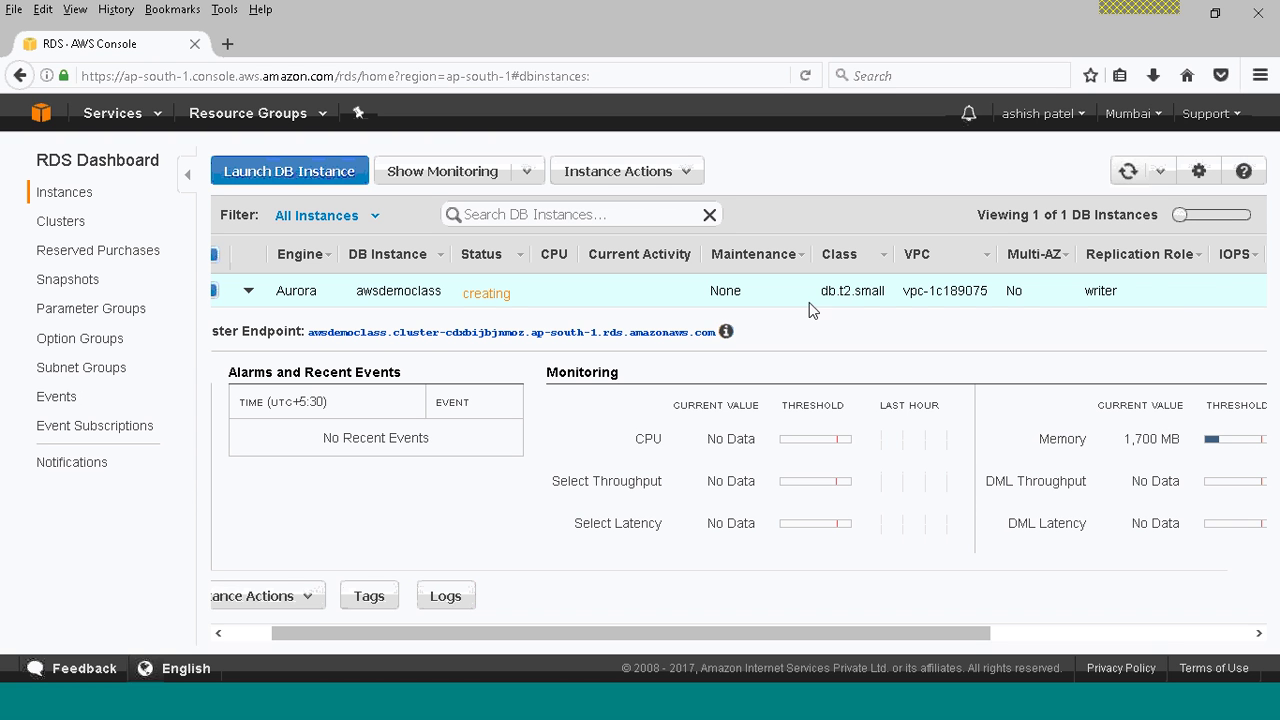
Start creating an Aurora replica of awsdemoclass and enter awsdemoclassreader as its DB instance identifier
double_click(1088, 294)
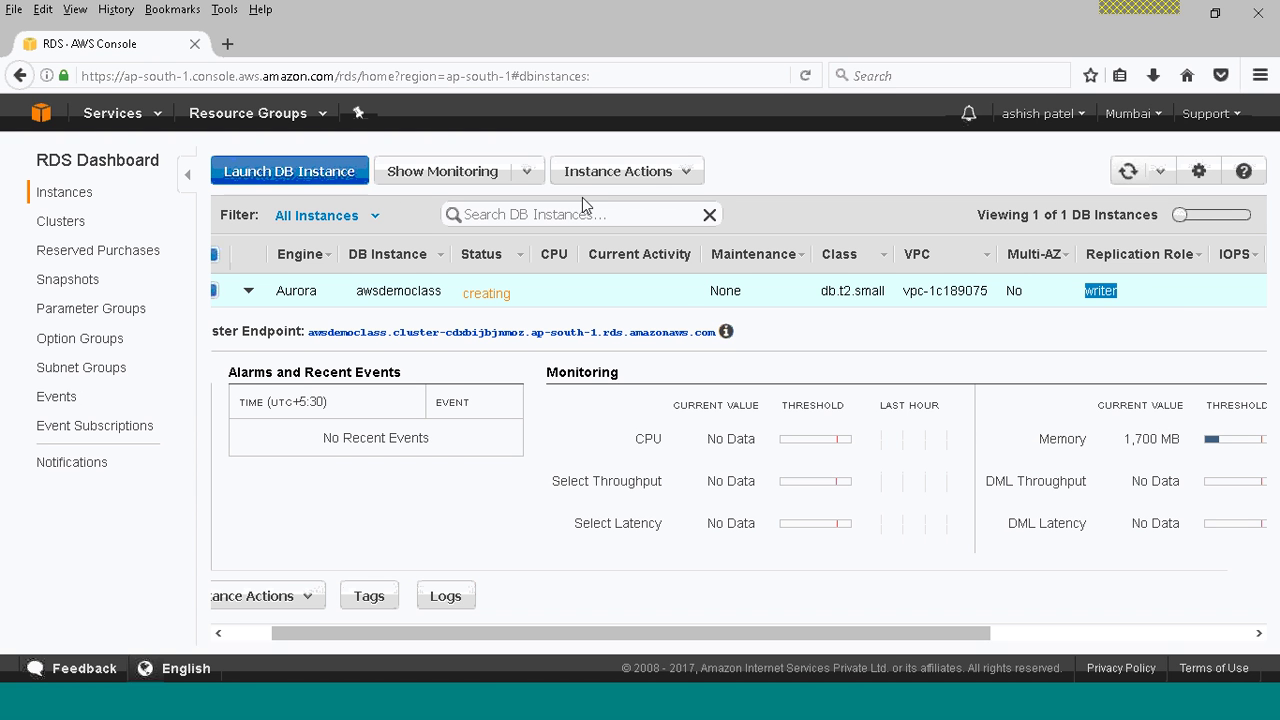
left_click(686, 172)
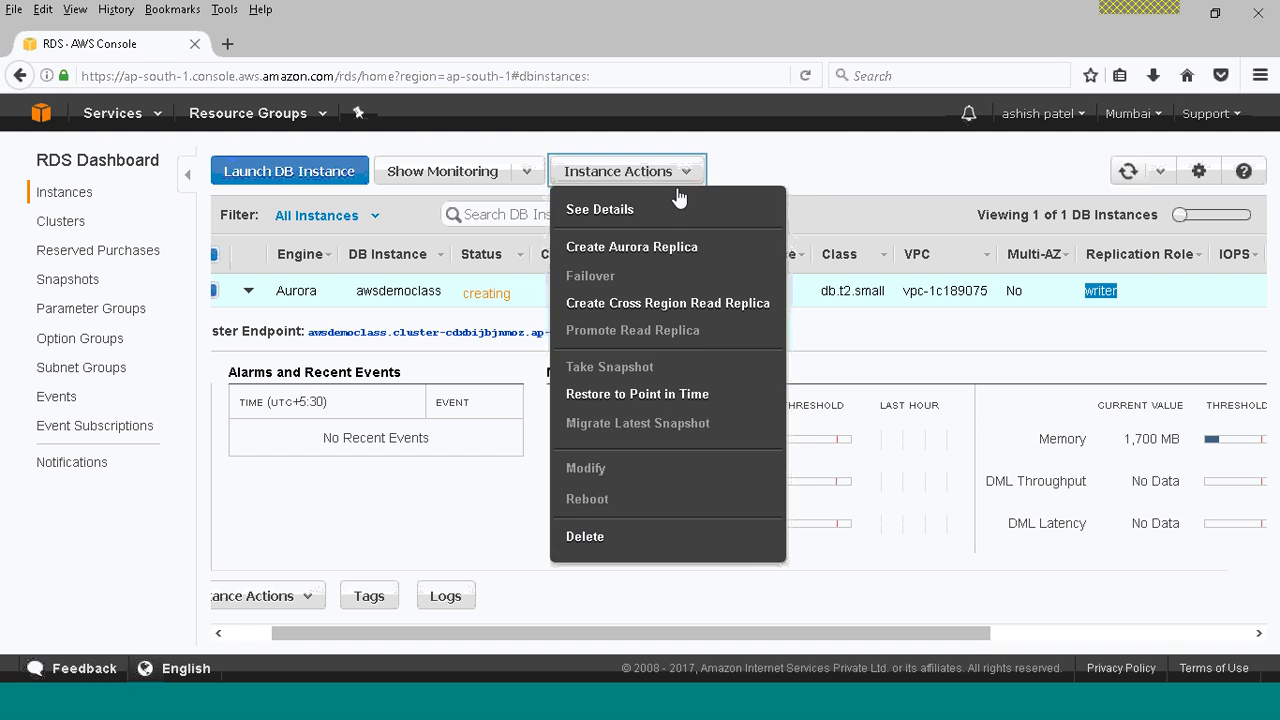
left_click(643, 250)
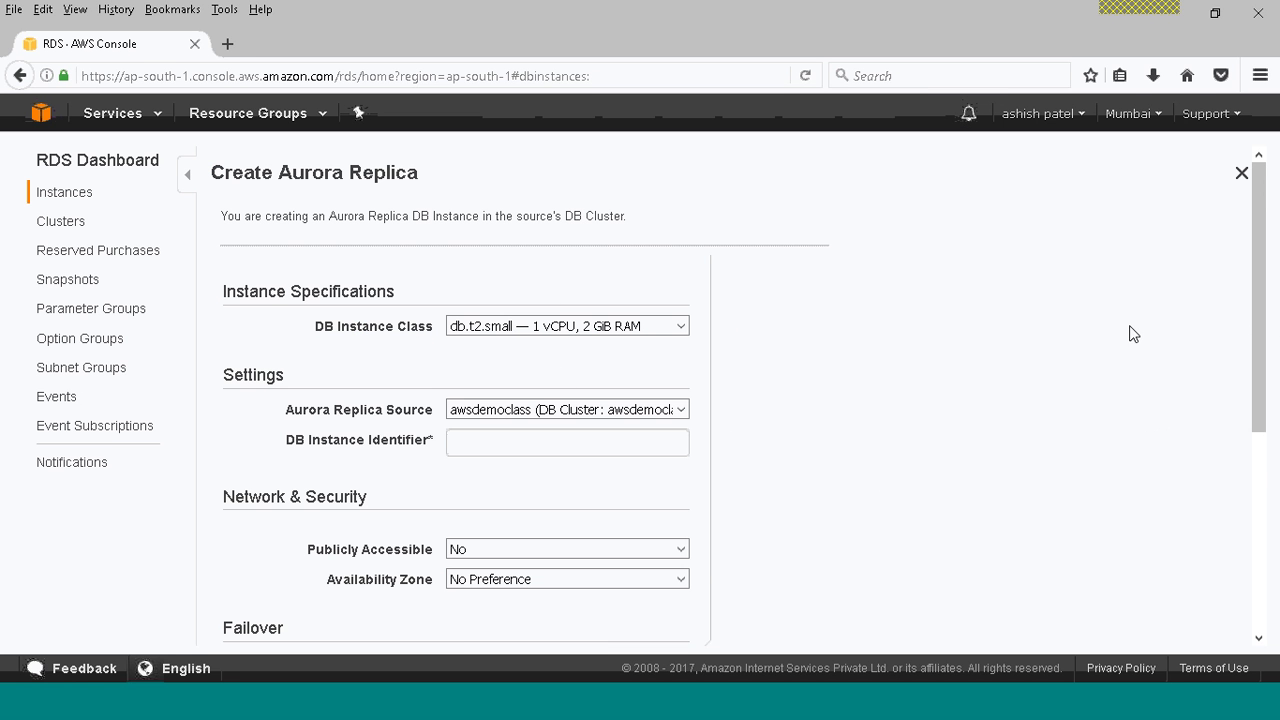
left_click_drag(1260, 309, 1265, 396)
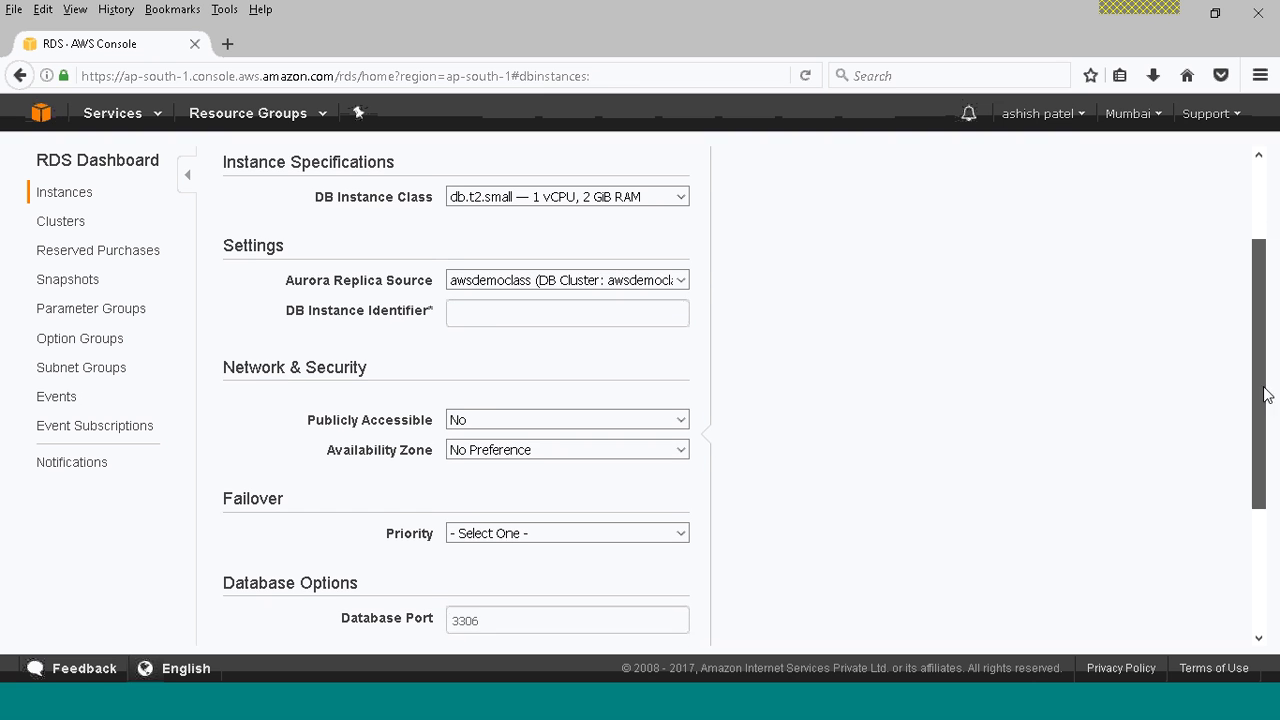
left_click(455, 297)
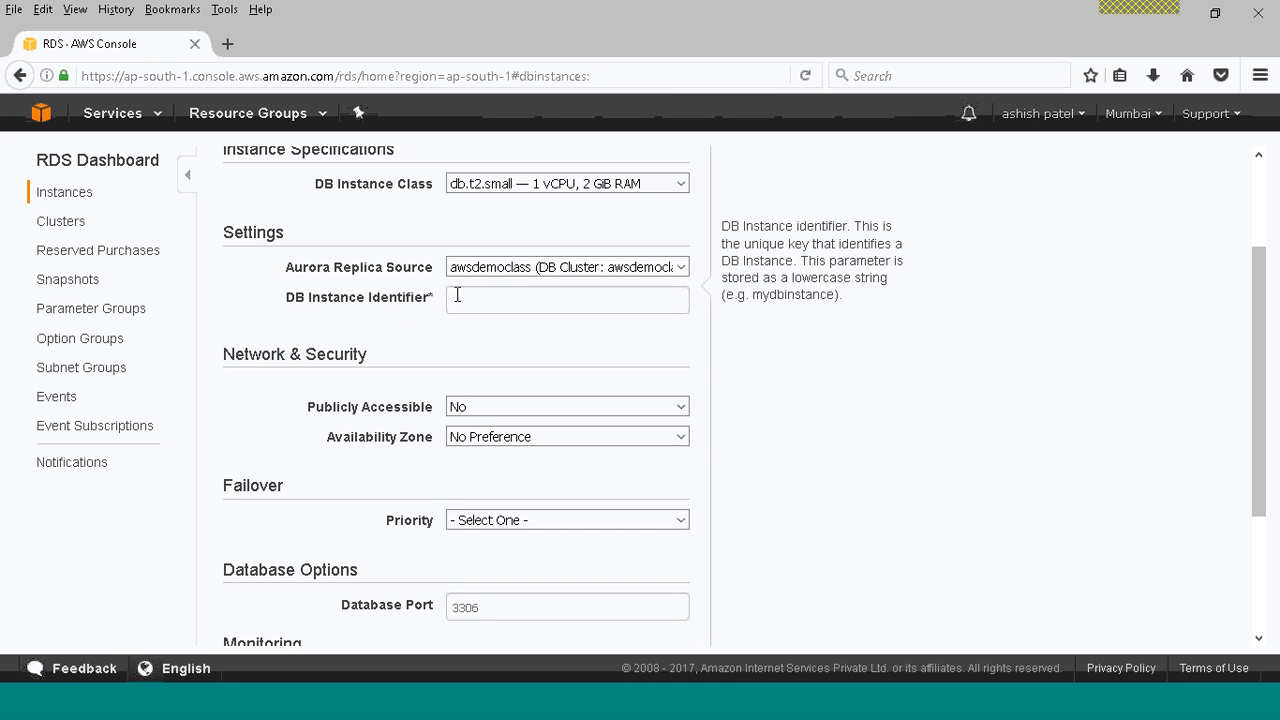
type("awsdemoclassreader")
Set the Aurora replica's failover priority to tier-1
left_click_drag(1257, 451, 1259, 570)
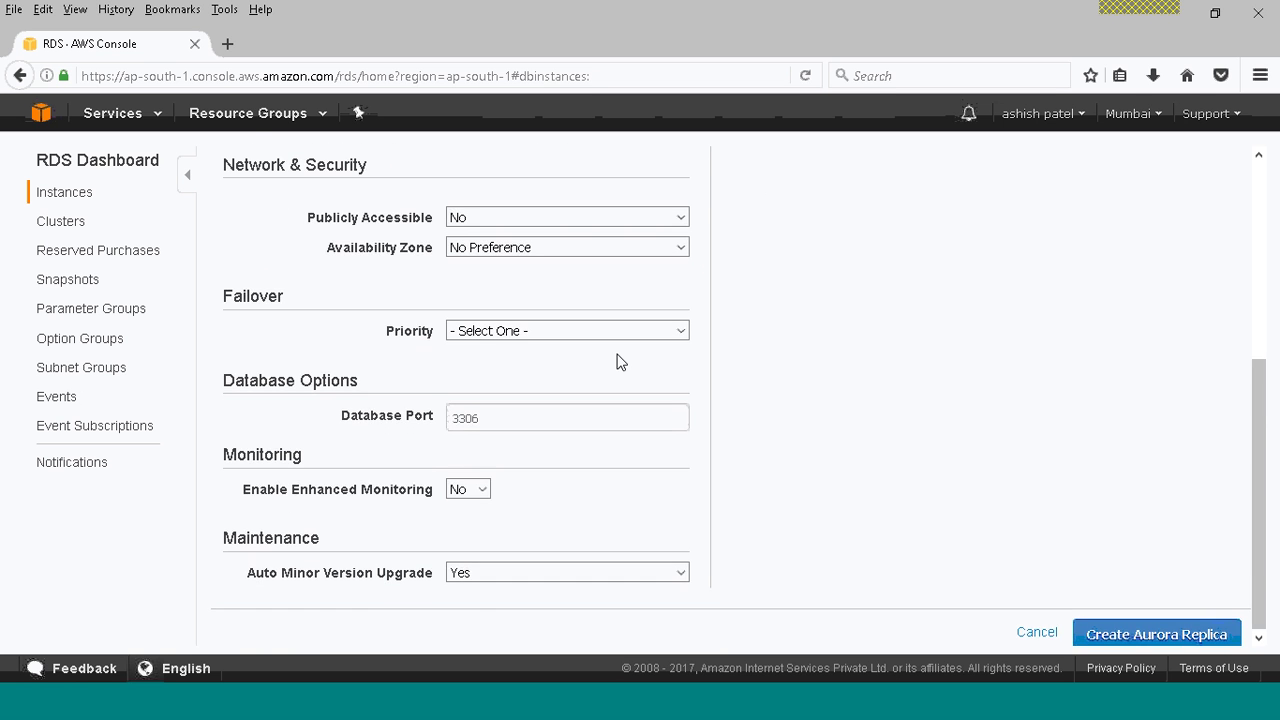
left_click(535, 332)
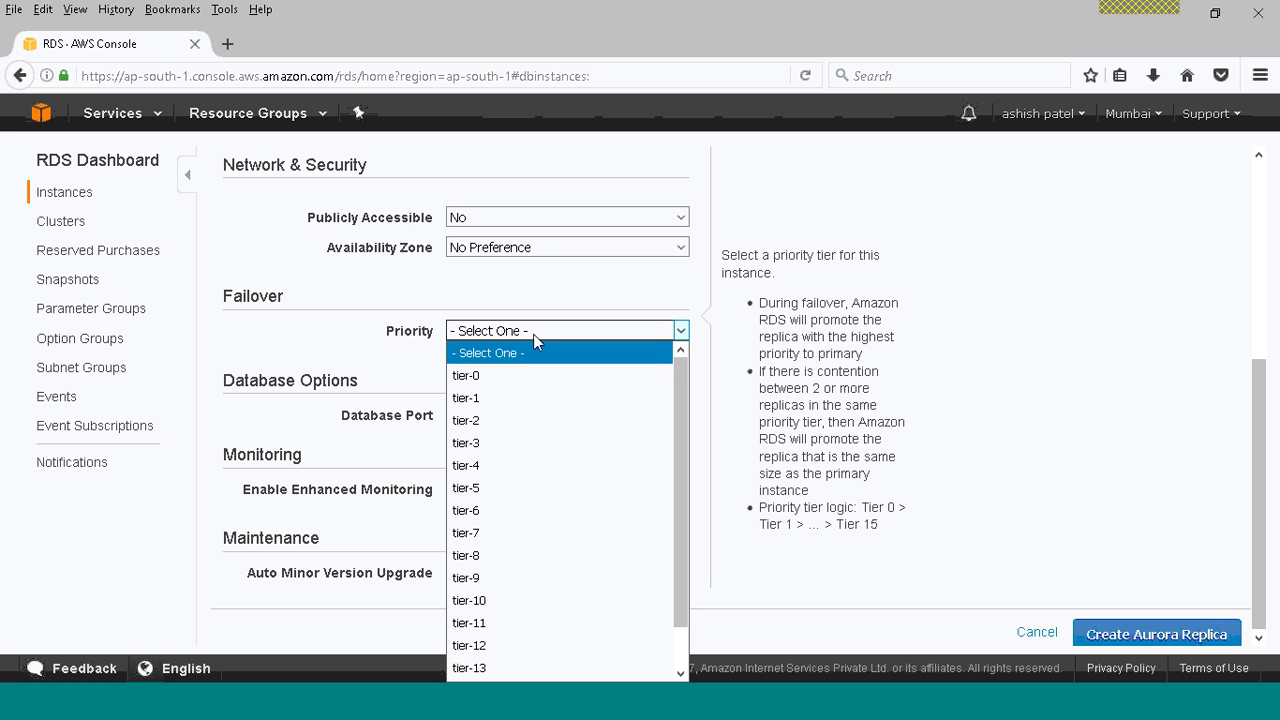
left_click(521, 398)
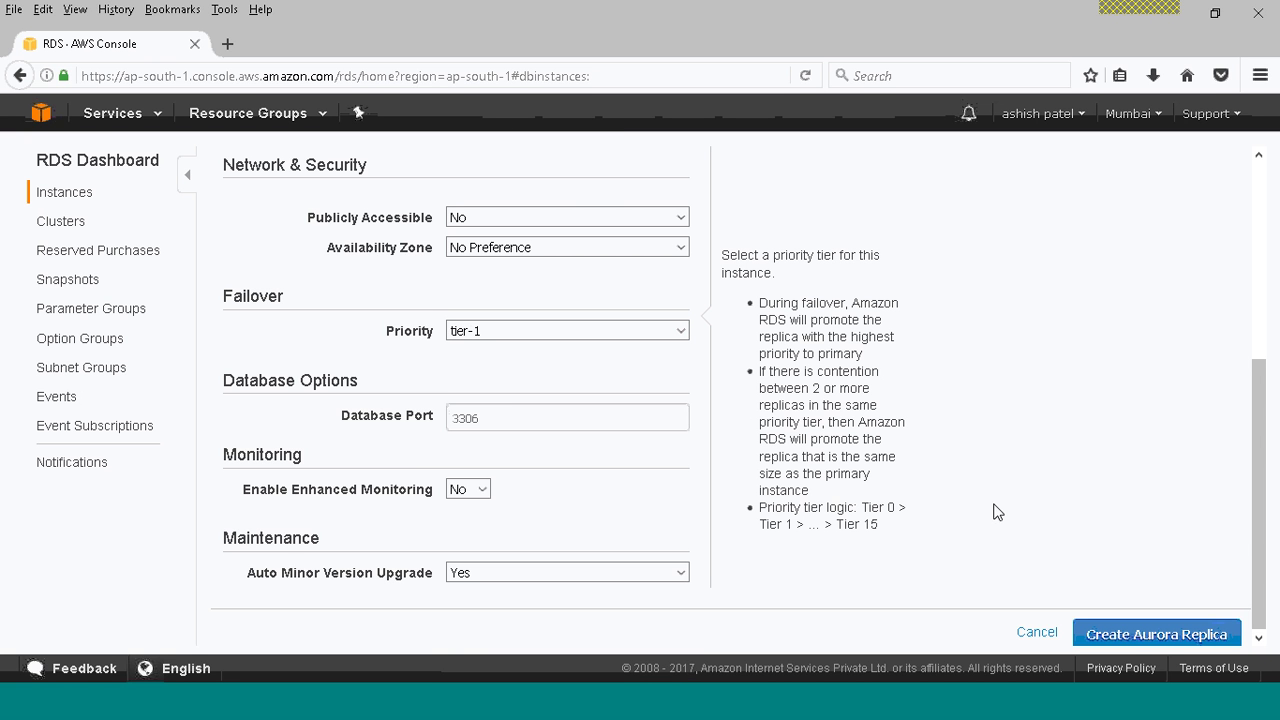
Create the Aurora replica and check the replication role and status of awsdemoclassreader and awsdemoclass in the instance list
left_click(1137, 634)
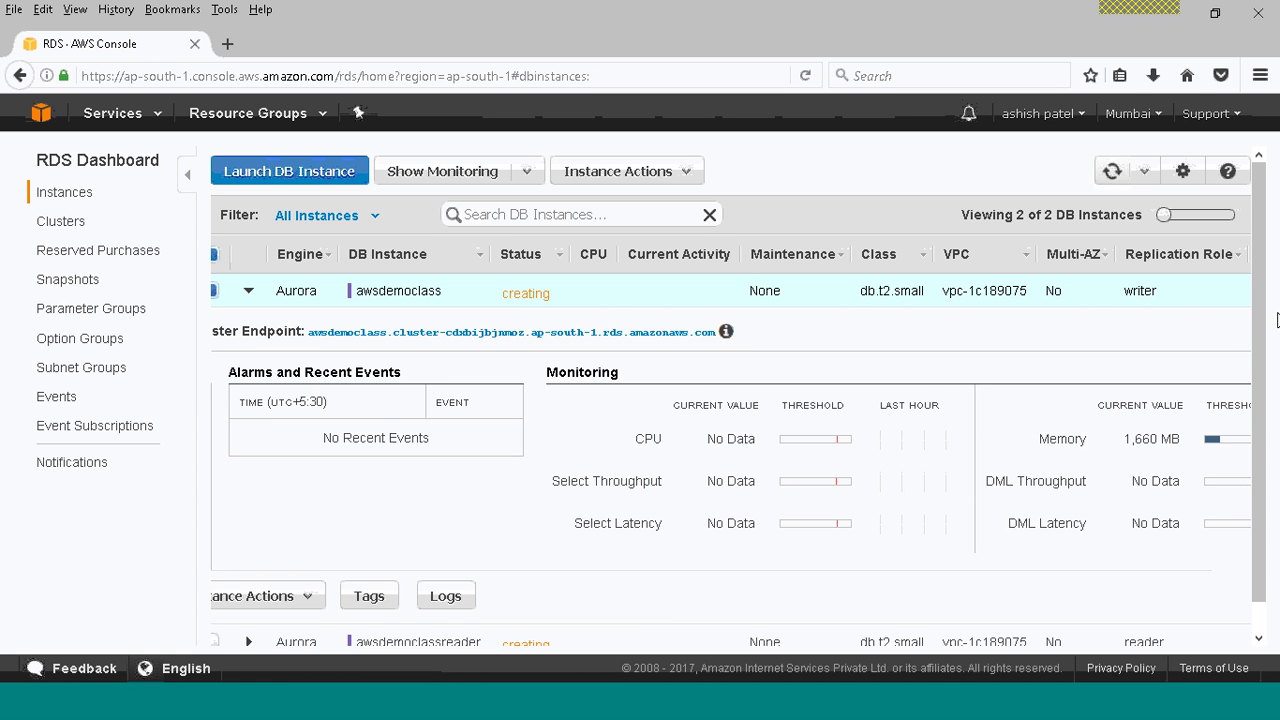
scroll(1259, 400, "down", 1)
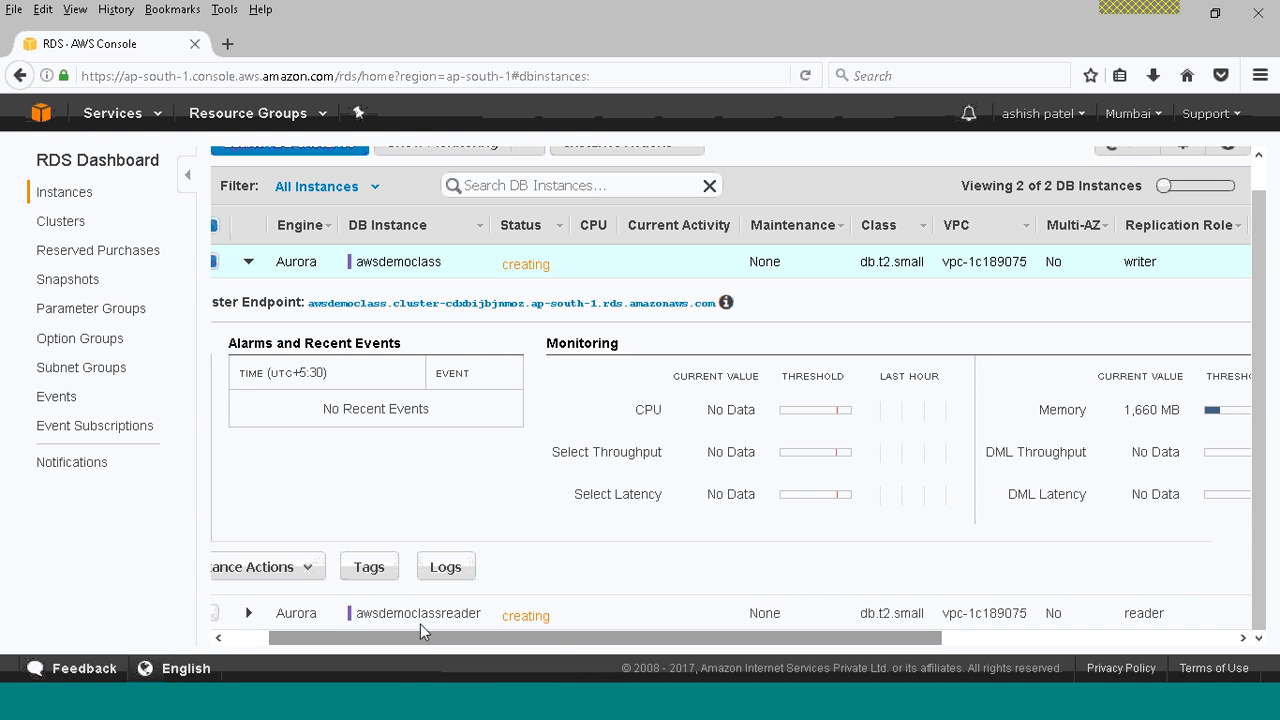
double_click(1122, 615)
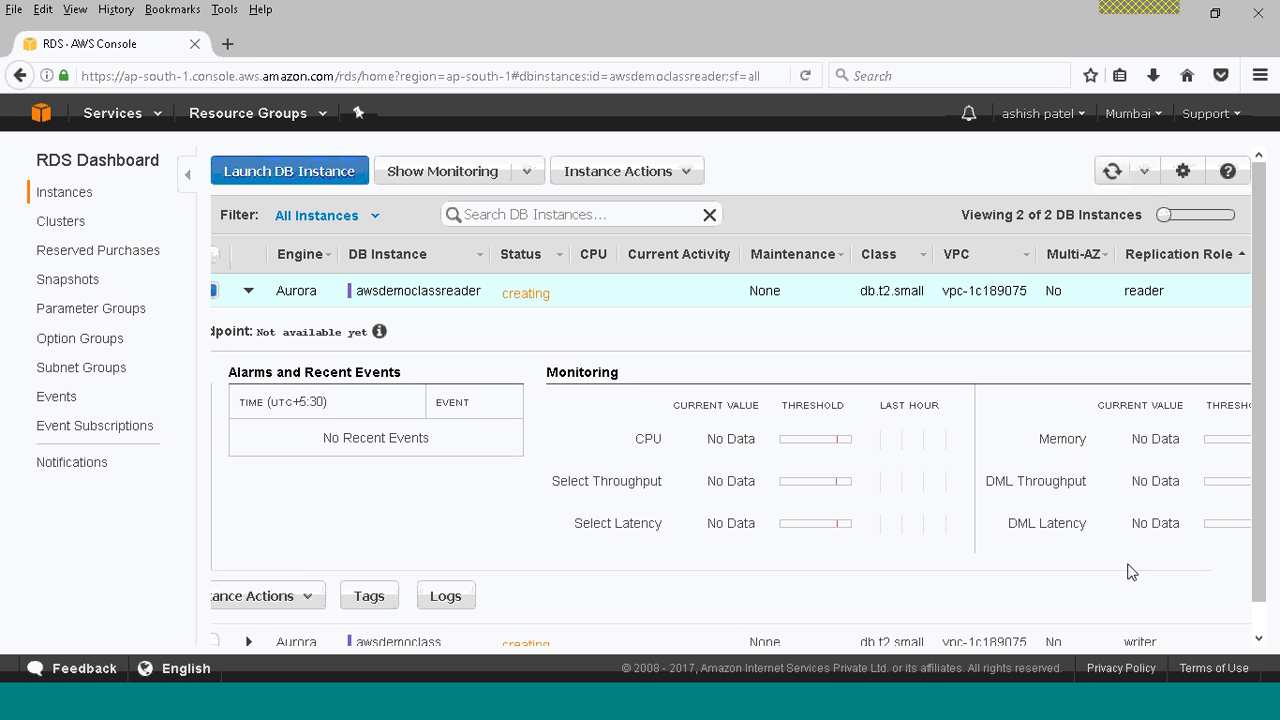
left_click_drag(1262, 500, 1265, 540)
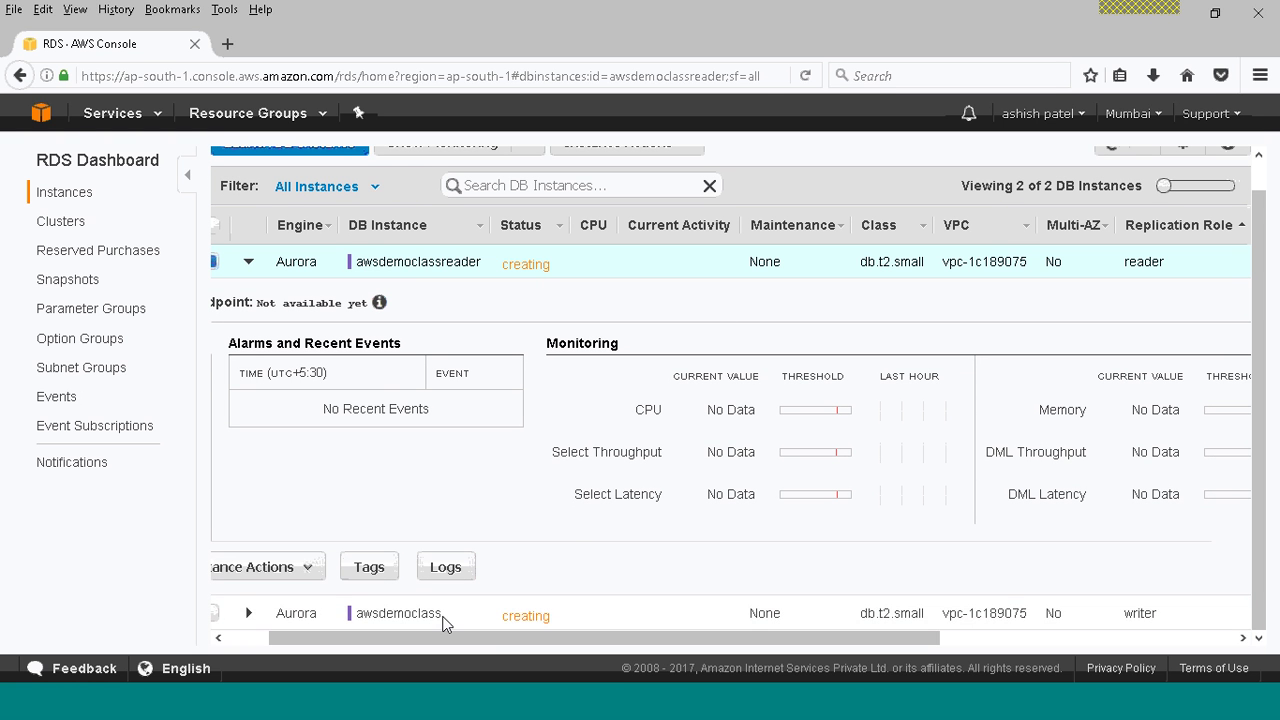
left_click_drag(443, 620, 356, 614)
left_click_drag(1162, 616, 1120, 617)
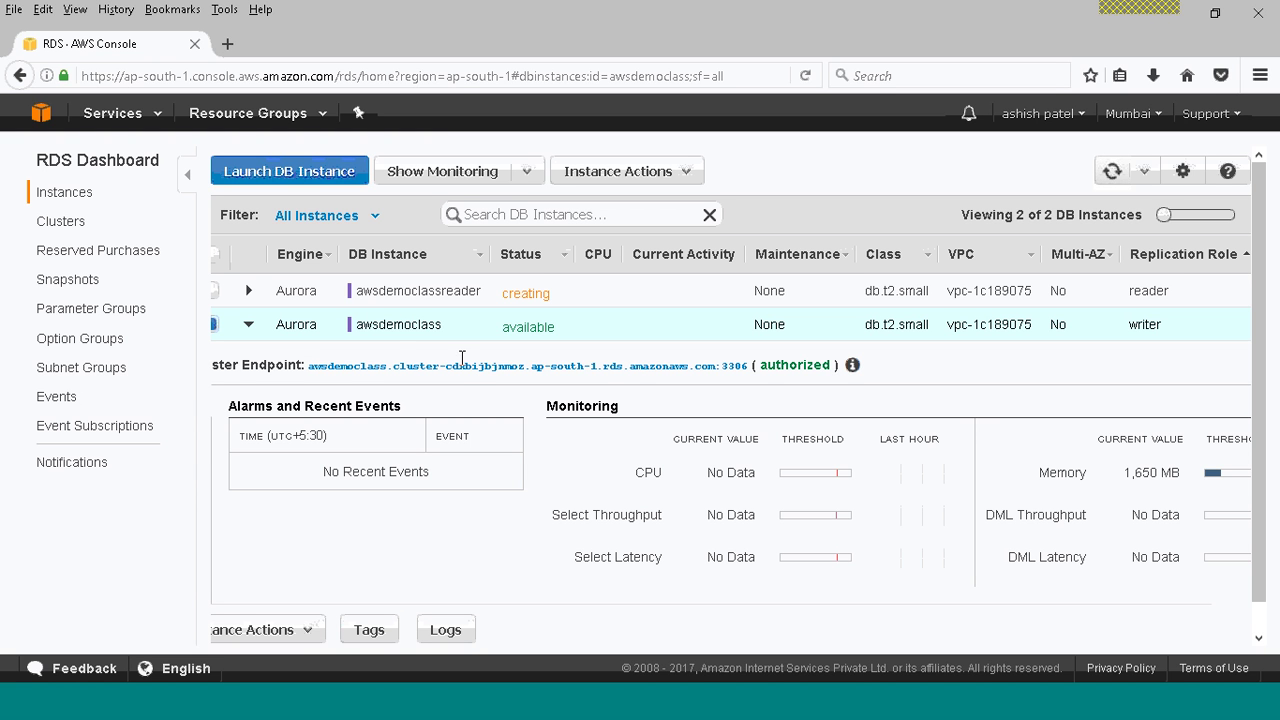
left_click_drag(398, 321, 580, 337)
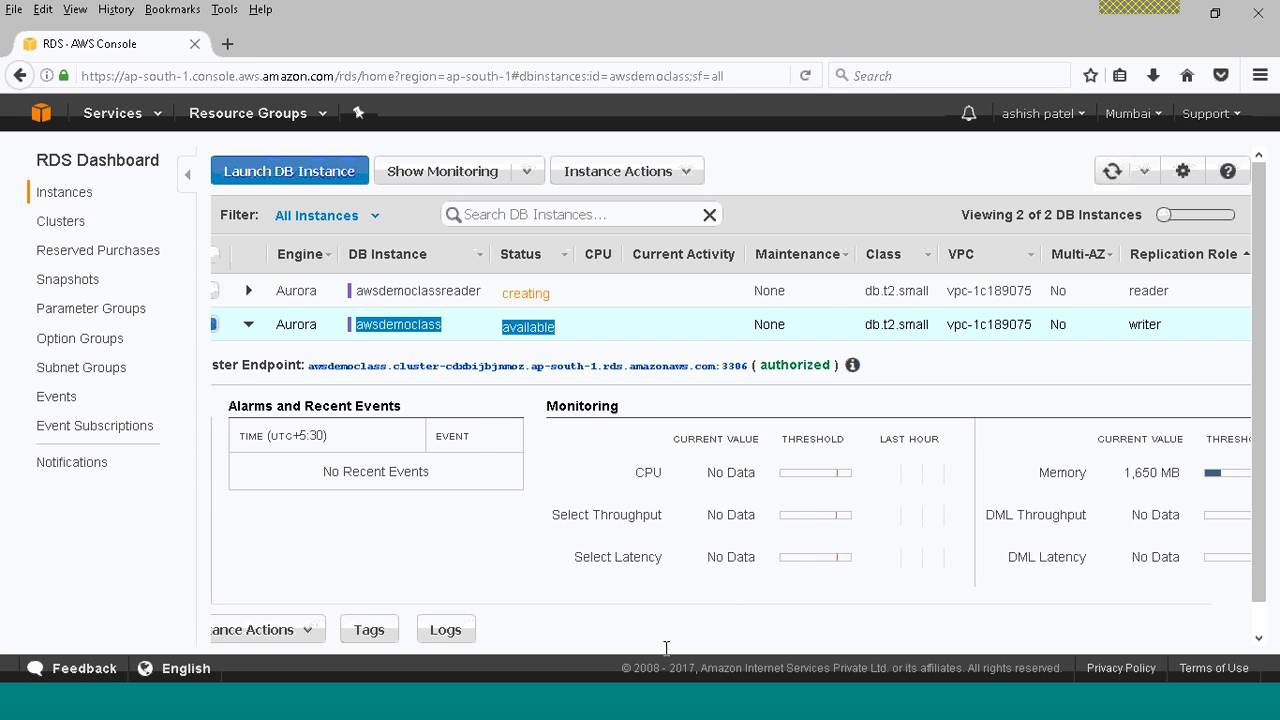
Select only the awsdemoclassreader instance and delete it
left_click_drag(279, 461, 146, 463)
left_click(346, 544)
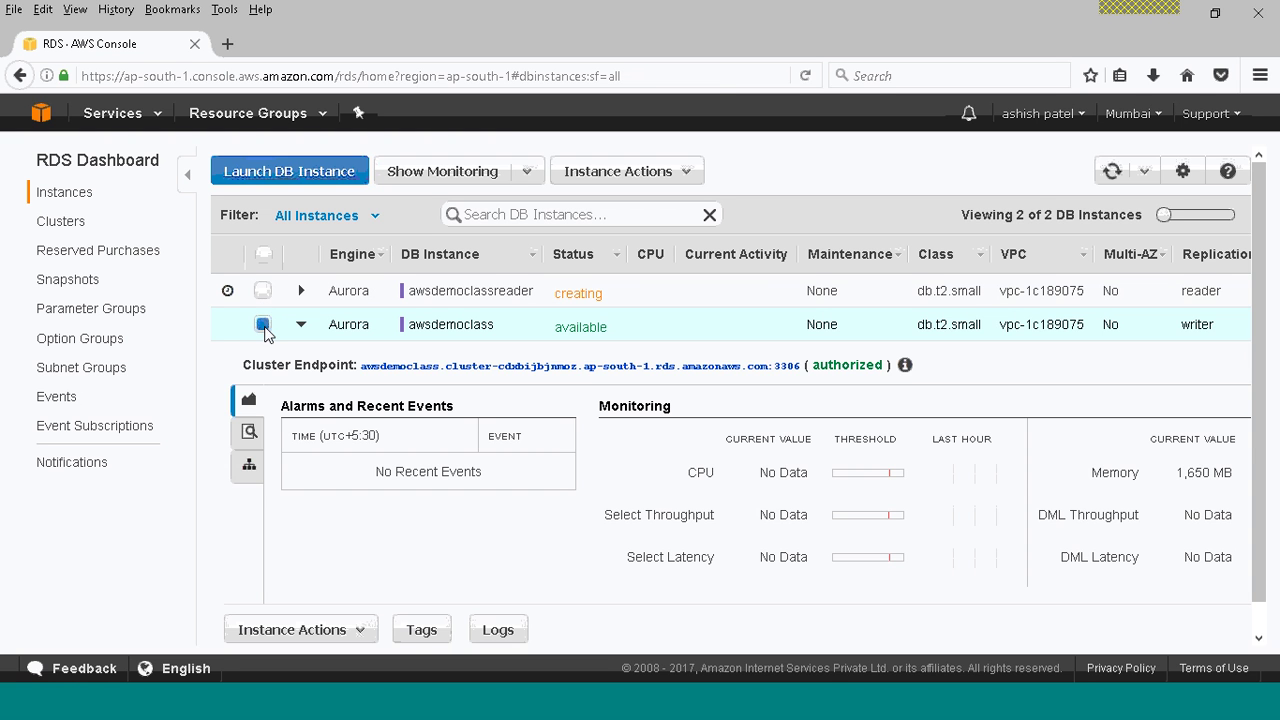
left_click(264, 325)
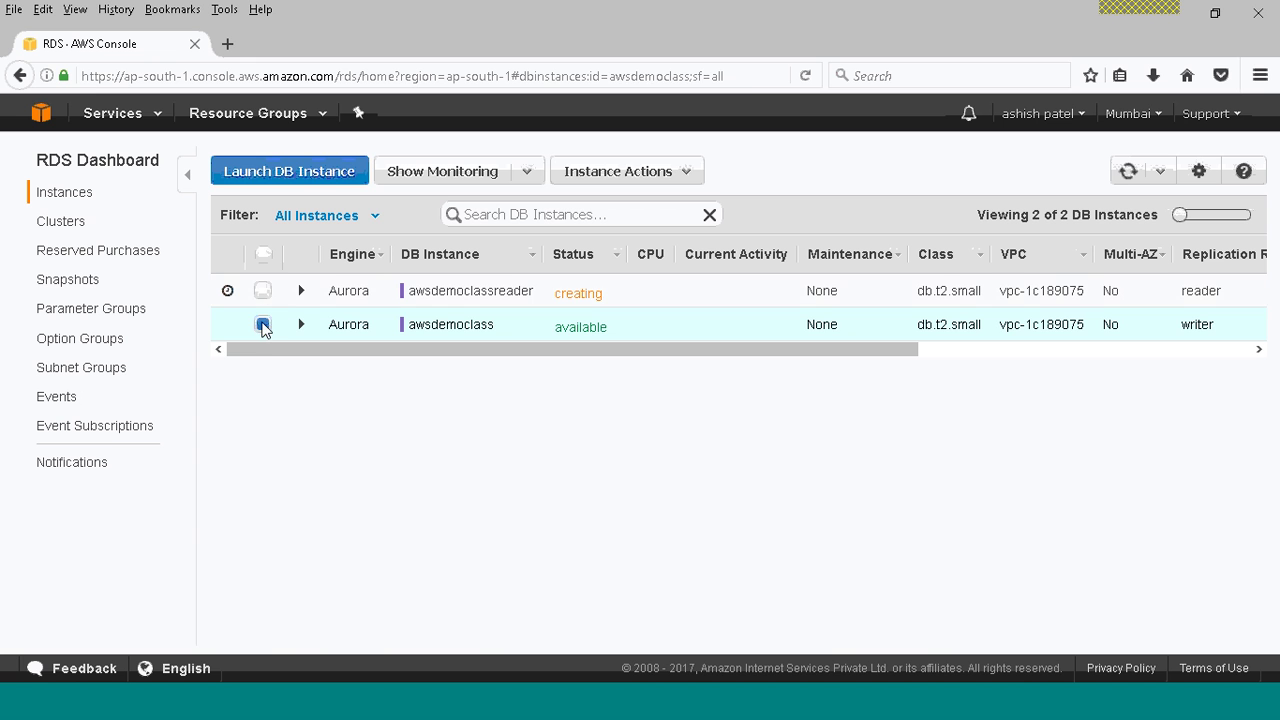
left_click(264, 326)
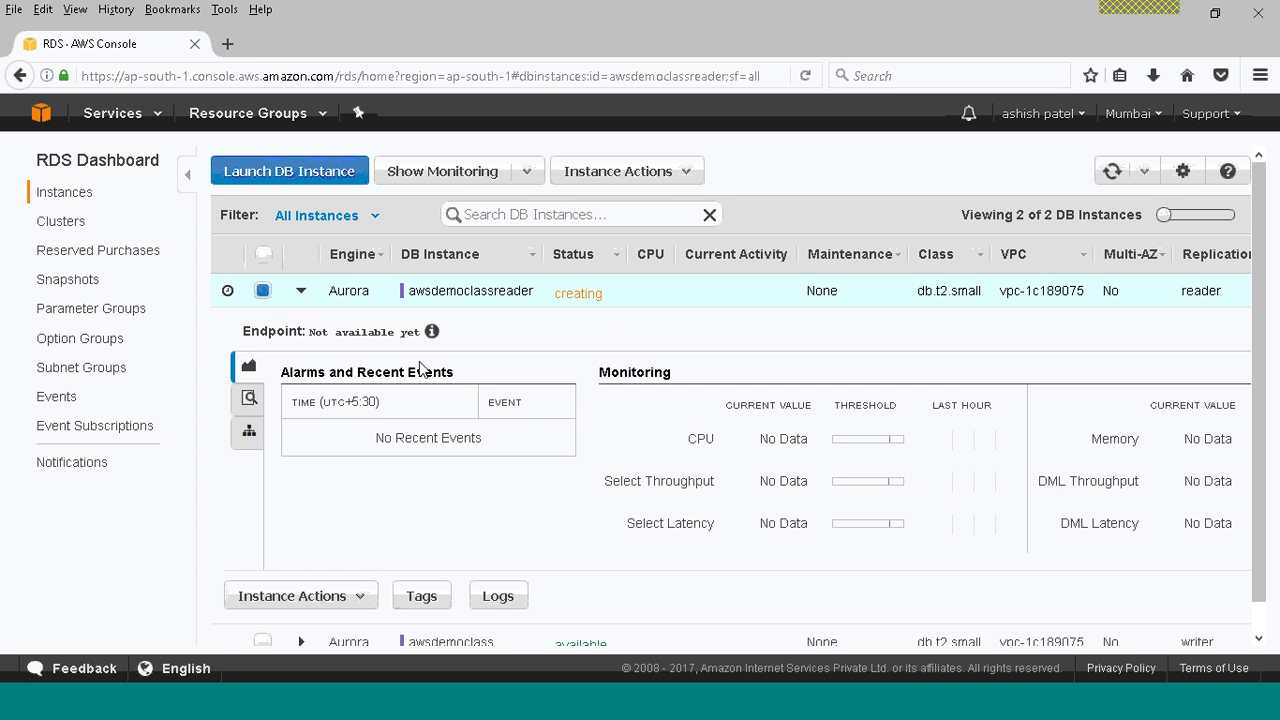
left_click(688, 175)
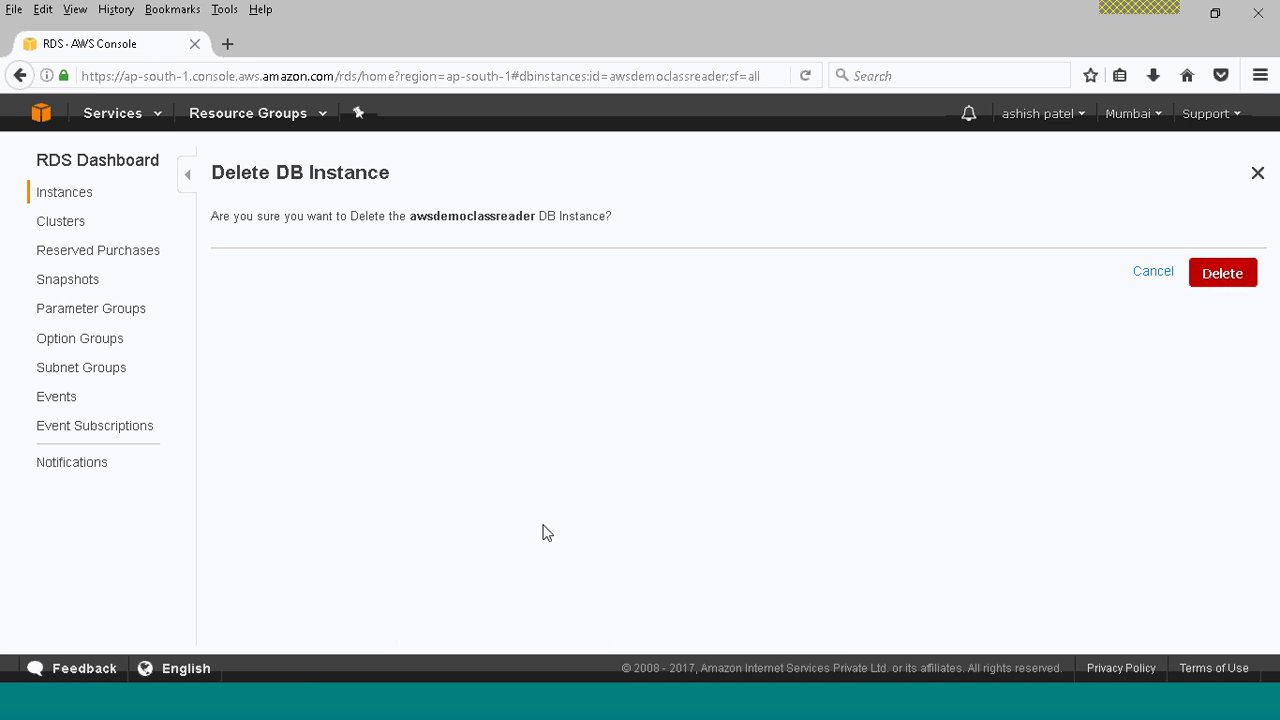
left_click(1225, 278)
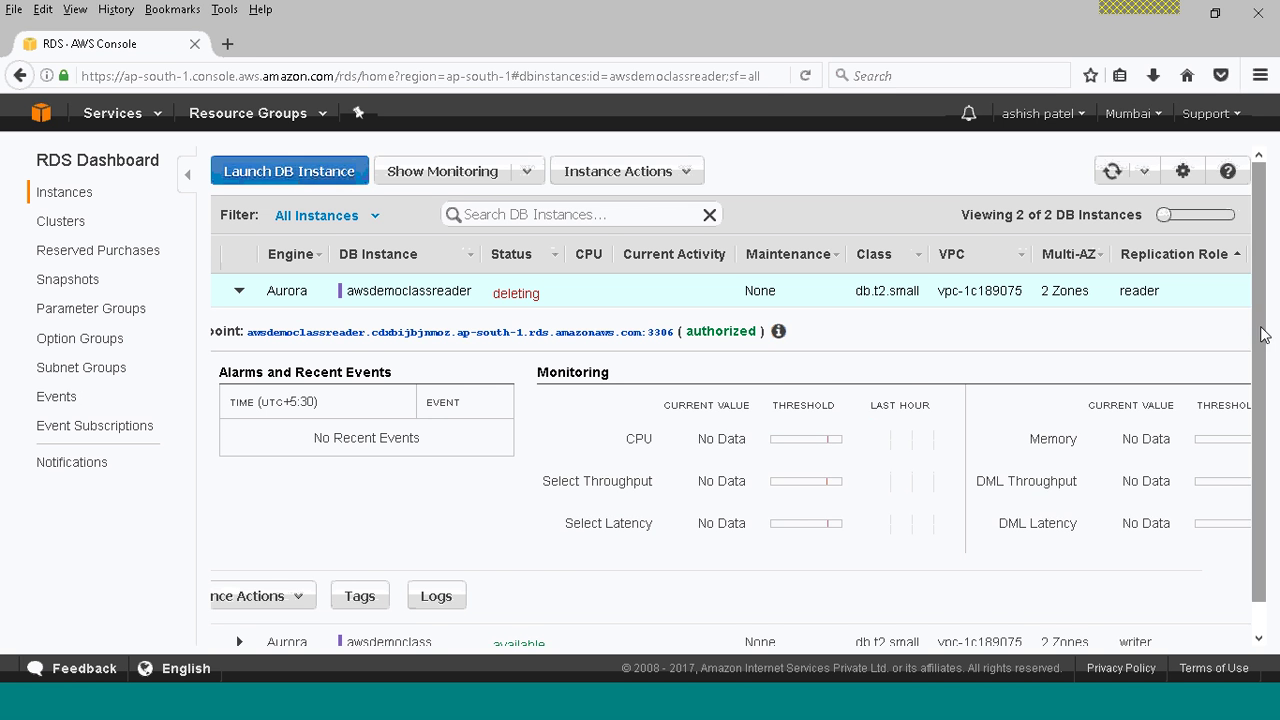
Deselect the reader, select the awsdemoclass writer instance and start deleting it
scroll(1262, 480, "down", 1)
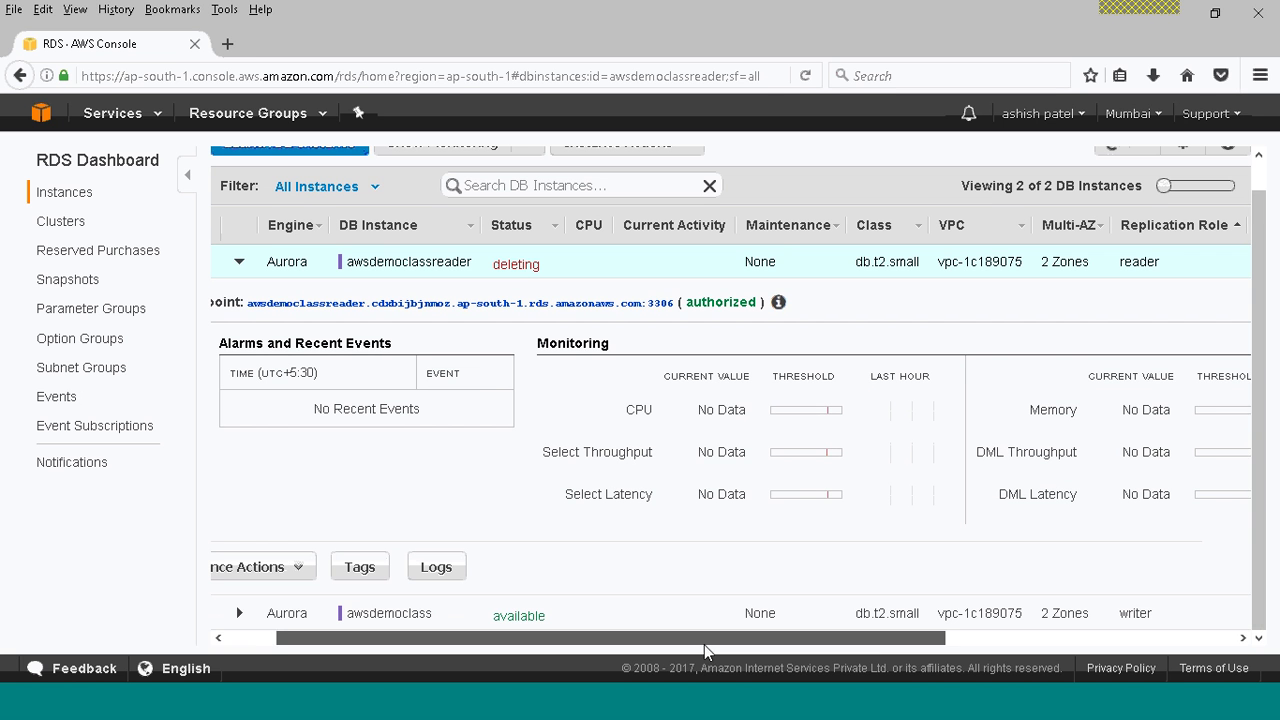
left_click_drag(704, 644, 654, 644)
left_click(264, 263)
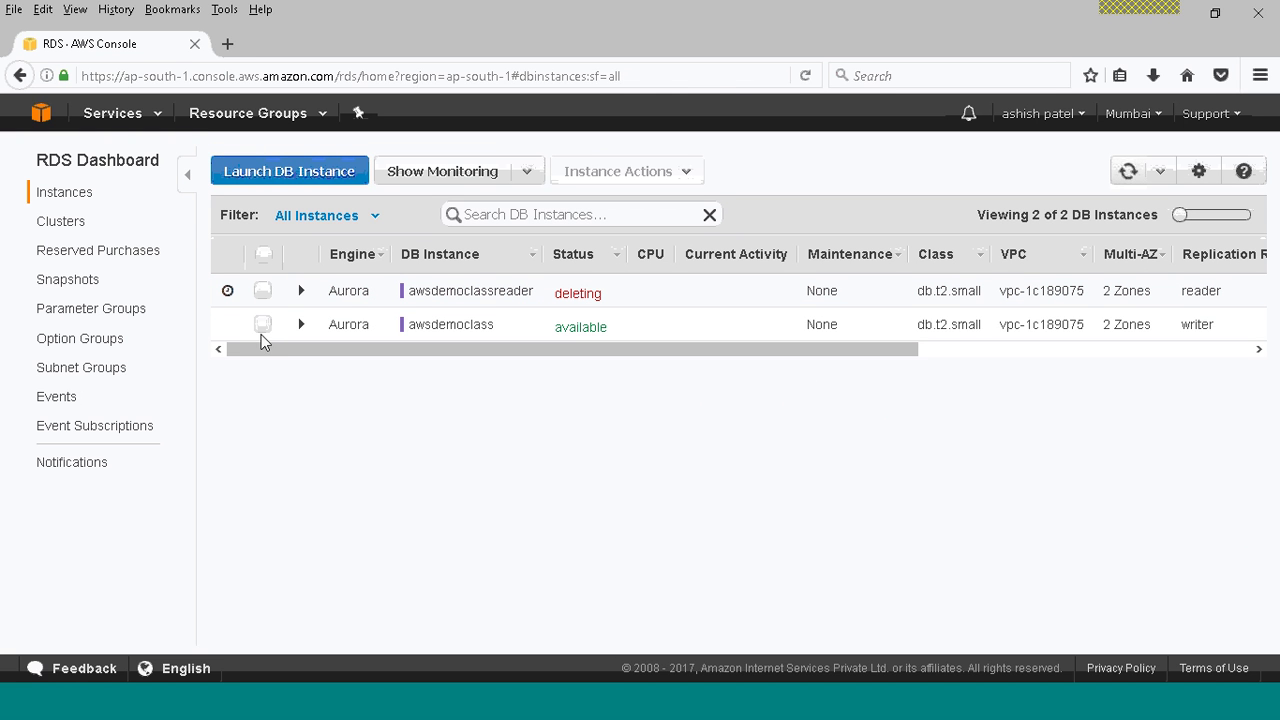
left_click(261, 334)
left_click(685, 180)
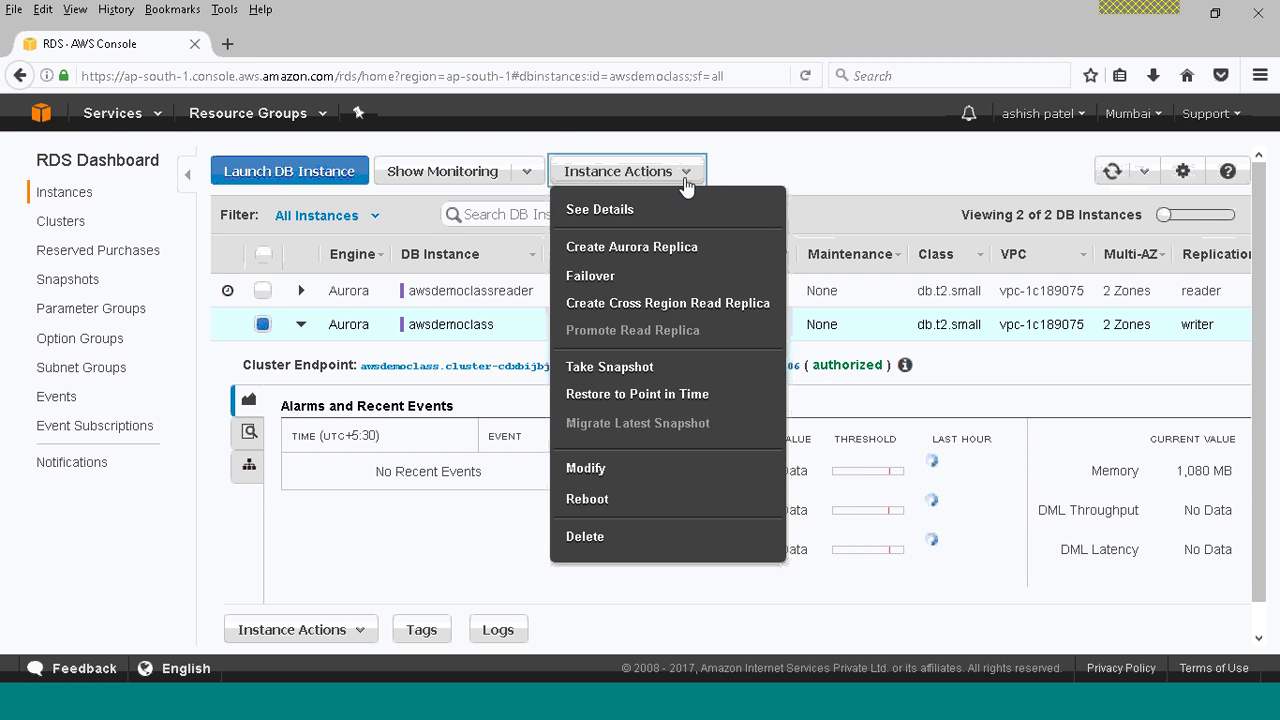
left_click(592, 540)
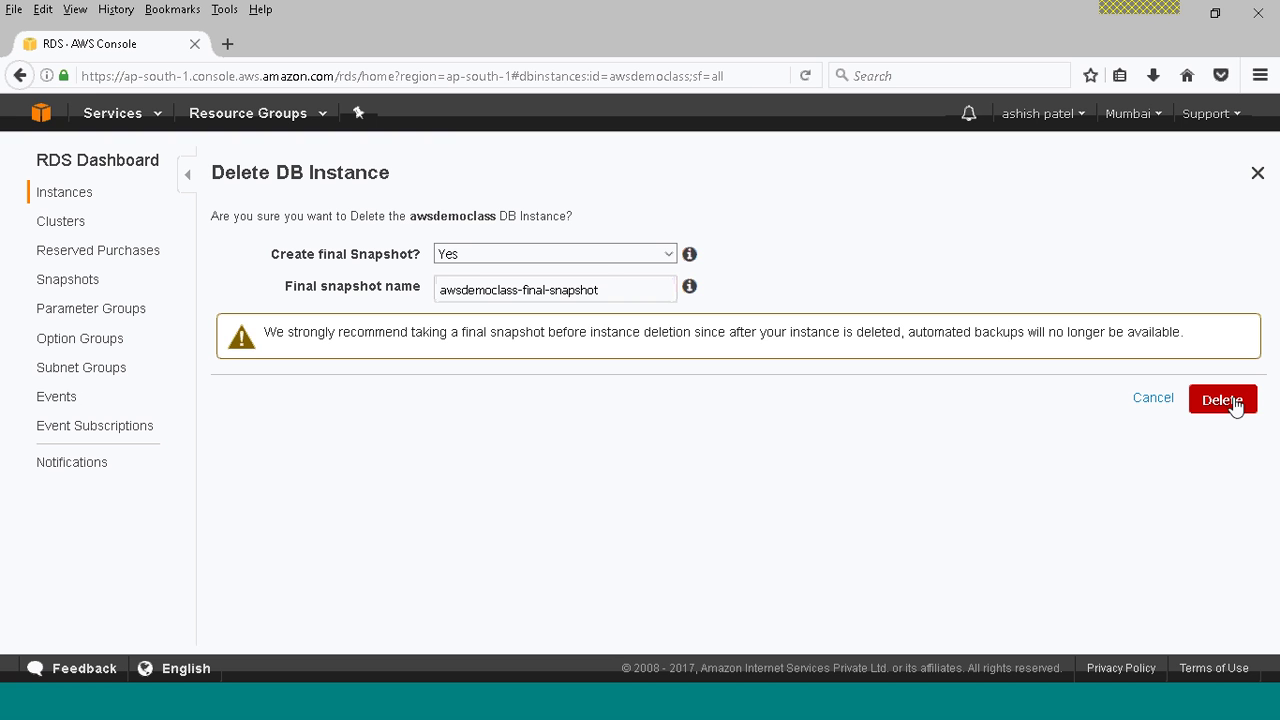
Set the final snapshot option to No, acknowledge the loss of automated backups, and confirm deletion of awsdemoclass
left_click(600, 256)
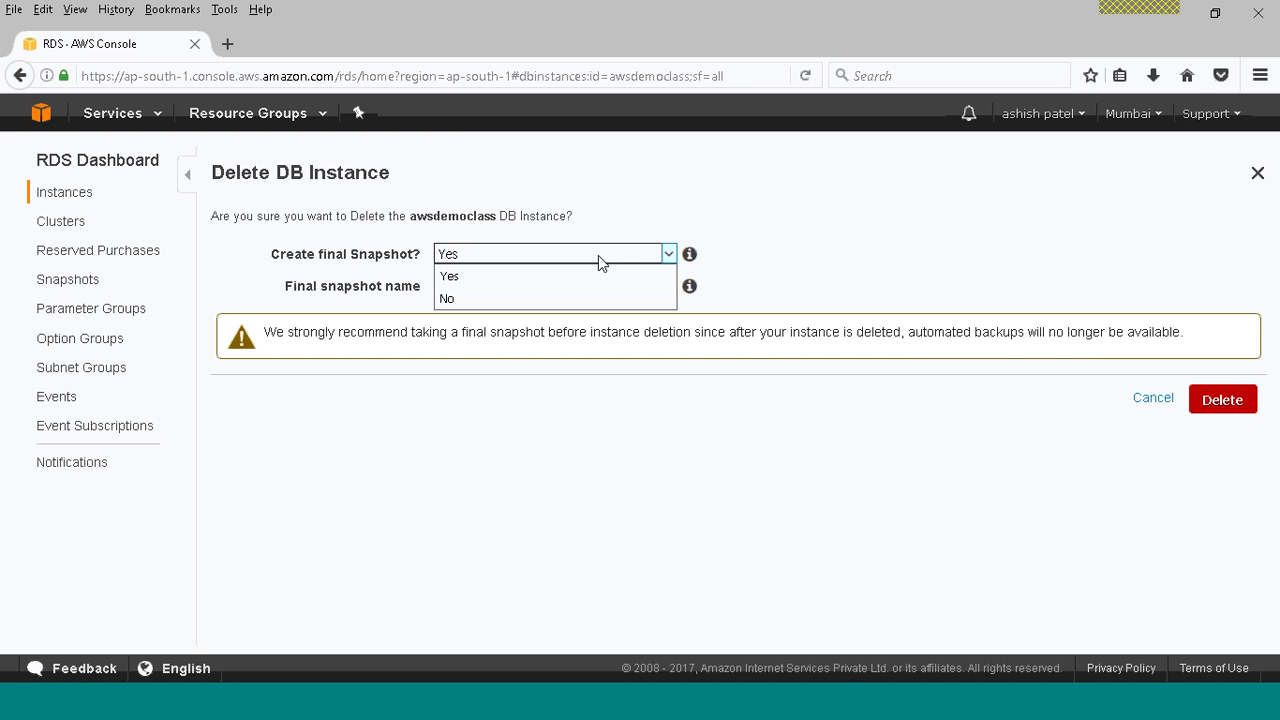
left_click(540, 297)
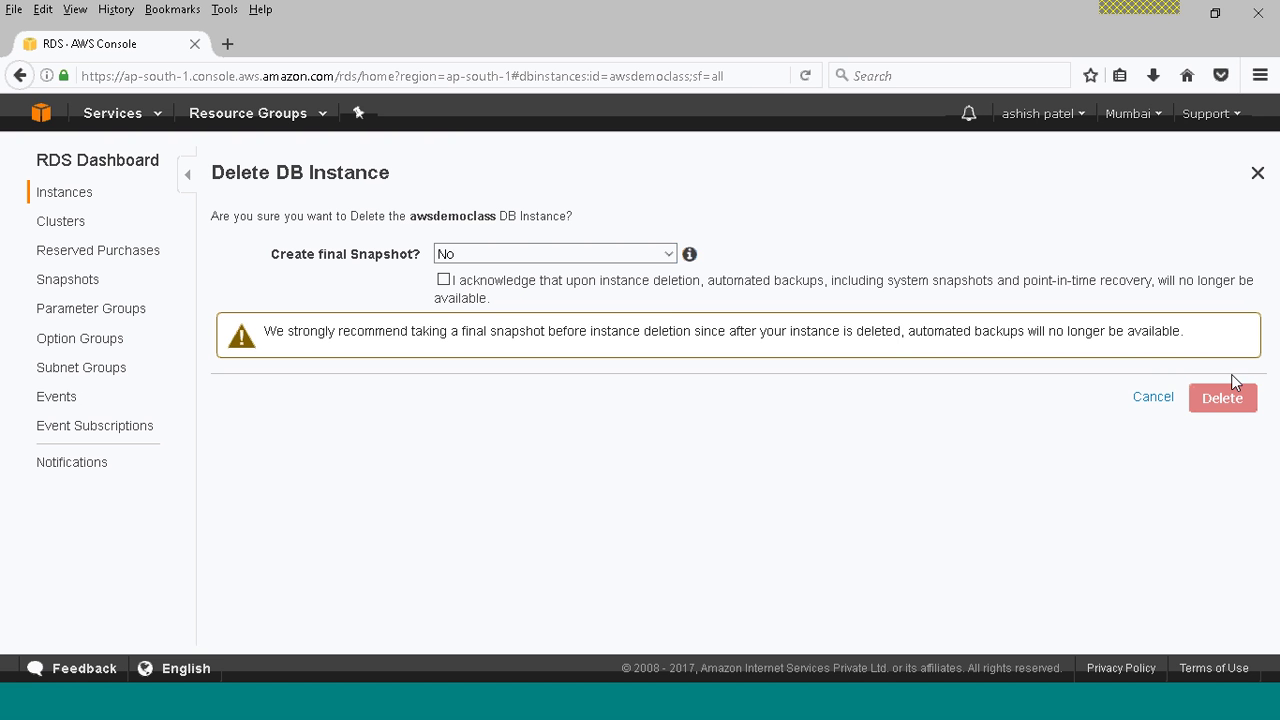
left_click(443, 281)
left_click(1218, 405)
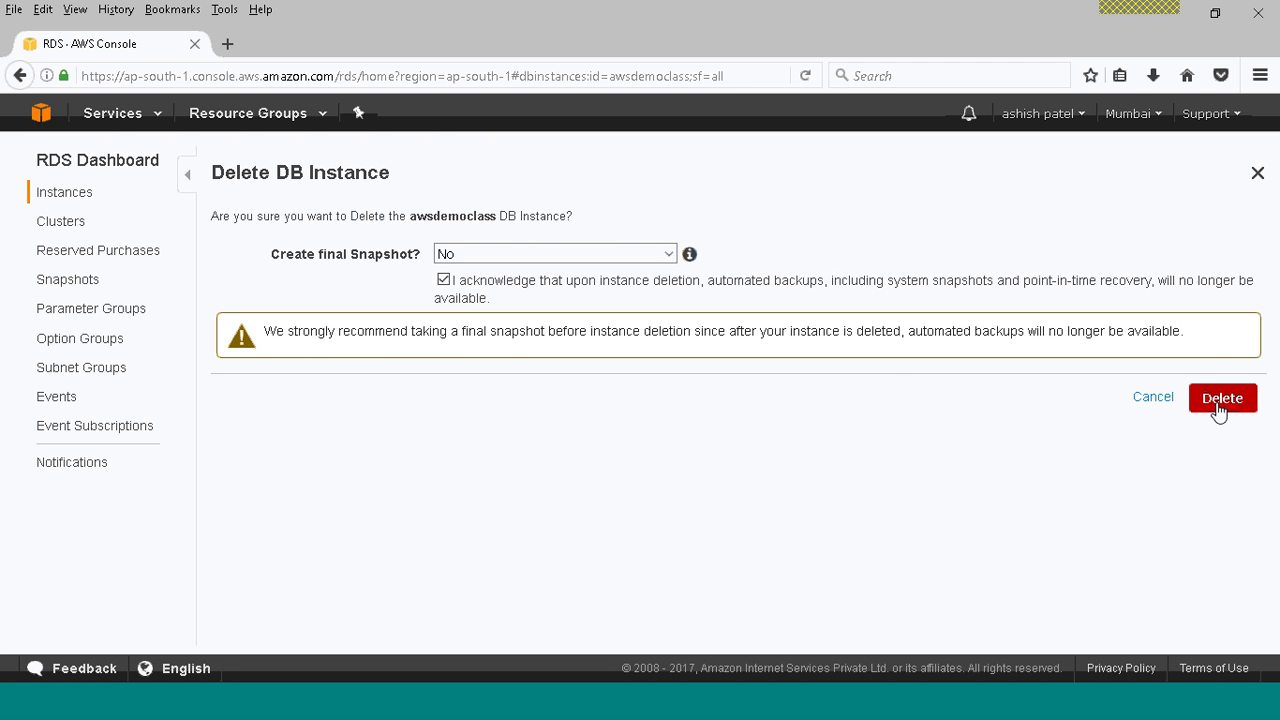